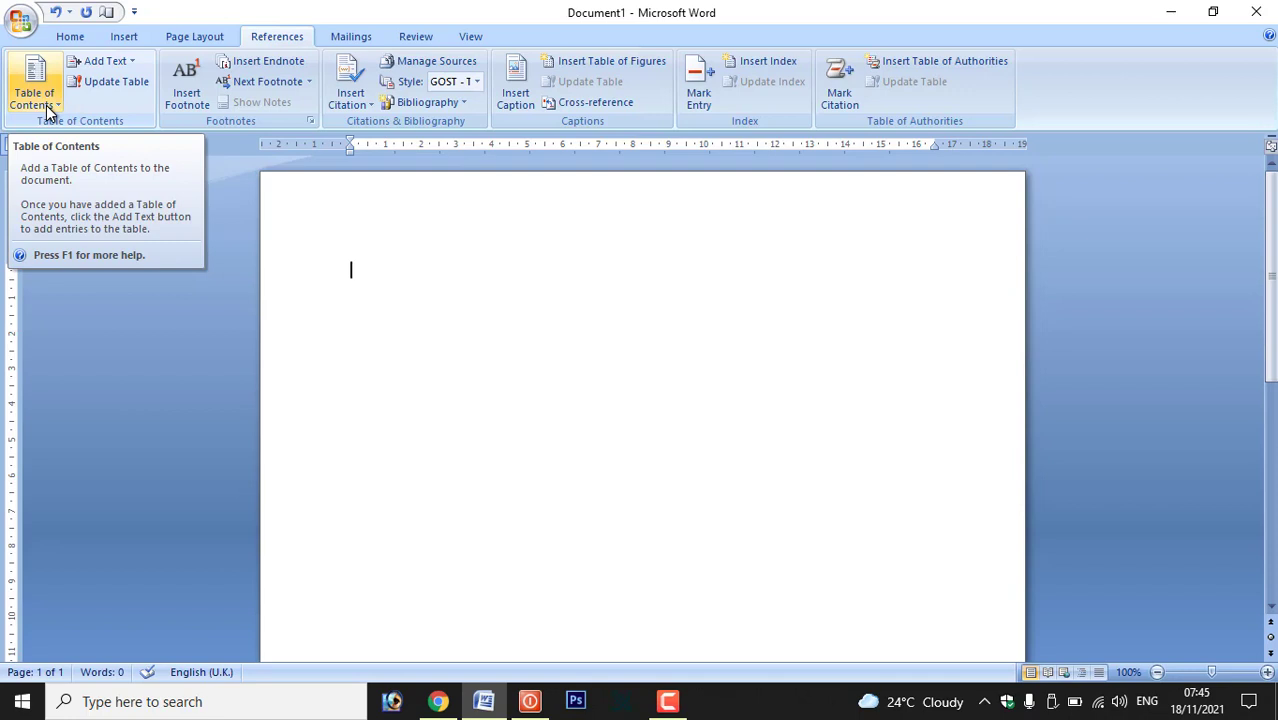
{"action": "type", "text": "less"}
{"action": "key", "text": "BackSpace"}
{"action": "key", "text": "BackSpace"}
{"action": "key", "text": "BackSpace"}
{"action": "key", "text": "BackSpace"}
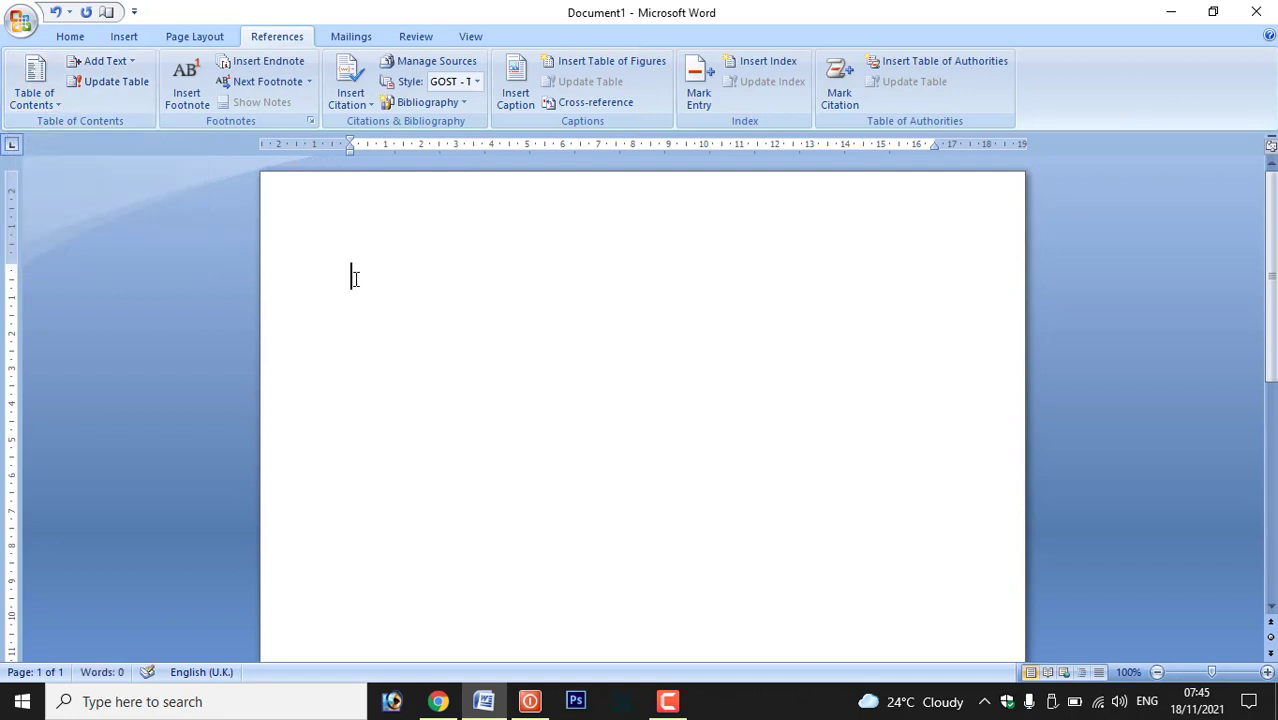
- Enter "lesson 1", "school" and the filler text "fsjdlfkjsdlkfjslkjfklj" on three separate lines of the first page
{"action": "type", "text": "lesson 1"}
{"action": "key", "text": "Return"}
{"action": "type", "text": "school"}
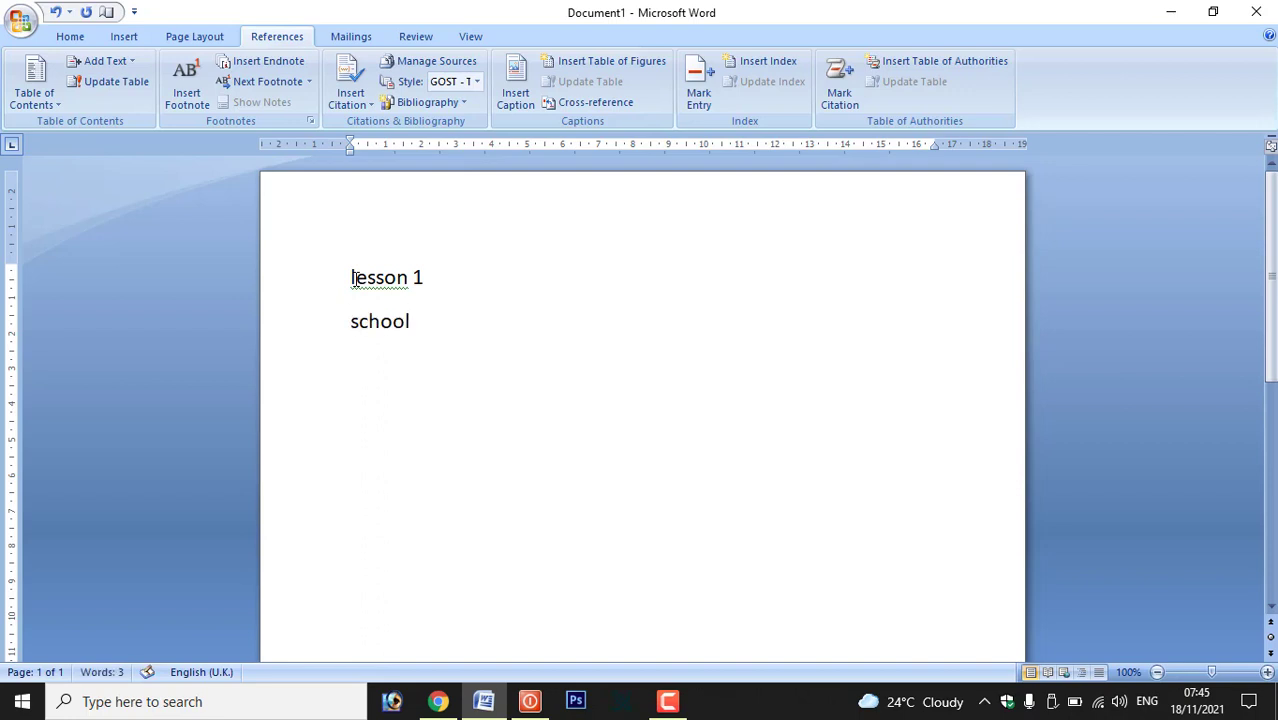
{"action": "key", "text": "Return"}
{"action": "type", "text": "fsjdlfkjsdlkfjslkjfklj"}
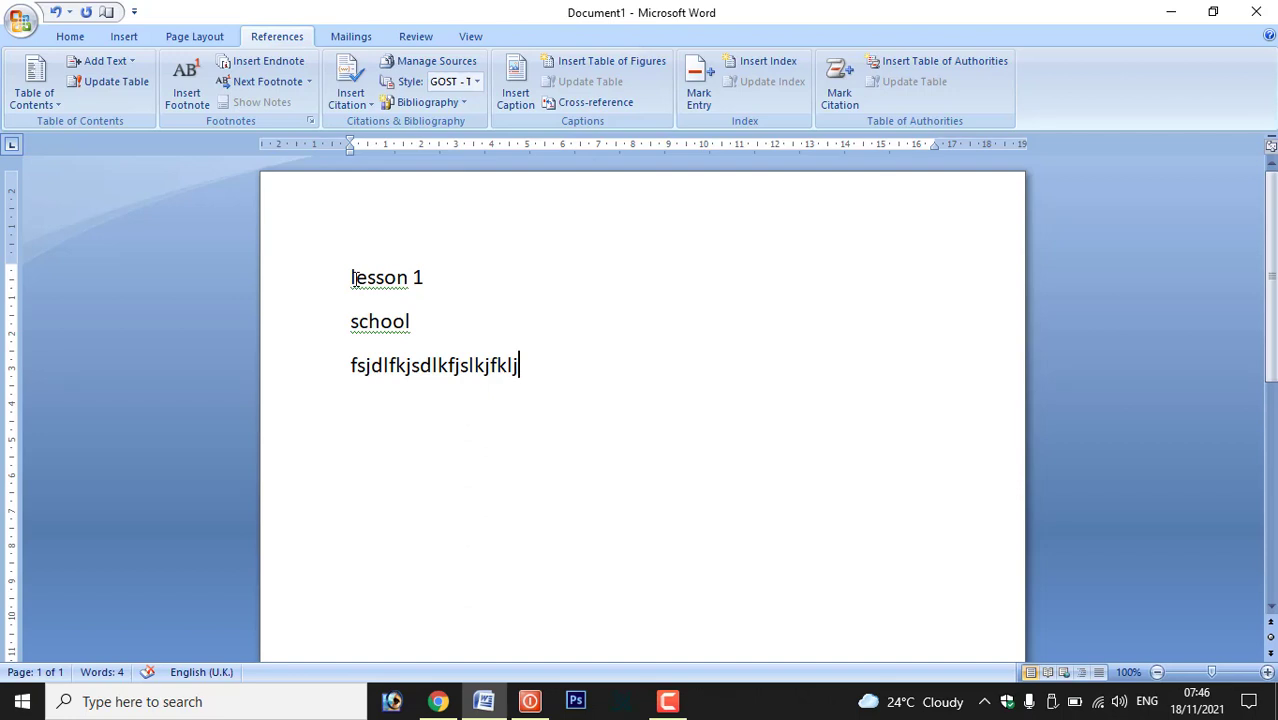
- Add a page break and enter "lesson 2", "collage" and "fflfkjlfkjl" on separate lines of the second page
{"action": "key", "text": "ctrl+Return"}
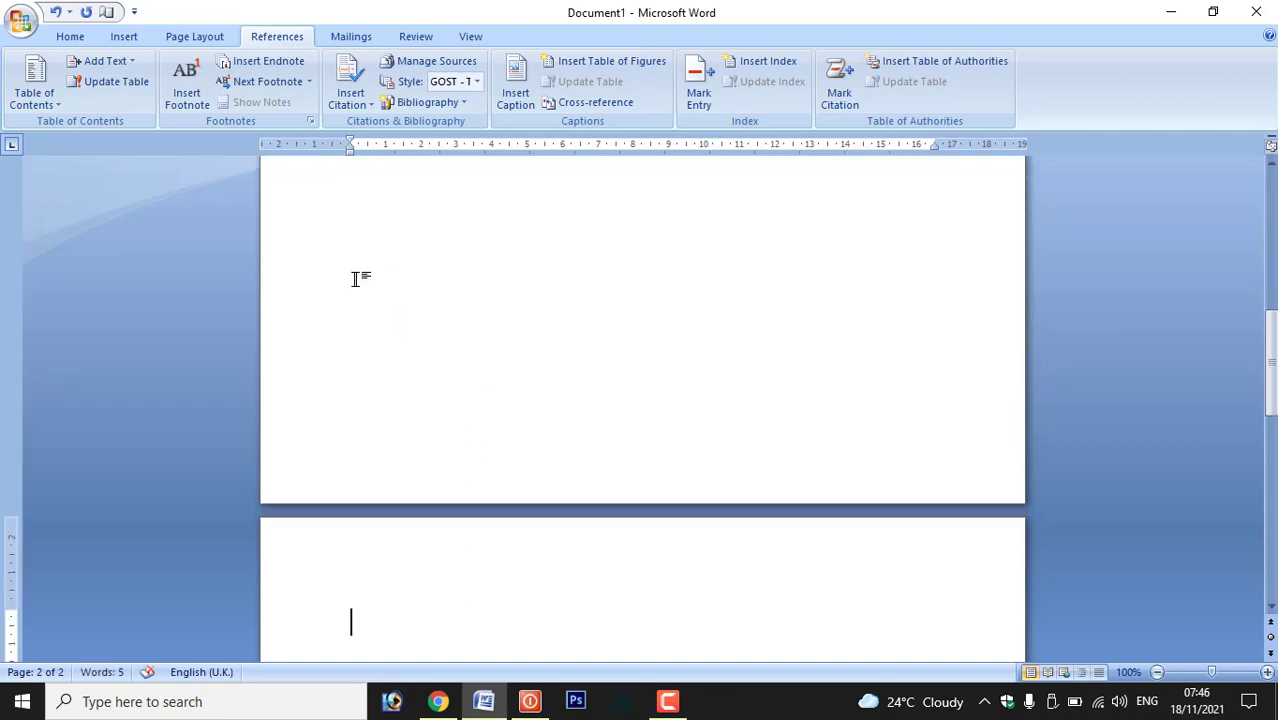
{"action": "type", "text": "lesson 2"}
{"action": "scroll", "coordinate": [355, 279], "scroll_direction": "down", "scroll_amount": 1}
{"action": "key", "text": "Return"}
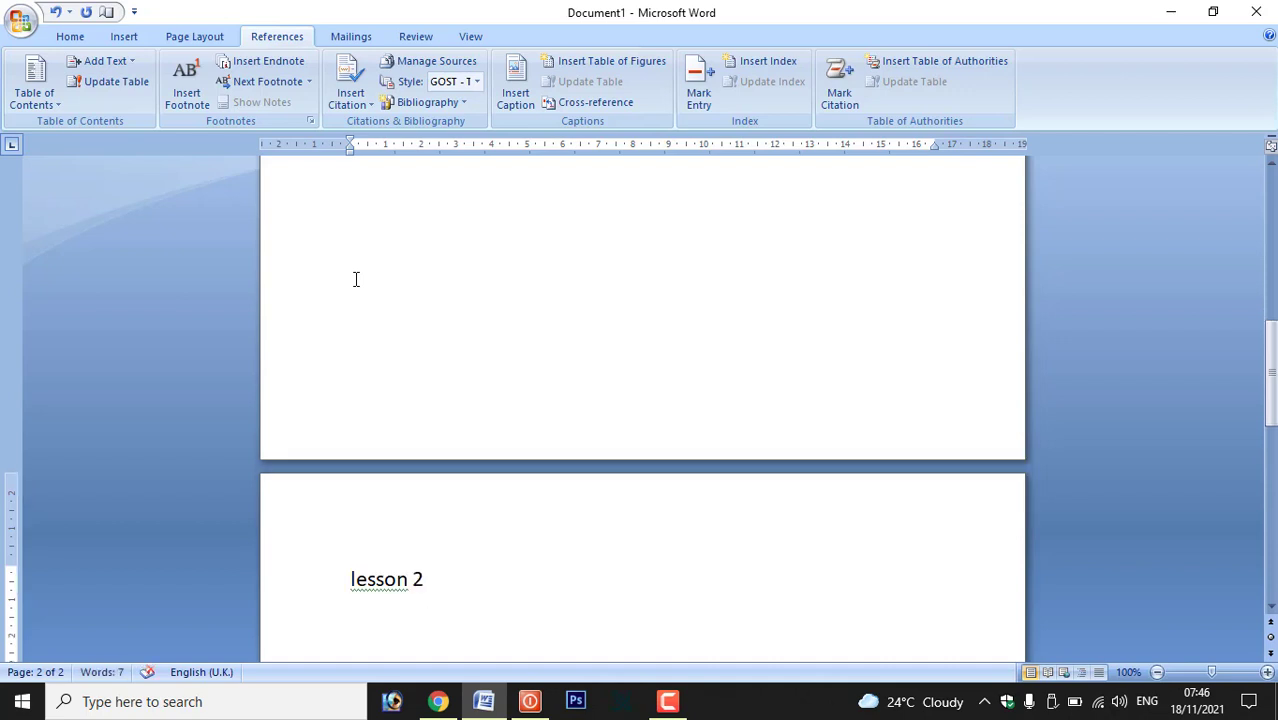
{"action": "type", "text": "collage"}
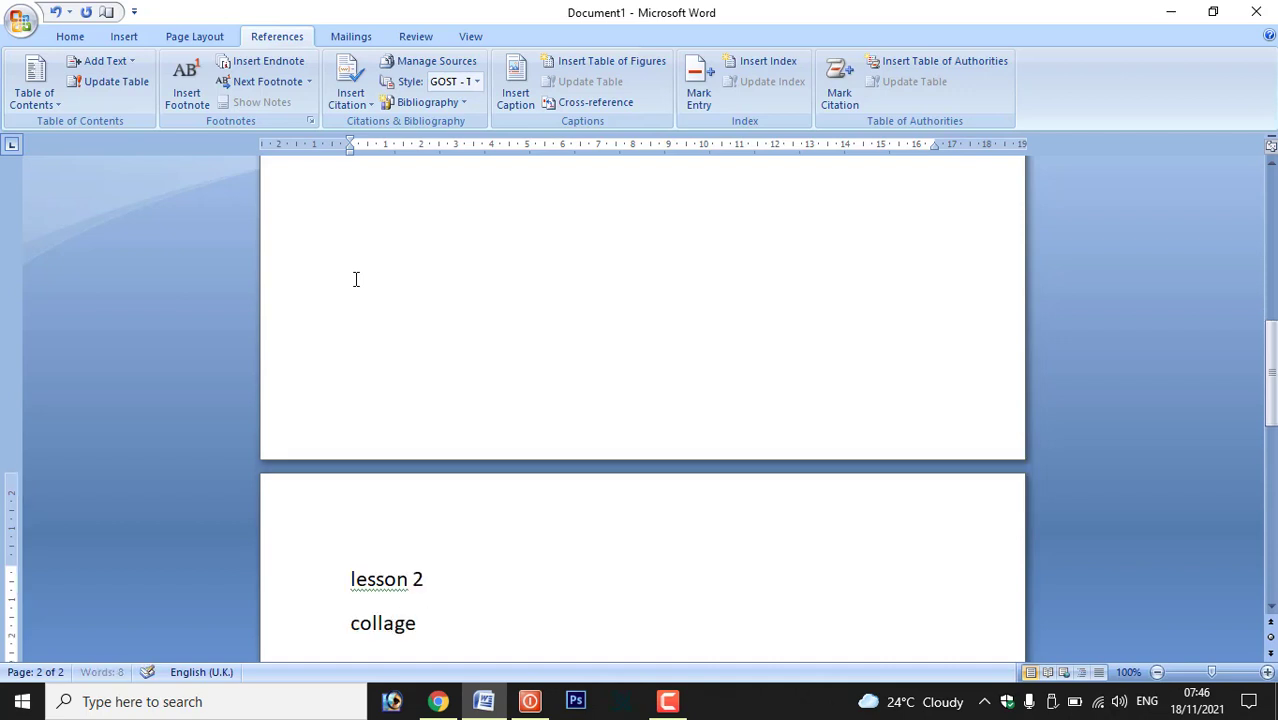
{"action": "key", "text": "Return"}
{"action": "type", "text": "fflfkjlfkjl"}
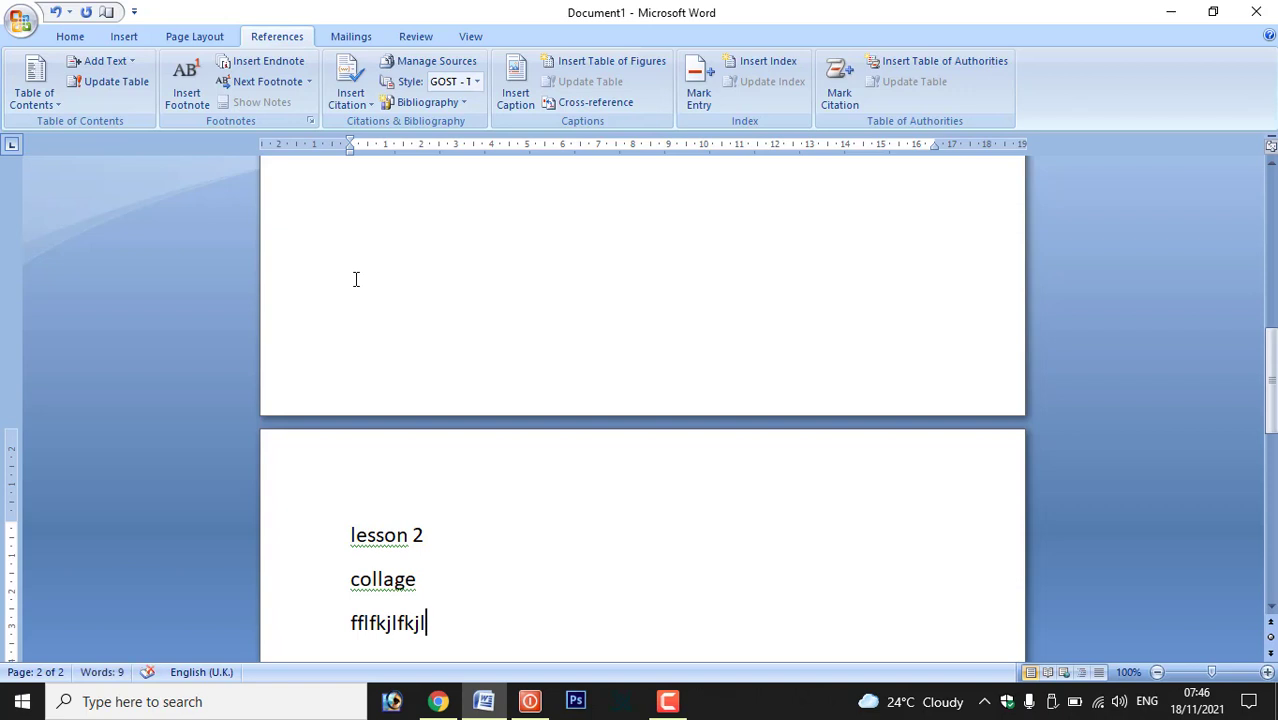
- Add another page break and enter "lesson 3", "life" and "flkdsfjlskfjlfkjlks" on separate lines of the third page
{"action": "key", "text": "ctrl+Return"}
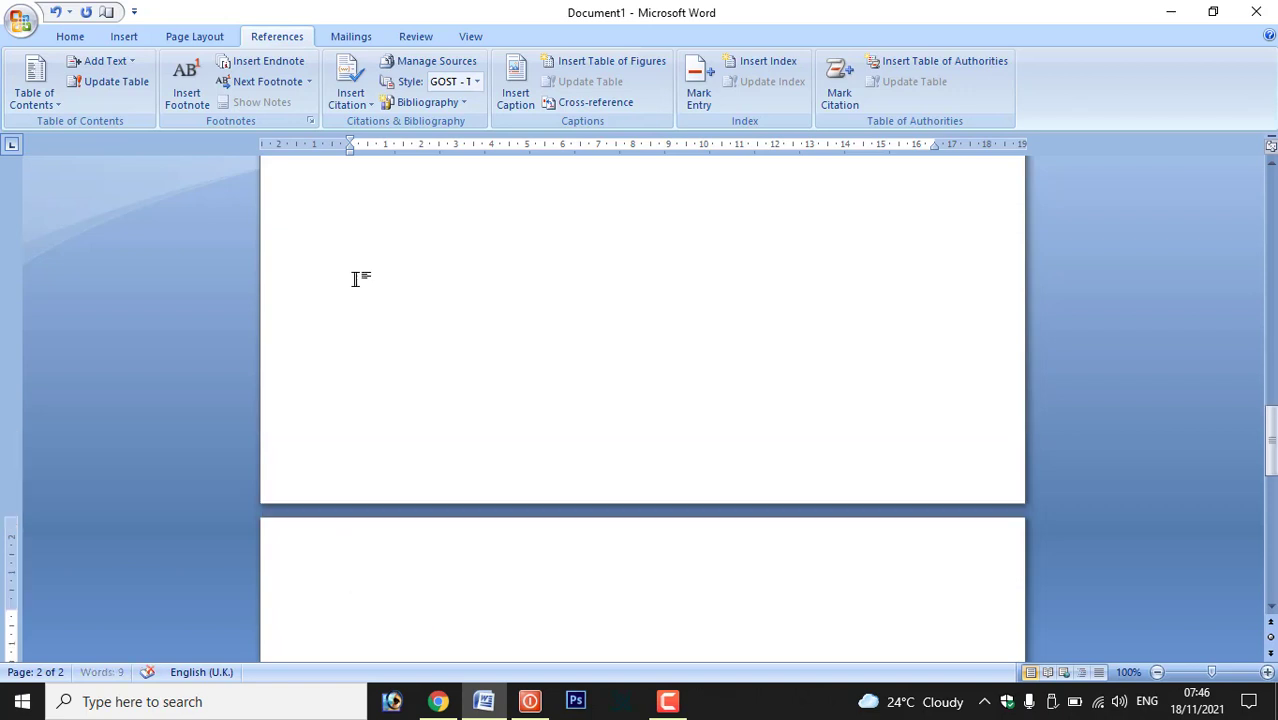
{"action": "type", "text": "lesson 3"}
{"action": "key", "text": "Return"}
{"action": "type", "text": "li"}
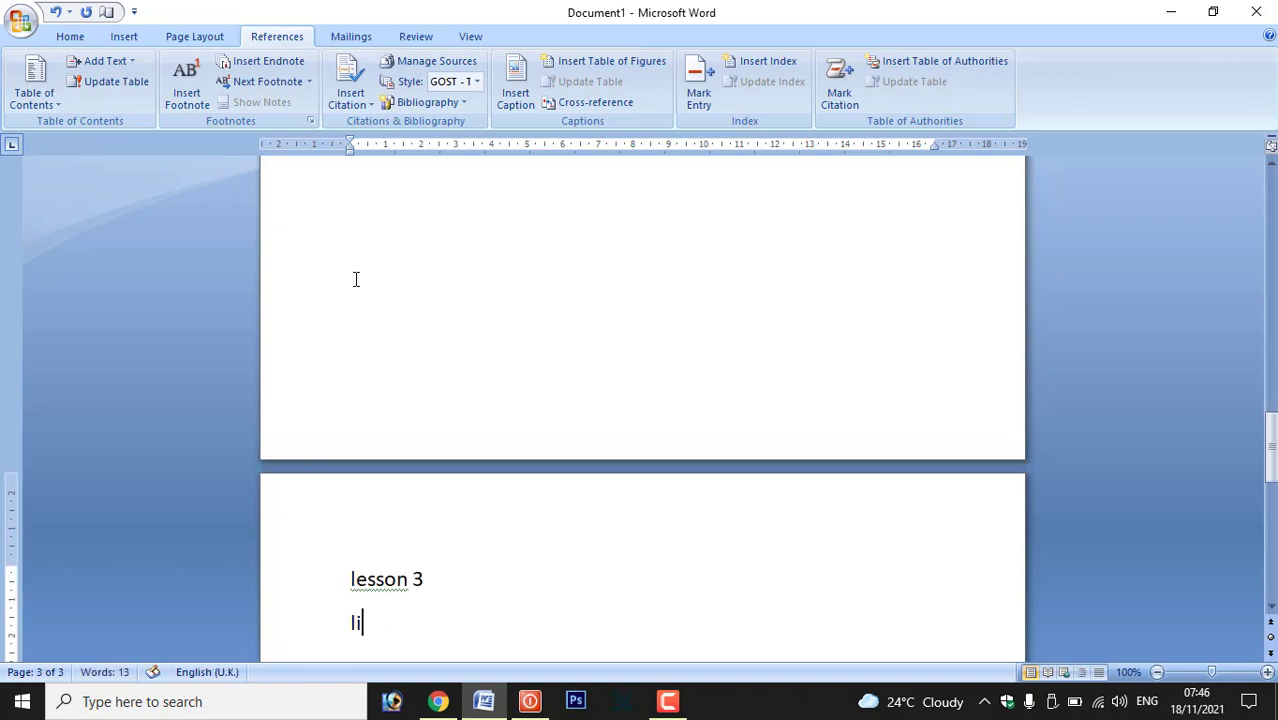
{"action": "key", "text": "BackSpace"}
{"action": "key", "text": "BackSpace"}
{"action": "type", "text": "life"}
{"action": "key", "text": "Return"}
{"action": "type", "text": "flkdsfjlskfjlfkjlks"}
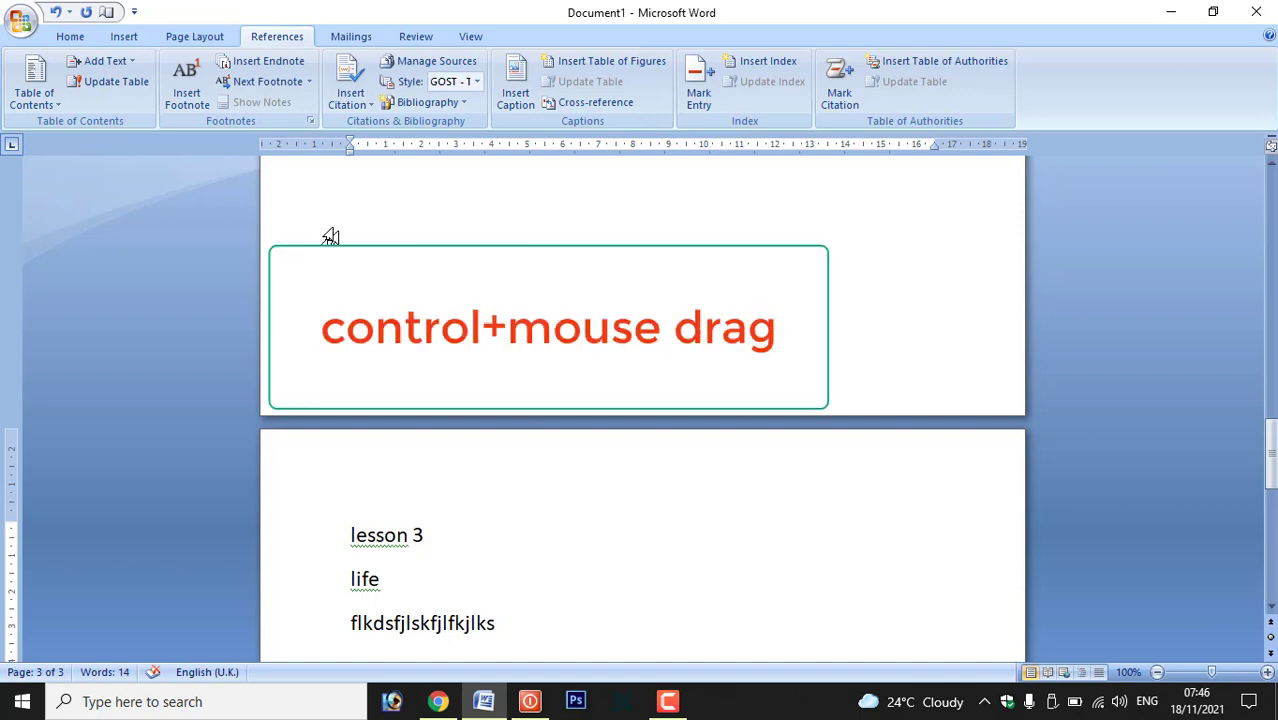
- Mark the lesson 3, lesson 2 and lesson 1 lines together as Level 1 entries for the table of contents
{"action": "left_click_drag", "start_coordinate": [434, 540], "coordinate": [343, 237]}
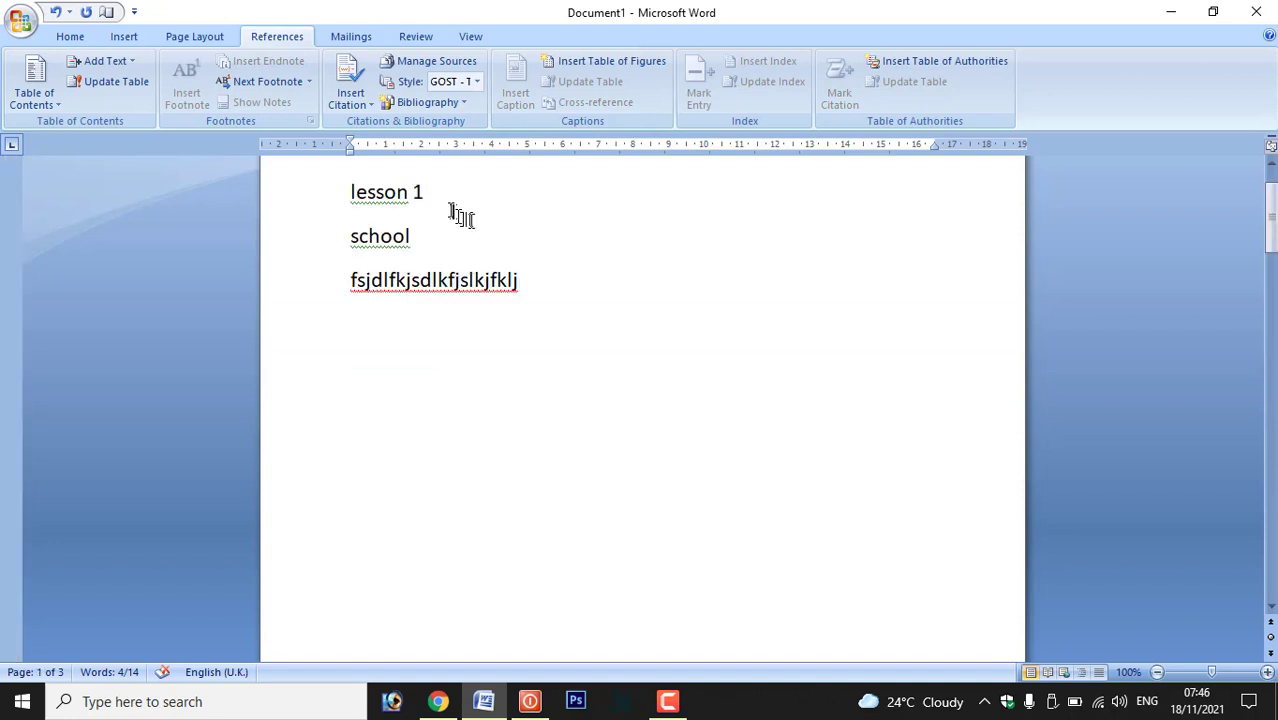
{"action": "left_click_drag", "start_coordinate": [441, 188], "coordinate": [356, 195]}
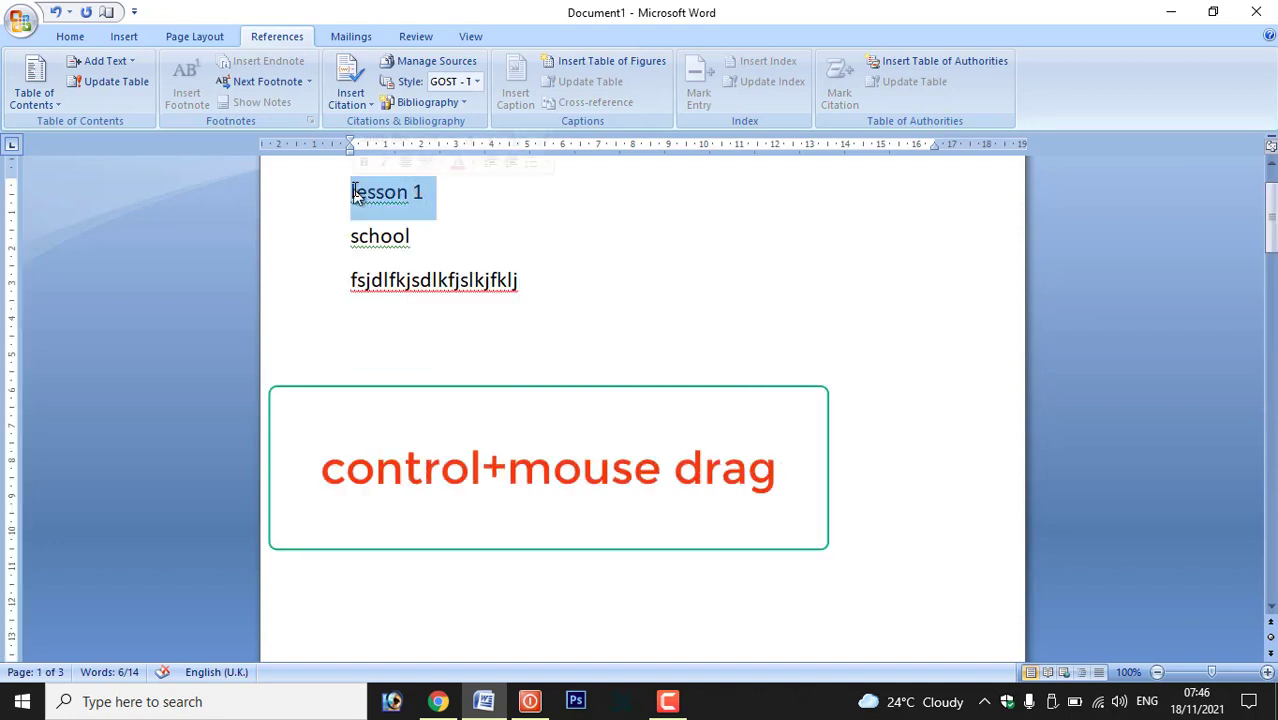
{"action": "left_click", "coordinate": [119, 59]}
{"action": "left_click", "coordinate": [115, 107]}
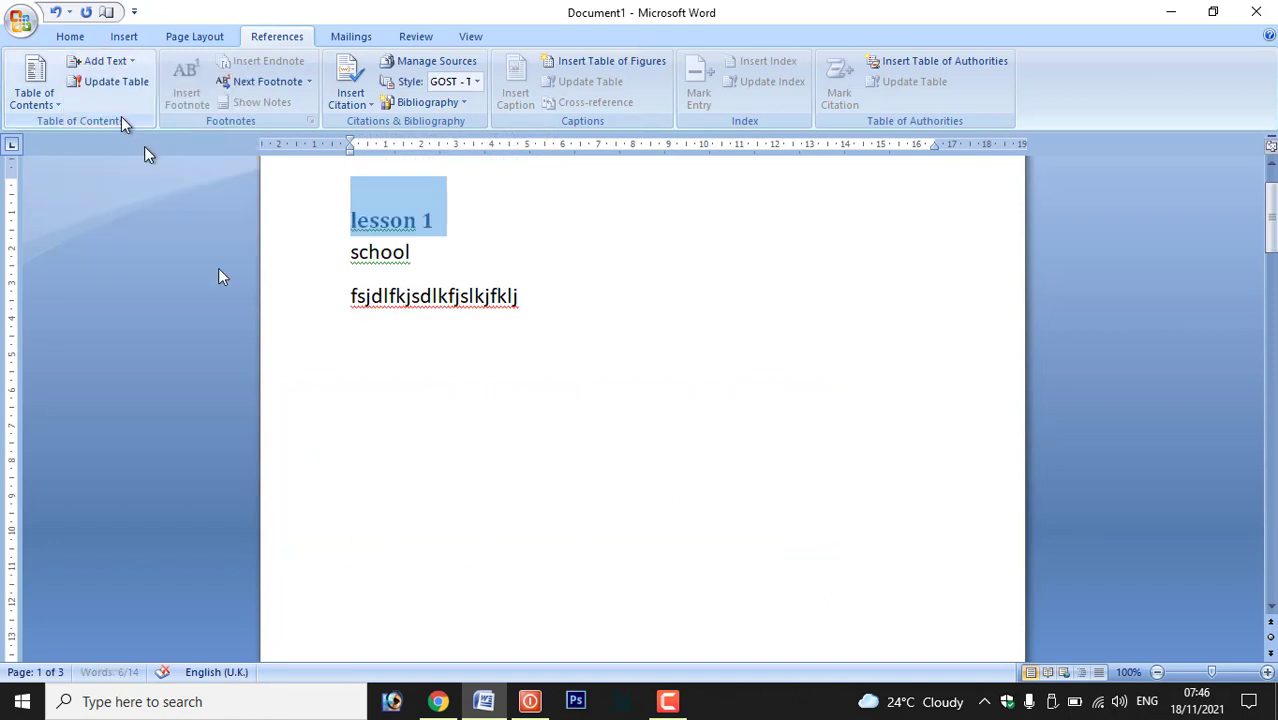
- Insert four blank lines above the lesson 1 heading on the first page
{"action": "left_click", "coordinate": [345, 220]}
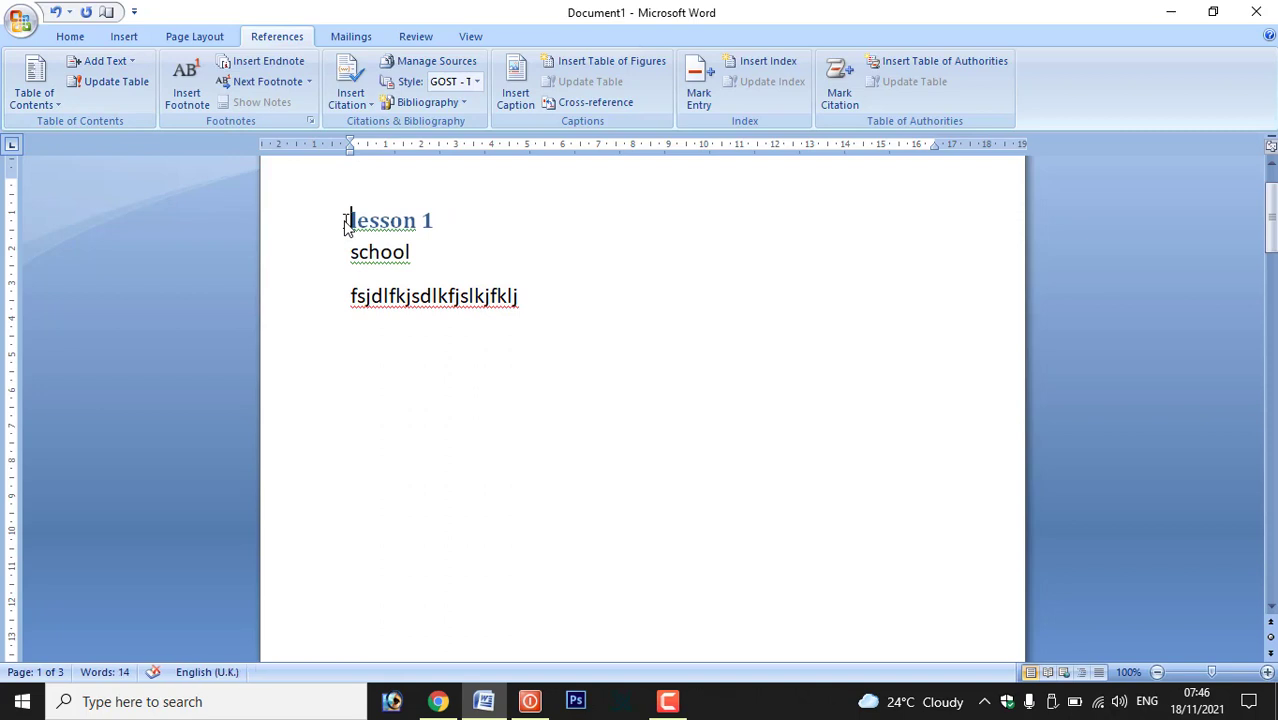
{"action": "key", "text": "Return"}
{"action": "key", "text": "Return"}
{"action": "key", "text": "Return"}
{"action": "key", "text": "Return"}
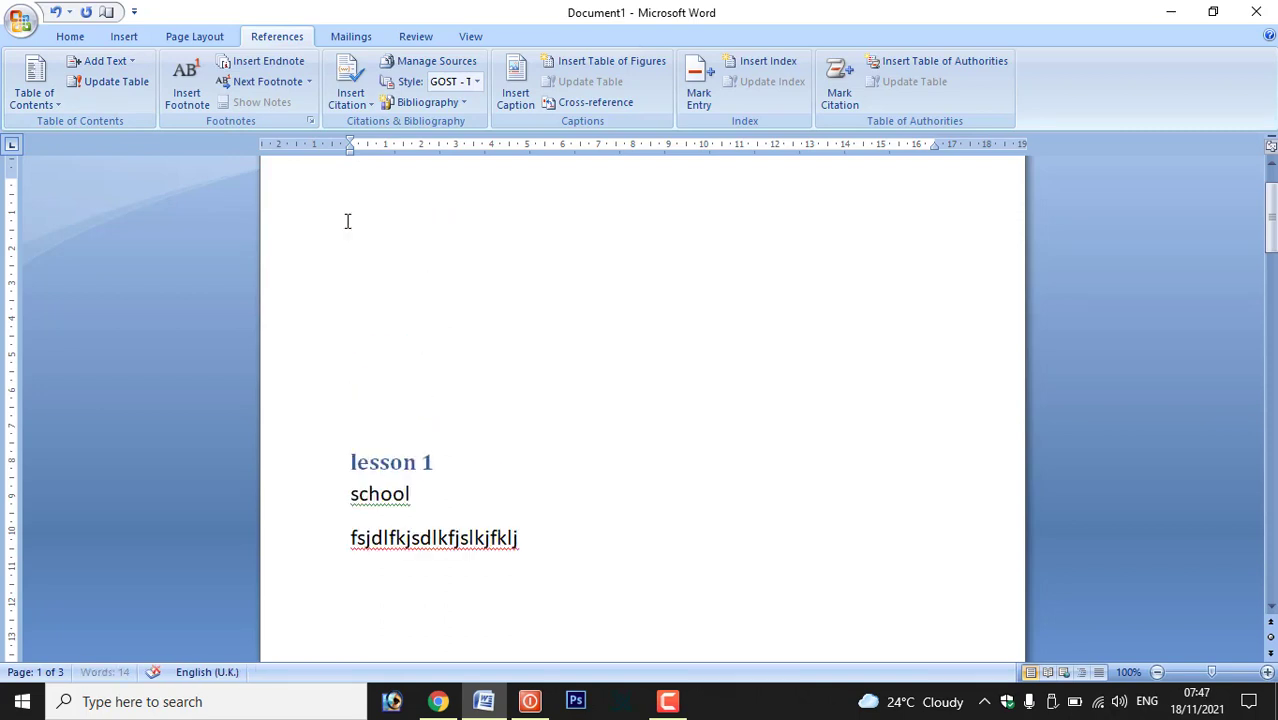
- Insert the built-in Automatic Table 1 table of contents in the blank space above lesson 1
{"action": "left_click", "coordinate": [378, 287]}
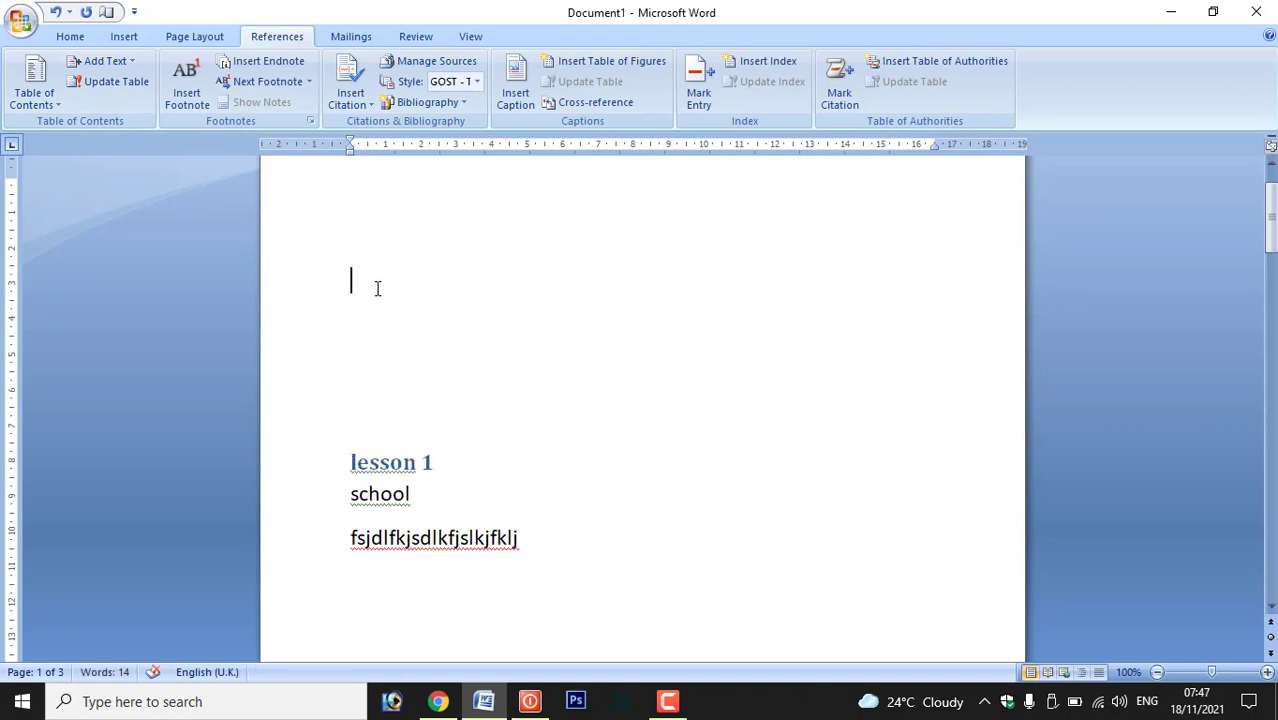
{"action": "left_click", "coordinate": [51, 106]}
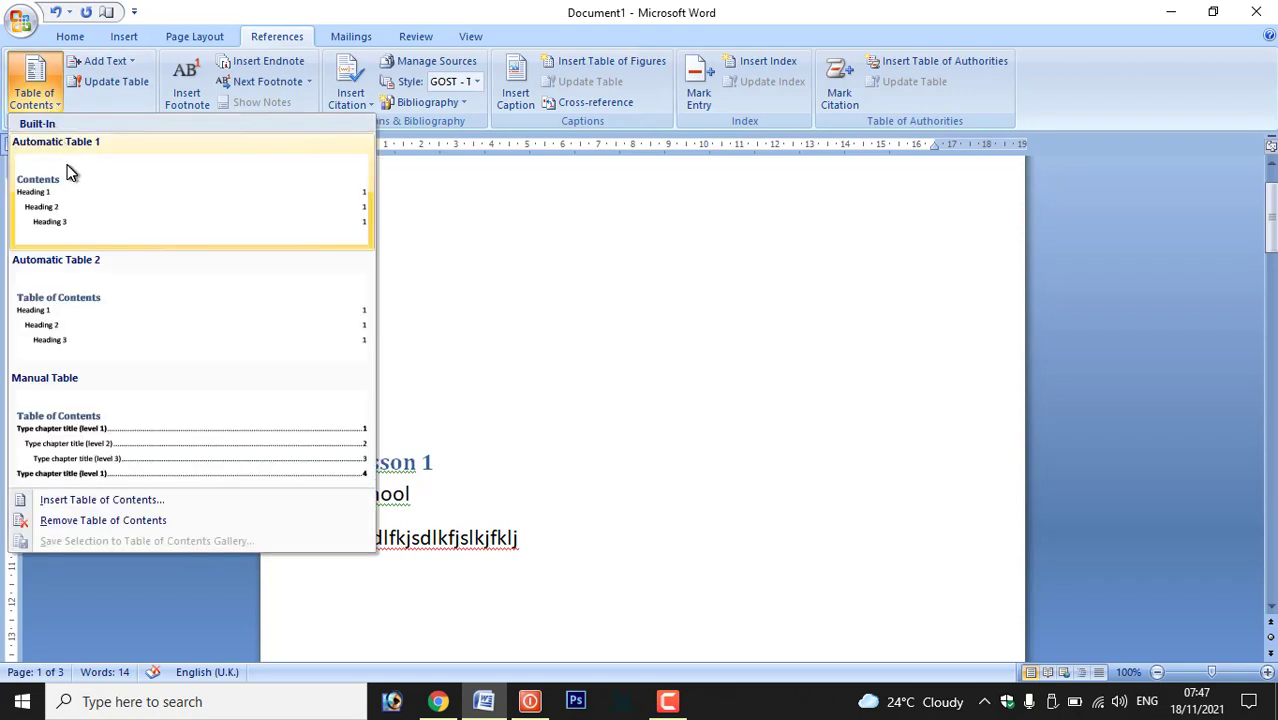
{"action": "left_click", "coordinate": [105, 222]}
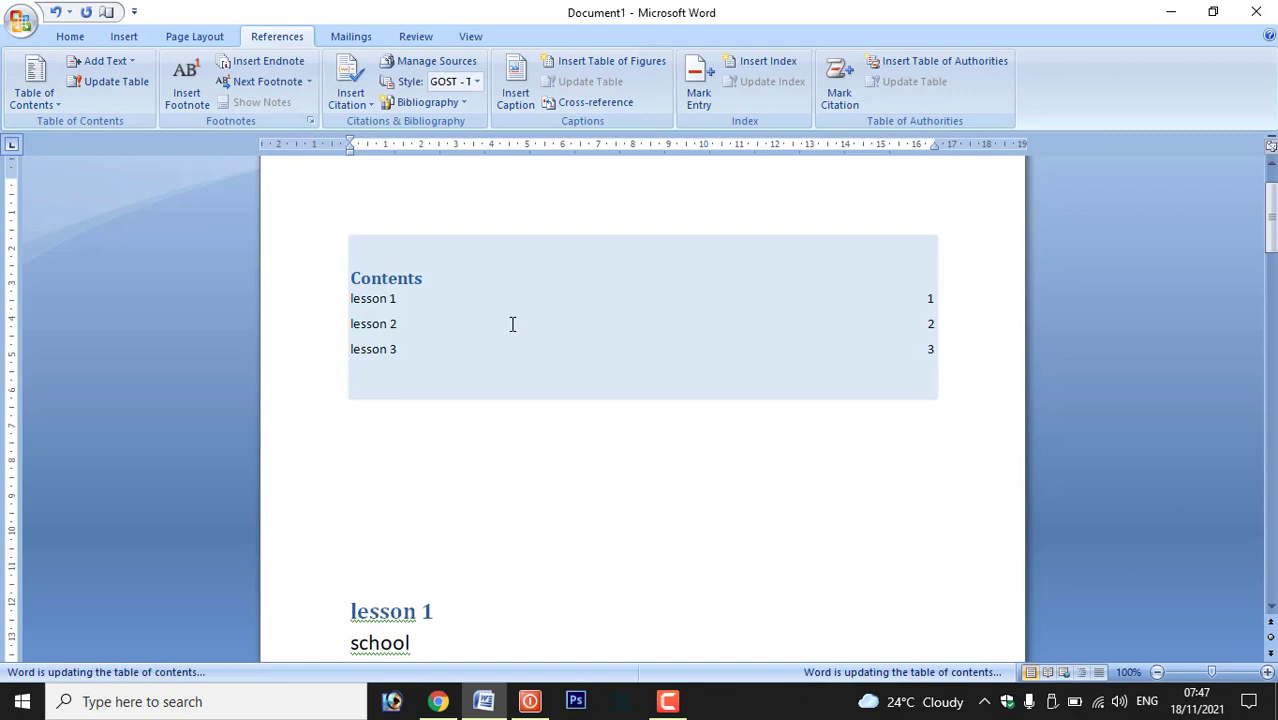
- Follow the lesson 3 link in the table of contents to its page, then return to the table
{"action": "double_click", "coordinate": [505, 328]}
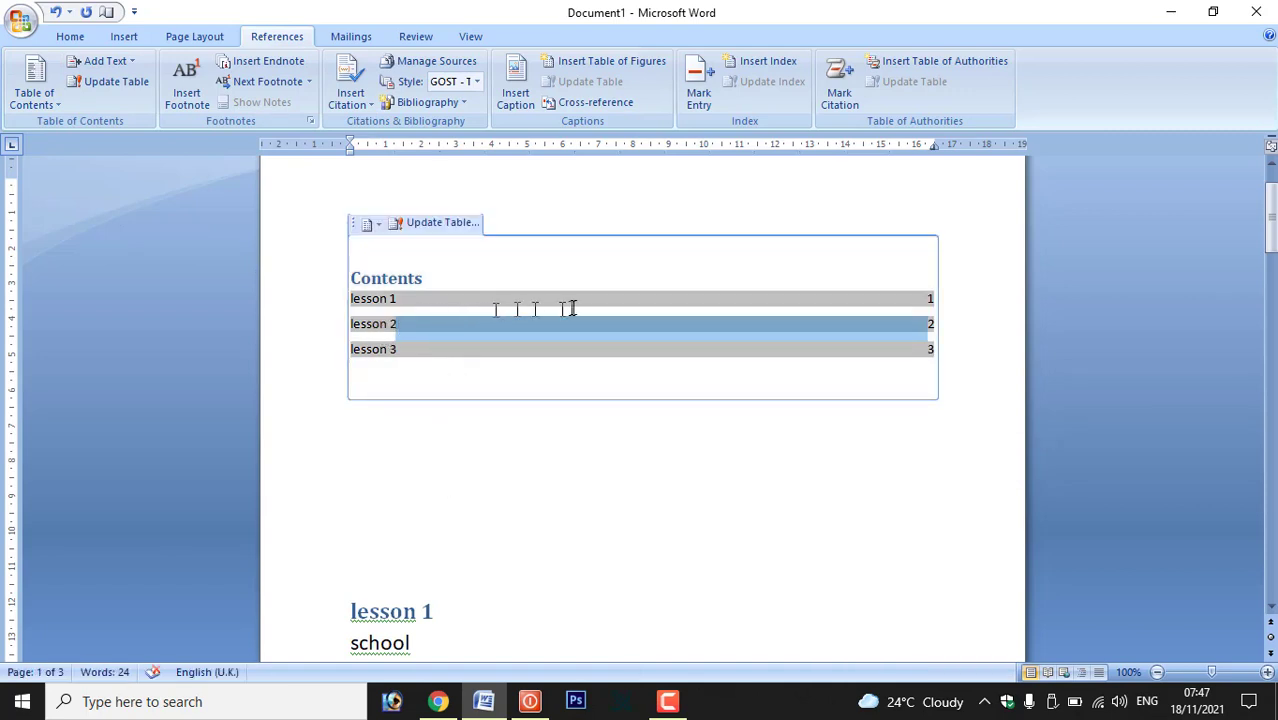
{"action": "scroll", "coordinate": [570, 308], "scroll_direction": "down", "scroll_amount": 1}
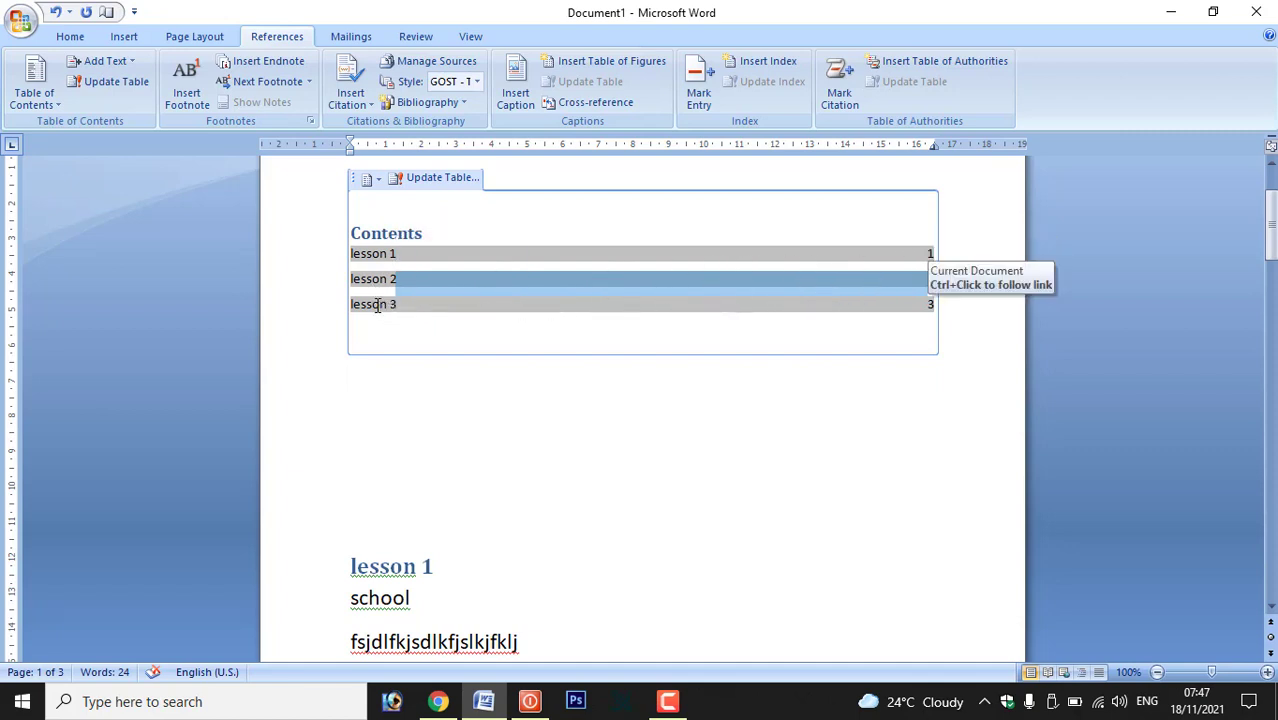
{"action": "left_click", "coordinate": [382, 334]}
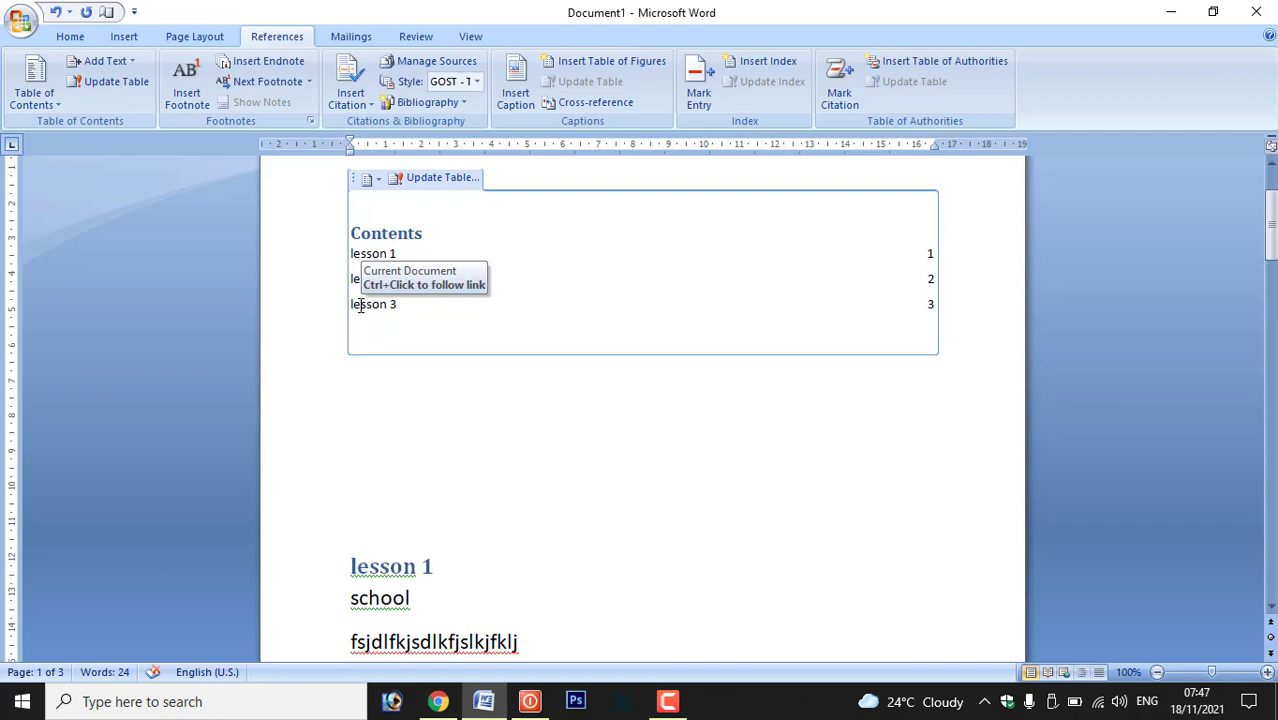
{"action": "left_click", "coordinate": [361, 313], "text": "ctrl"}
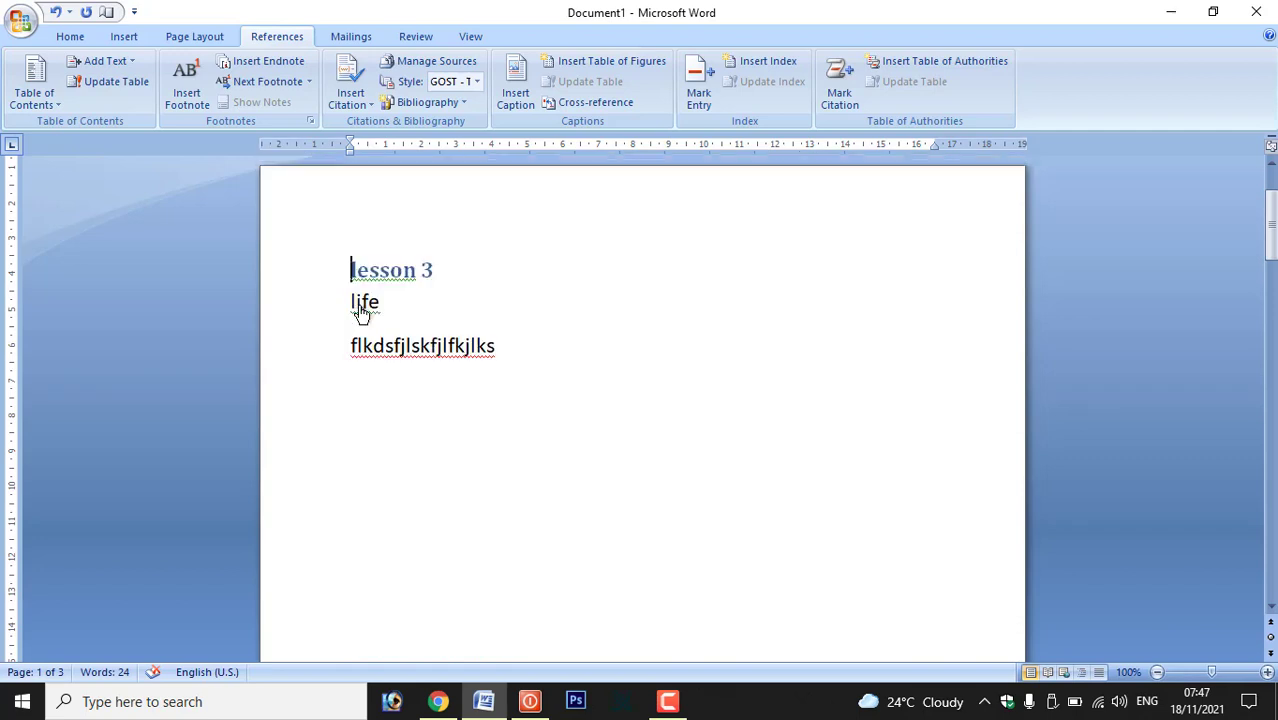
{"action": "scroll", "coordinate": [413, 436], "scroll_direction": "up", "scroll_amount": 15}
{"action": "left_click", "coordinate": [424, 379]}
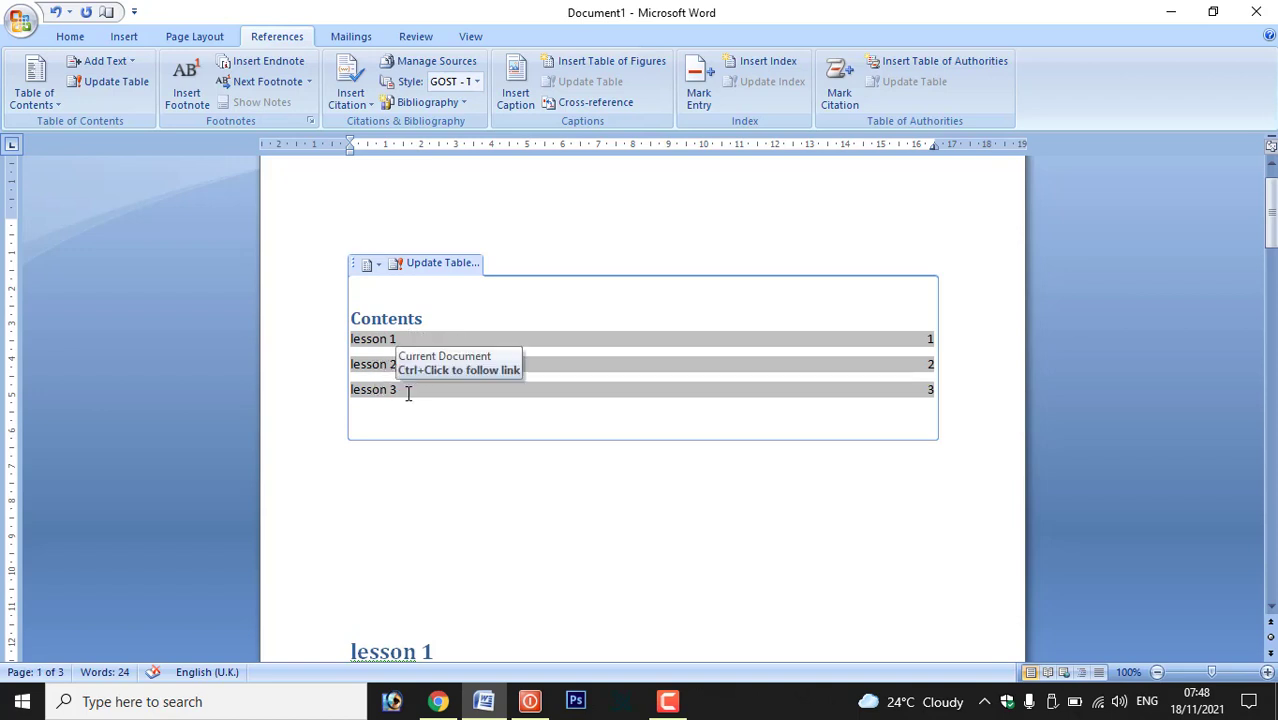
- Mark the school, collage and life subheadings together as Level 2 entries for the table of contents
{"action": "scroll", "coordinate": [442, 348], "scroll_direction": "down", "scroll_amount": 6}
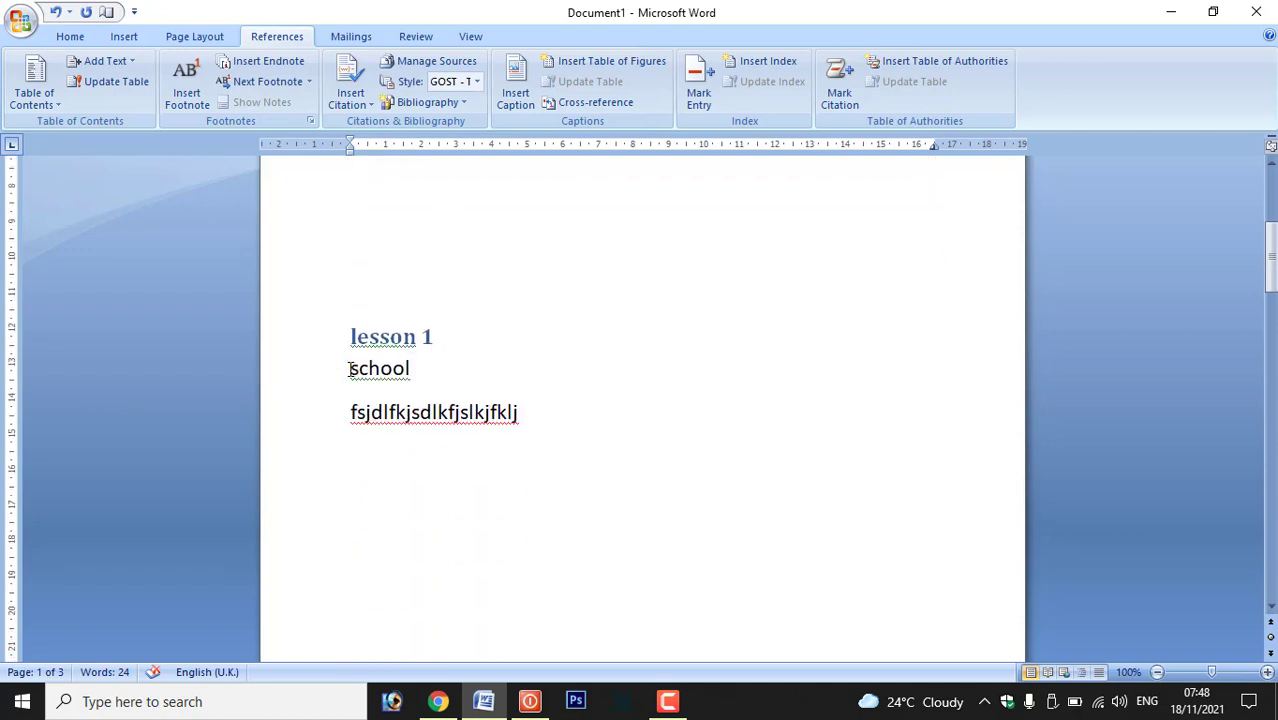
{"action": "left_click_drag", "start_coordinate": [352, 370], "coordinate": [424, 372]}
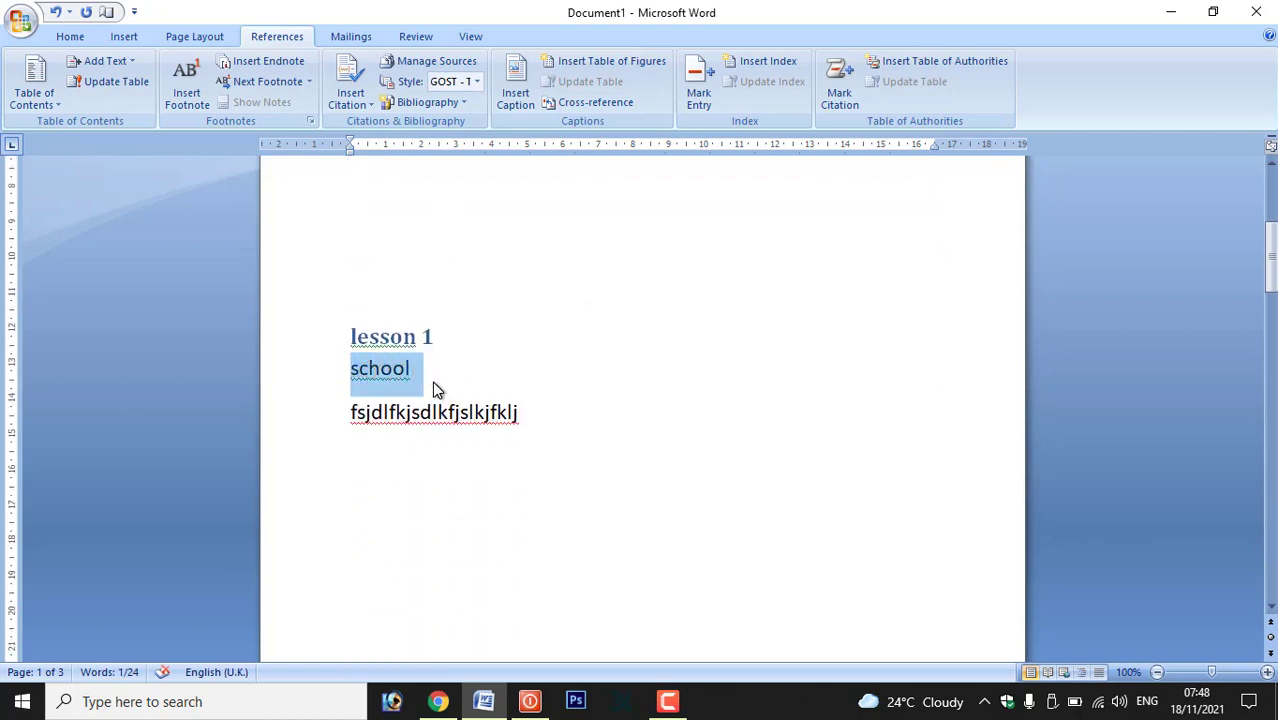
{"action": "scroll", "coordinate": [442, 366], "scroll_direction": "down", "scroll_amount": 10}
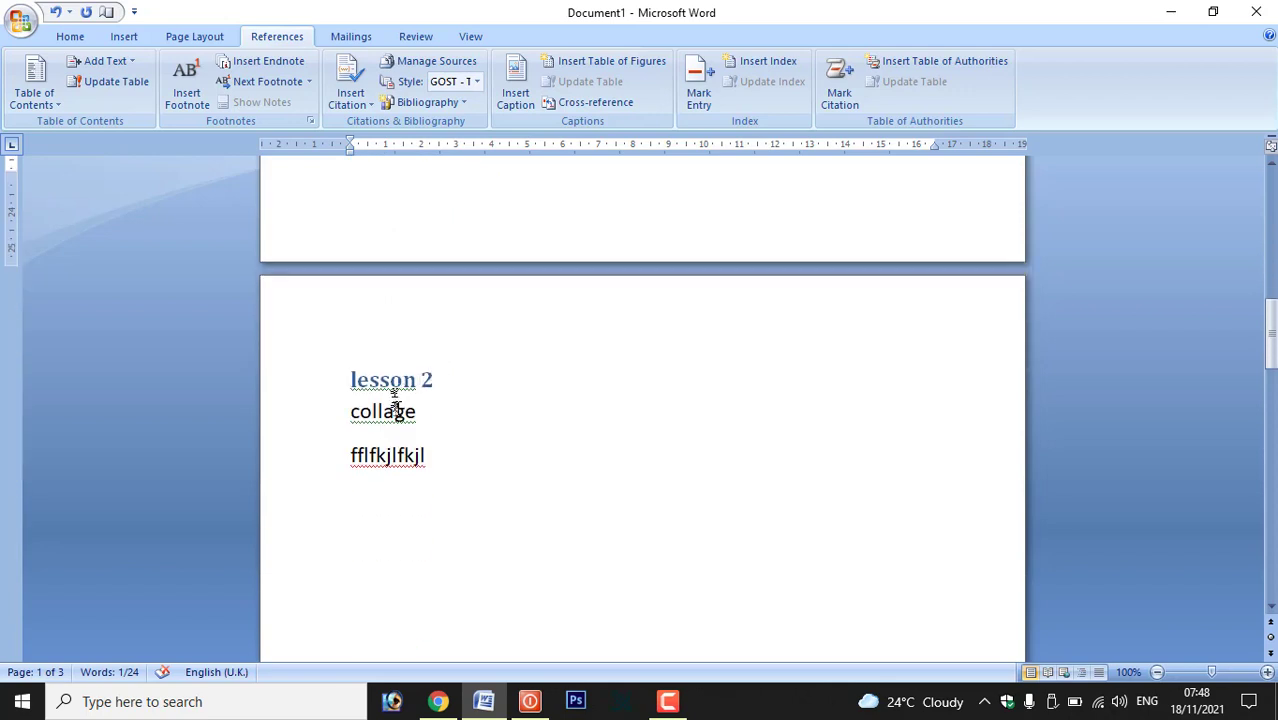
{"action": "left_click_drag", "start_coordinate": [346, 410], "coordinate": [420, 410]}
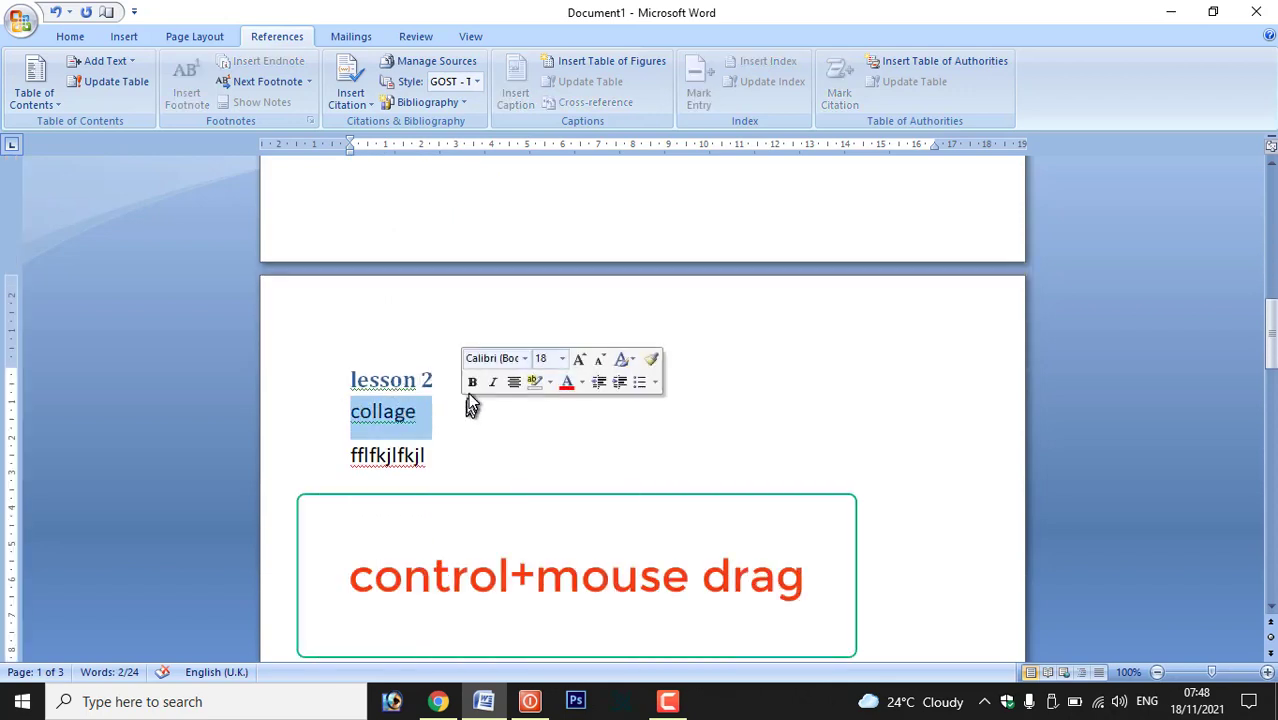
{"action": "scroll", "coordinate": [474, 386], "scroll_direction": "down", "scroll_amount": 15}
{"action": "scroll", "coordinate": [476, 386], "scroll_direction": "down", "scroll_amount": 3}
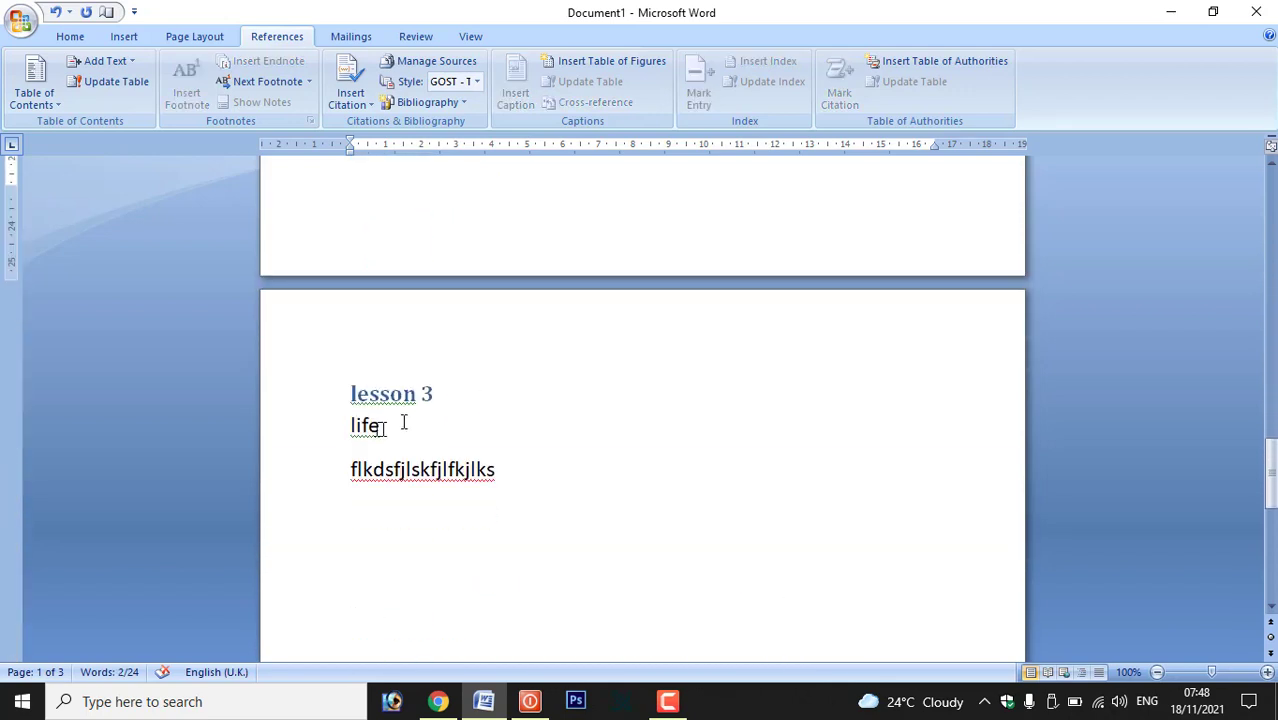
{"action": "left_click_drag", "start_coordinate": [356, 423], "coordinate": [402, 423]}
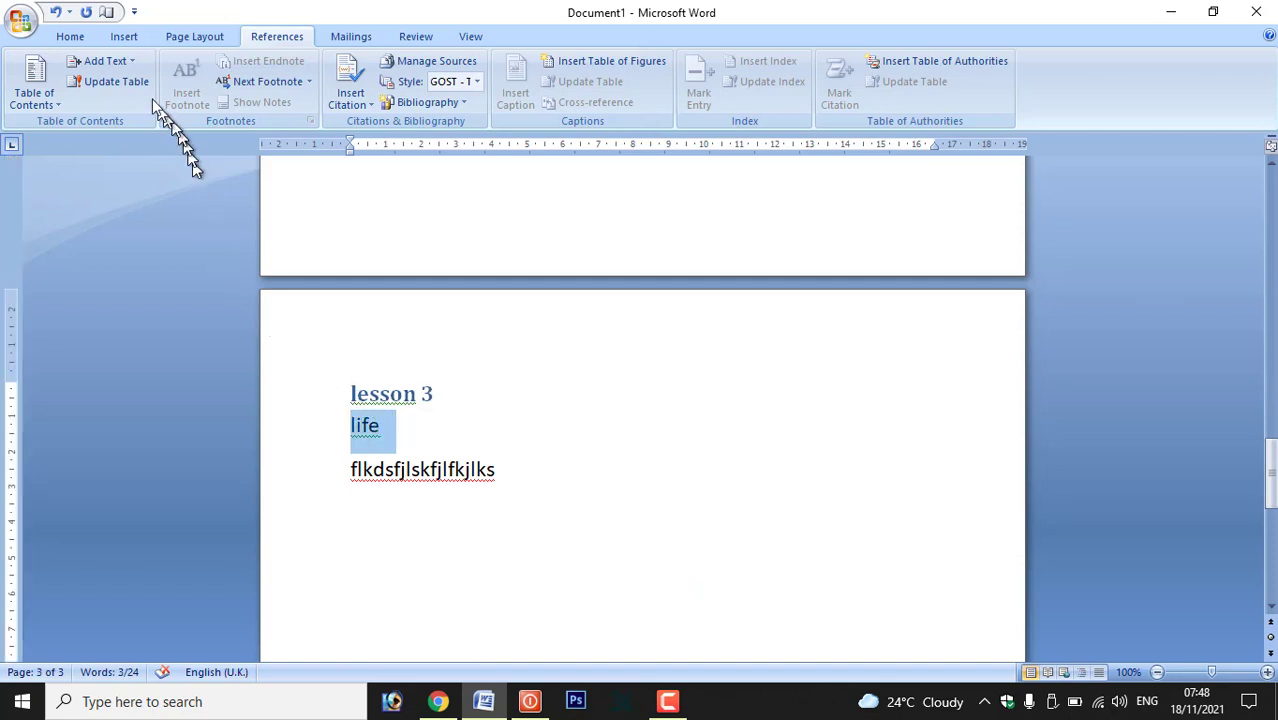
{"action": "left_click", "coordinate": [130, 60]}
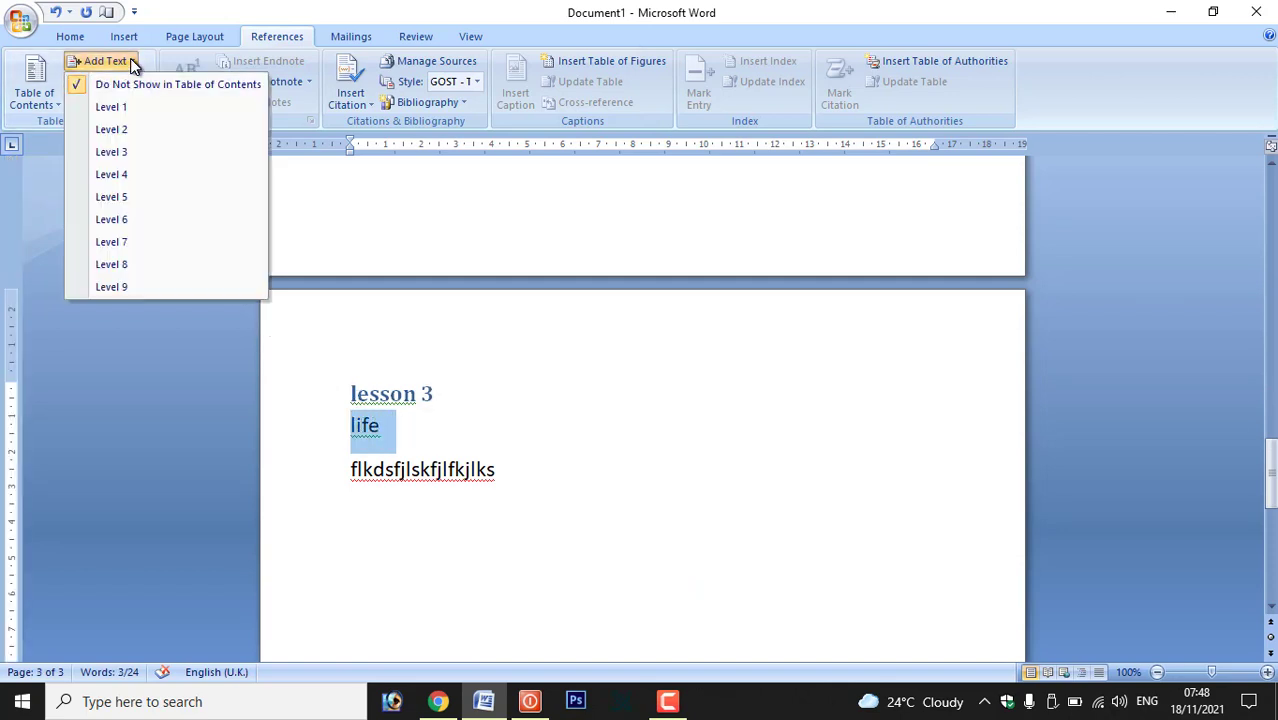
{"action": "left_click", "coordinate": [124, 129]}
- Update the entire table of contents on the first page with the newly marked subheadings
{"action": "scroll", "coordinate": [528, 488], "scroll_direction": "up", "scroll_amount": 8}
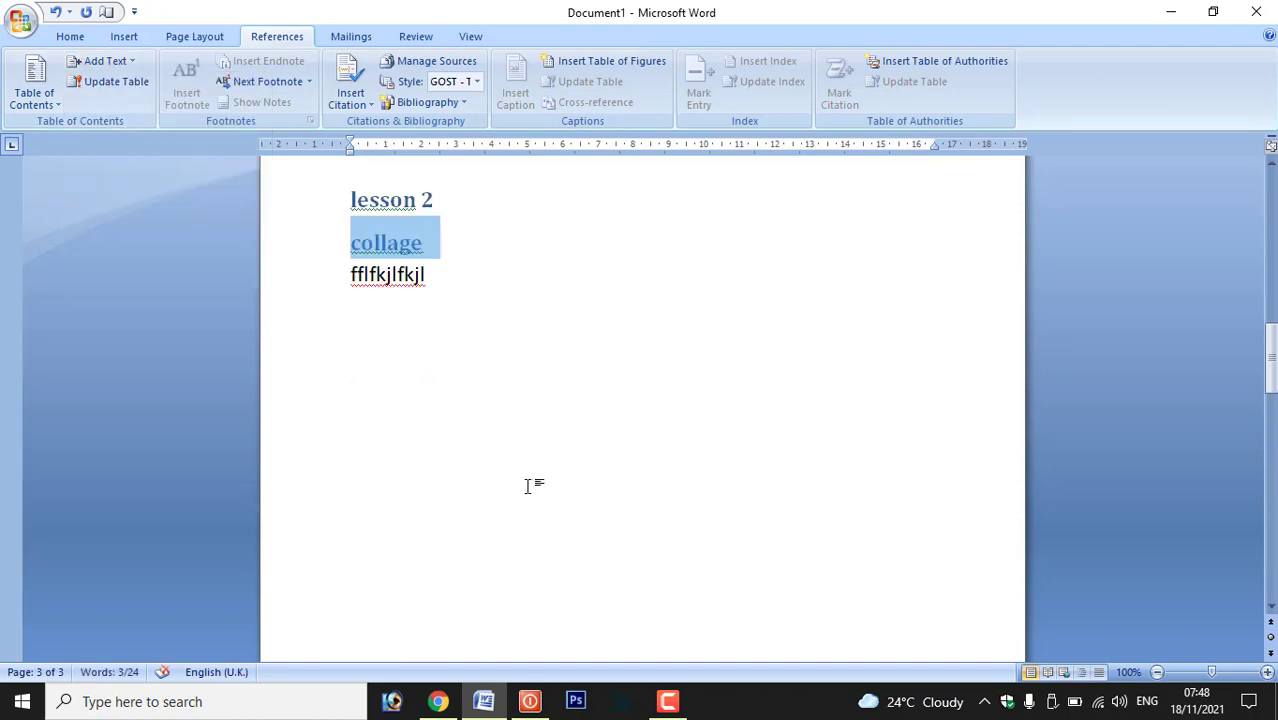
{"action": "scroll", "coordinate": [532, 488], "scroll_direction": "up", "scroll_amount": 10}
{"action": "left_click", "coordinate": [471, 405]}
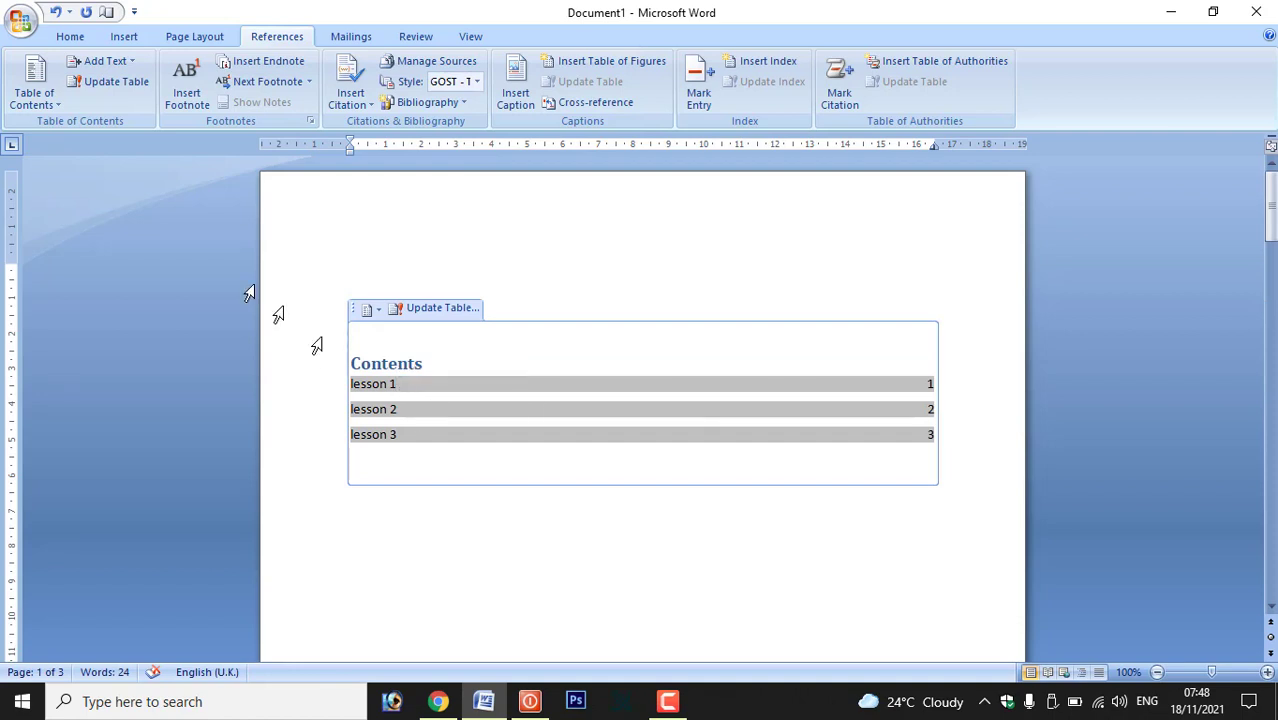
{"action": "left_click", "coordinate": [125, 82]}
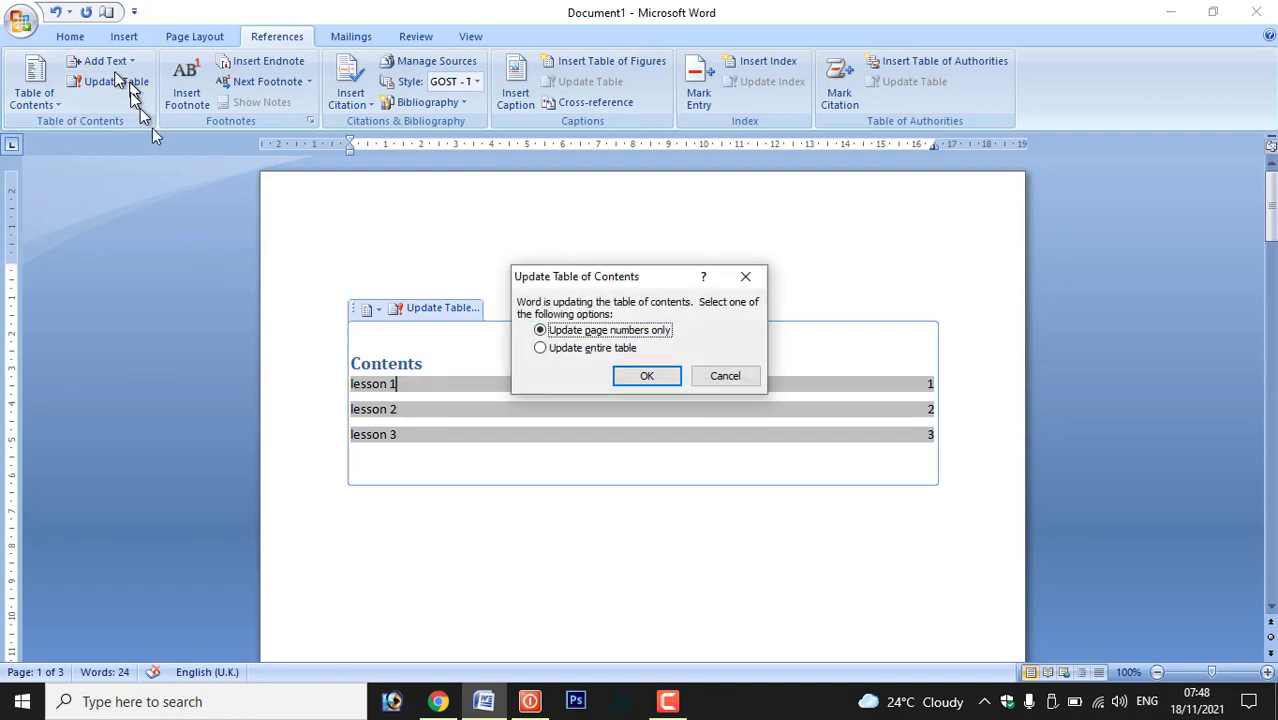
{"action": "left_click", "coordinate": [565, 350]}
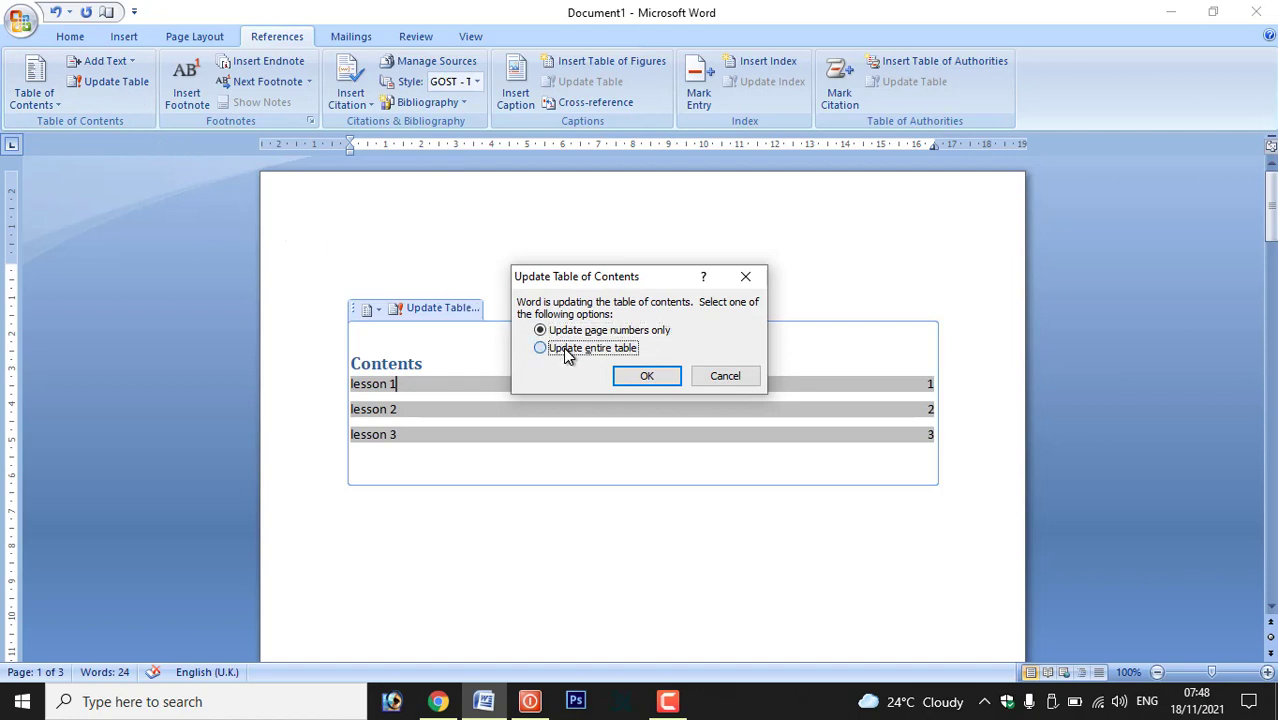
{"action": "left_click", "coordinate": [645, 377]}
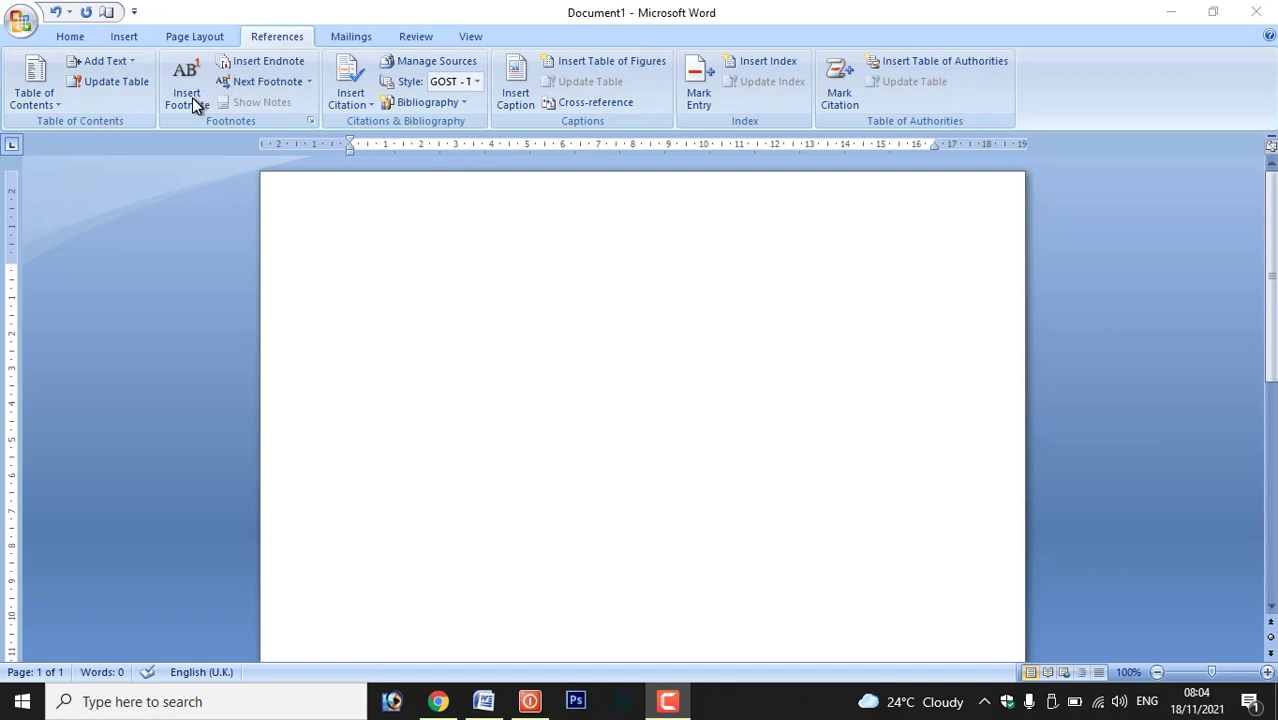
- Fill the blank document with sample paragraphs using the =rand() command
{"action": "left_click", "coordinate": [334, 214]}
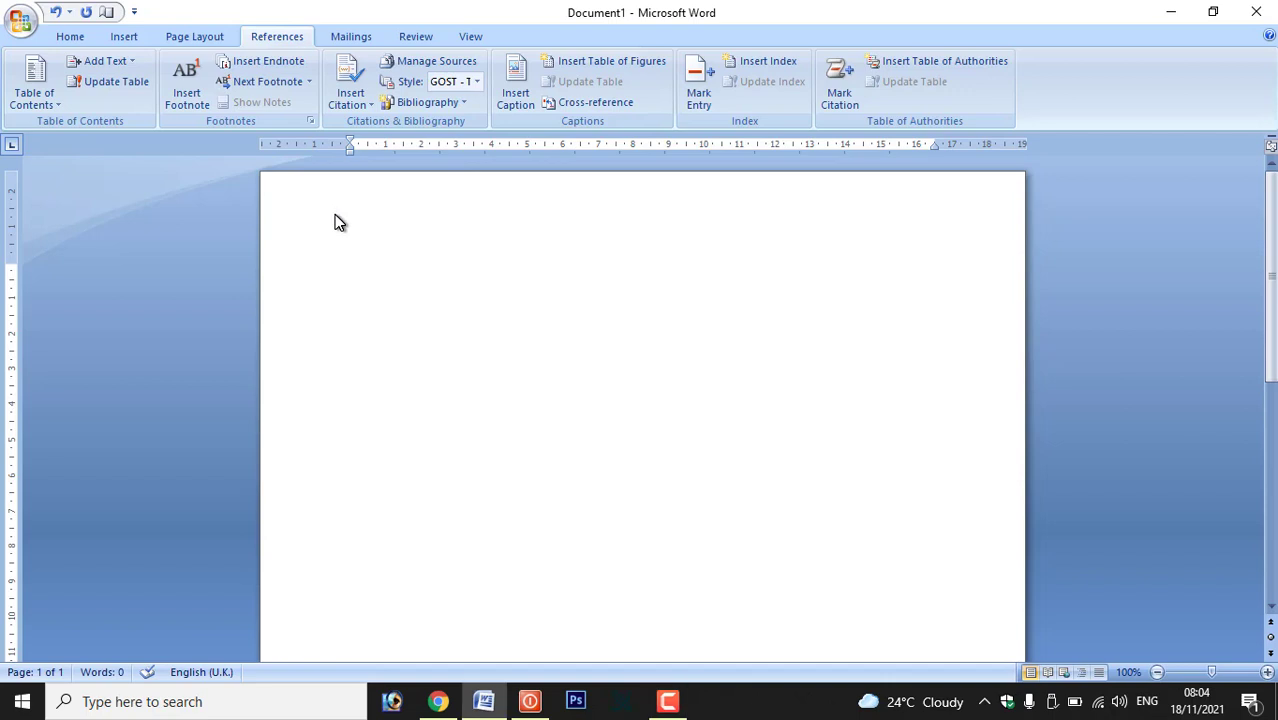
{"action": "type", "text": "=rand()"}
{"action": "key", "text": "Return"}
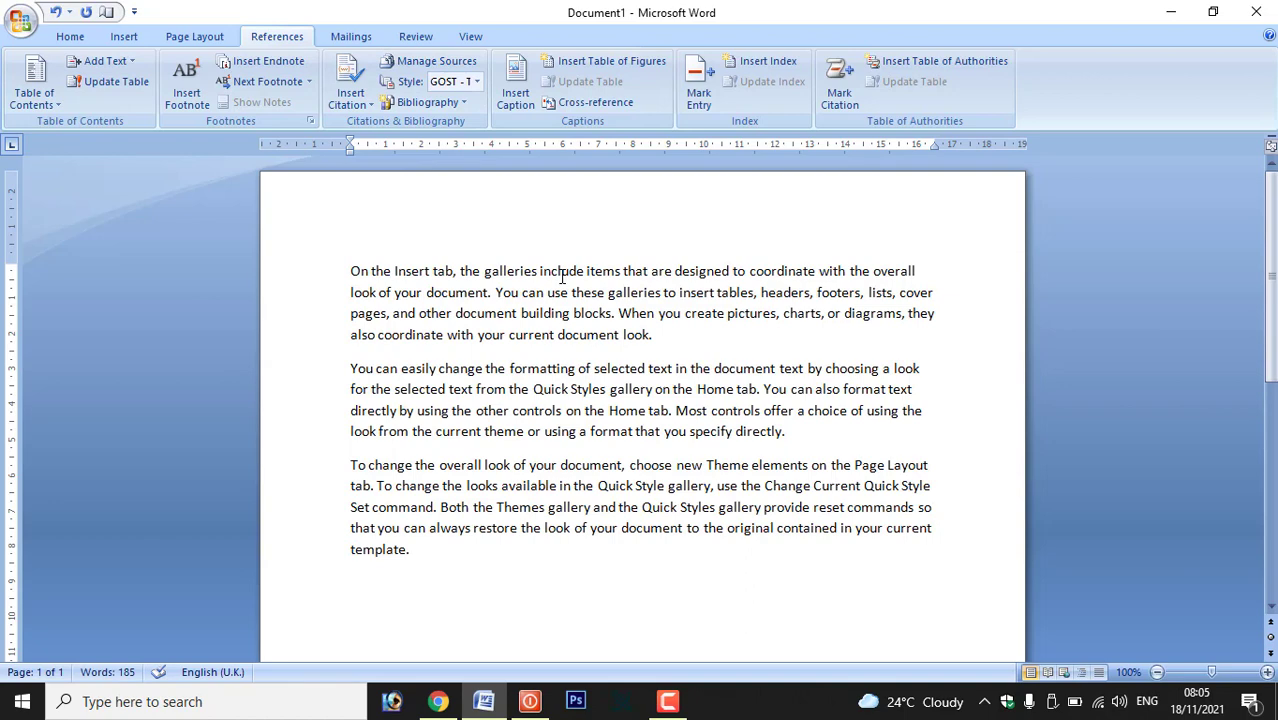
- Insert "bsp" before "coordinate" in the first paragraph and "ns" before "overall" in the third paragraph
{"action": "left_click", "coordinate": [750, 270]}
{"action": "type", "text": "bsp"}
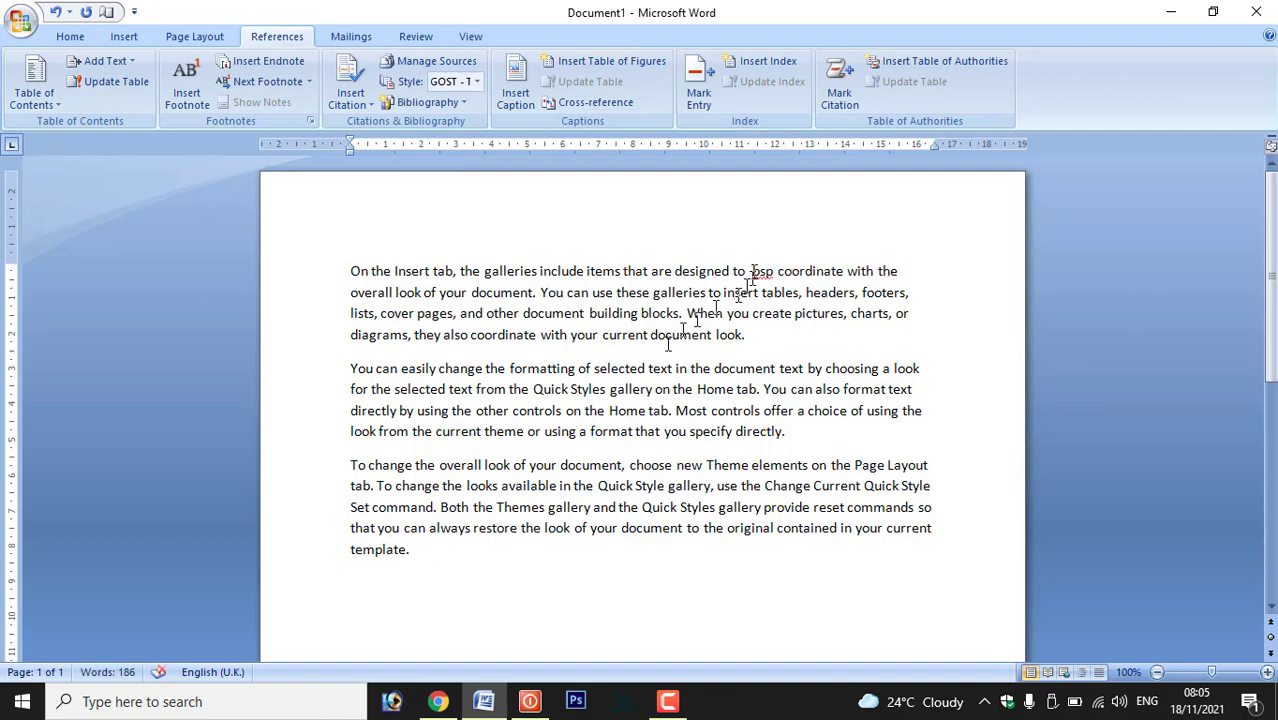
{"action": "left_click", "coordinate": [436, 464]}
{"action": "type", "text": "ns"}
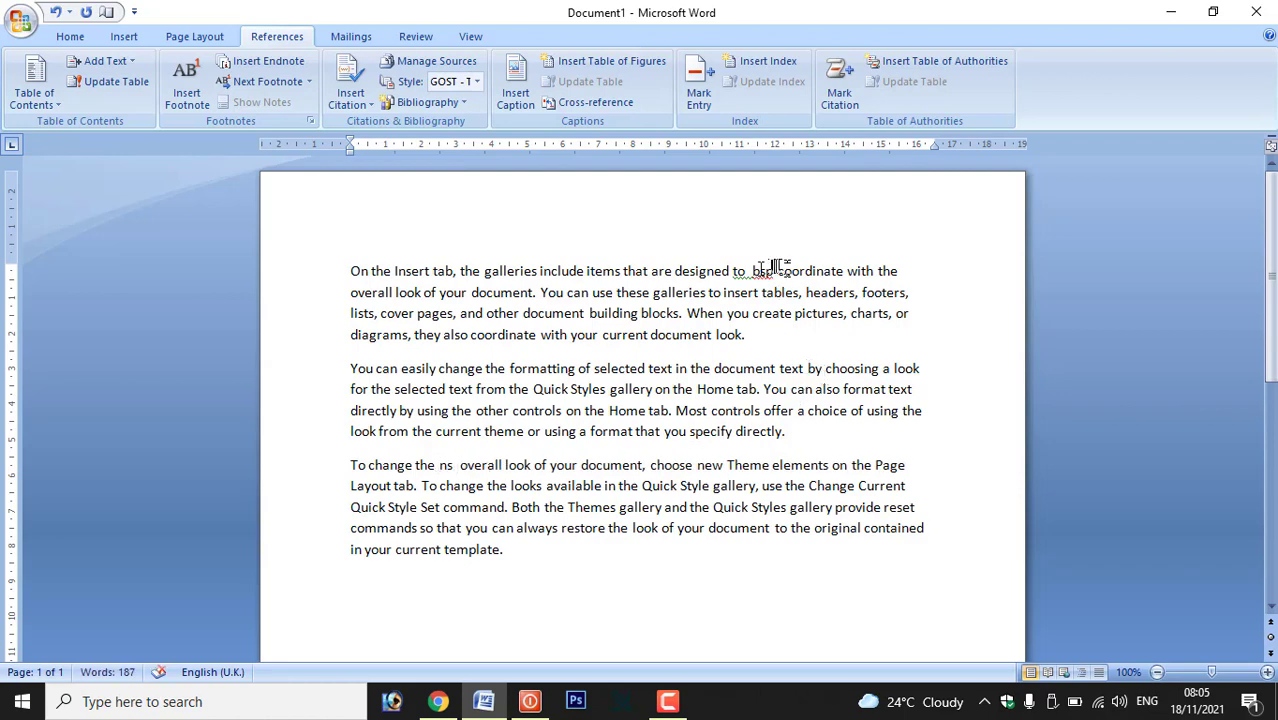
- Add a footnote to the word "bsp" in the first paragraph with the note text "bilaspur"
{"action": "left_click", "coordinate": [756, 271]}
{"action": "left_click_drag", "start_coordinate": [773, 271], "coordinate": [753, 273]}
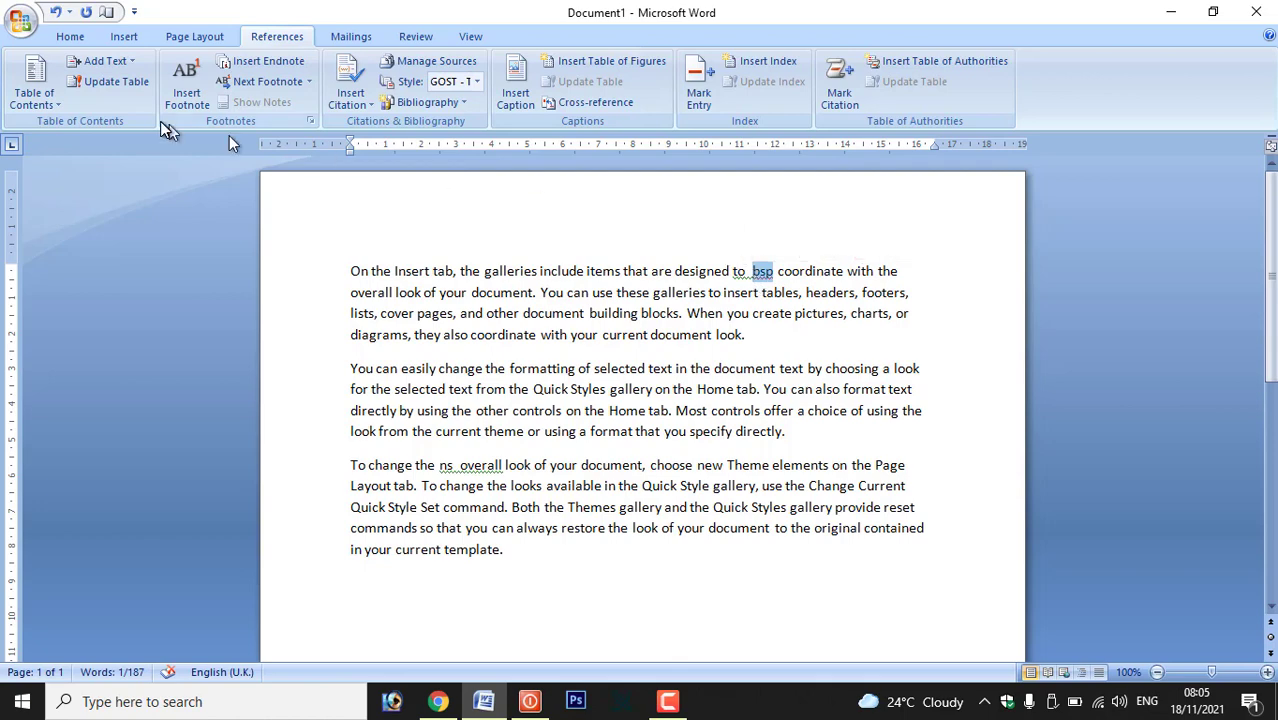
{"action": "left_click", "coordinate": [187, 96]}
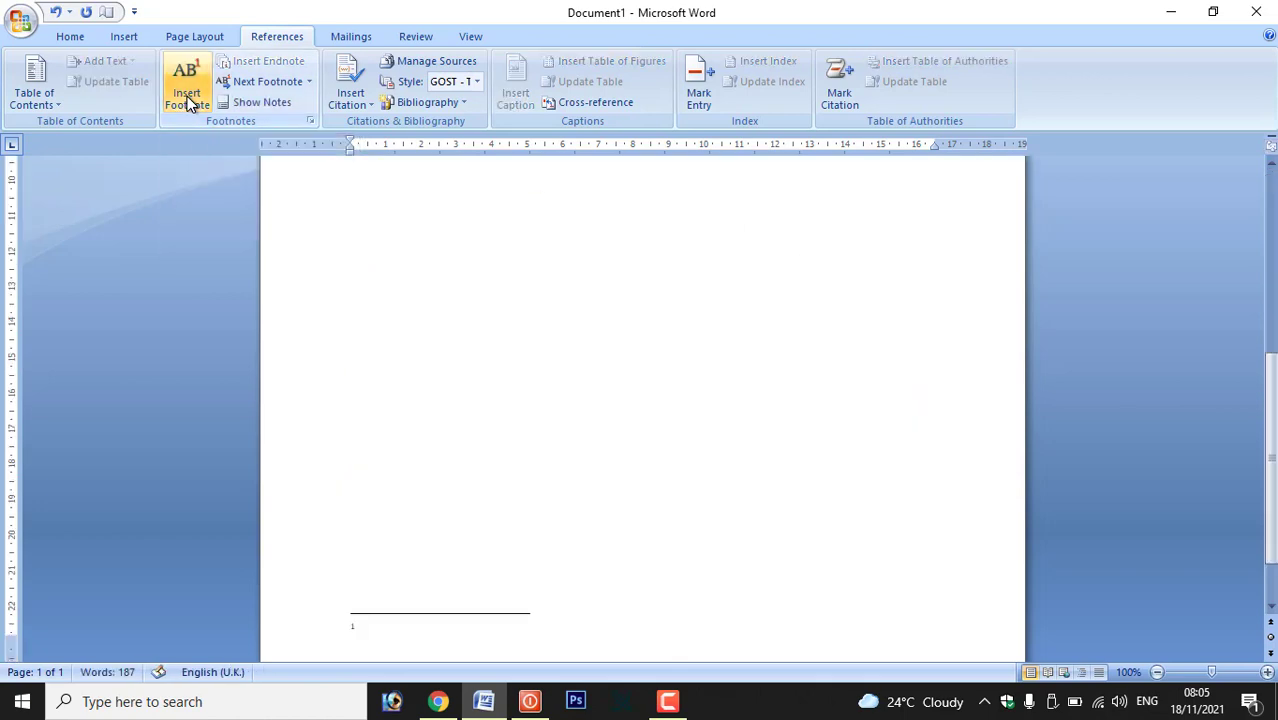
{"action": "scroll", "coordinate": [422, 484], "scroll_direction": "down", "scroll_amount": 2}
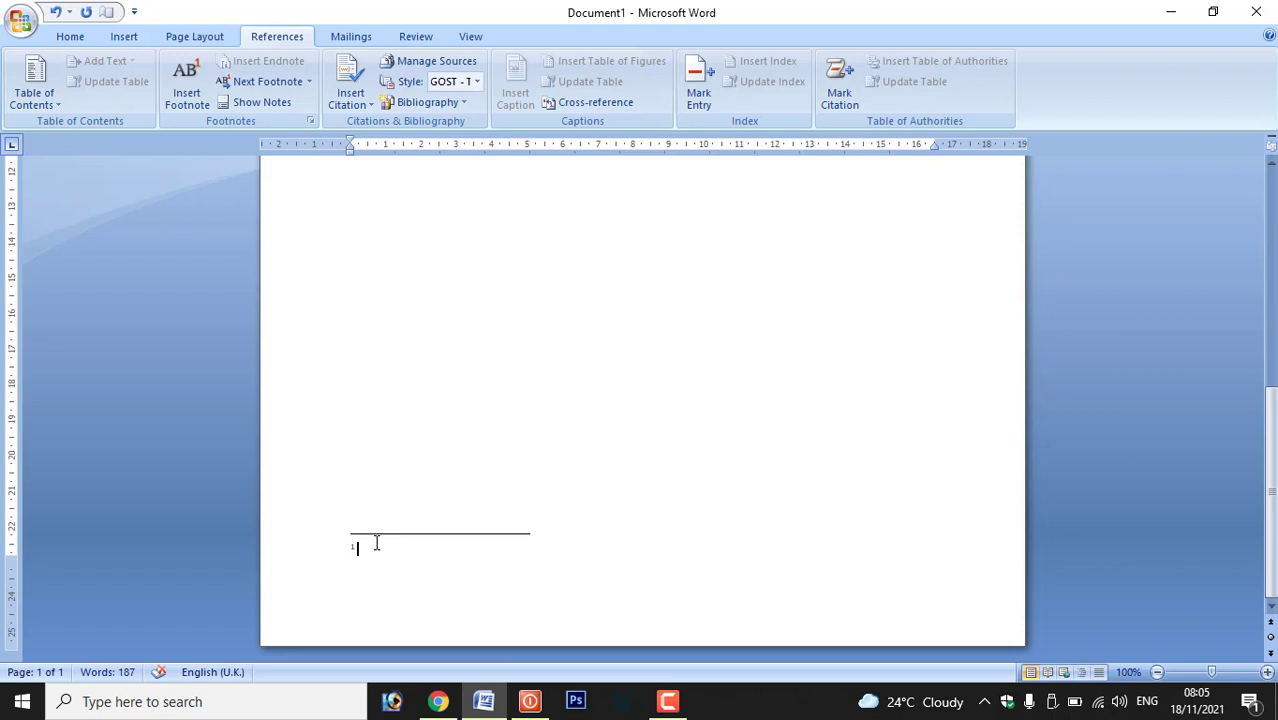
{"action": "type", "text": "bilaspur"}
- Add a footnote to the word "ns" in the third paragraph with the note text "Net sansar"
{"action": "scroll", "coordinate": [435, 450], "scroll_direction": "up", "scroll_amount": 3}
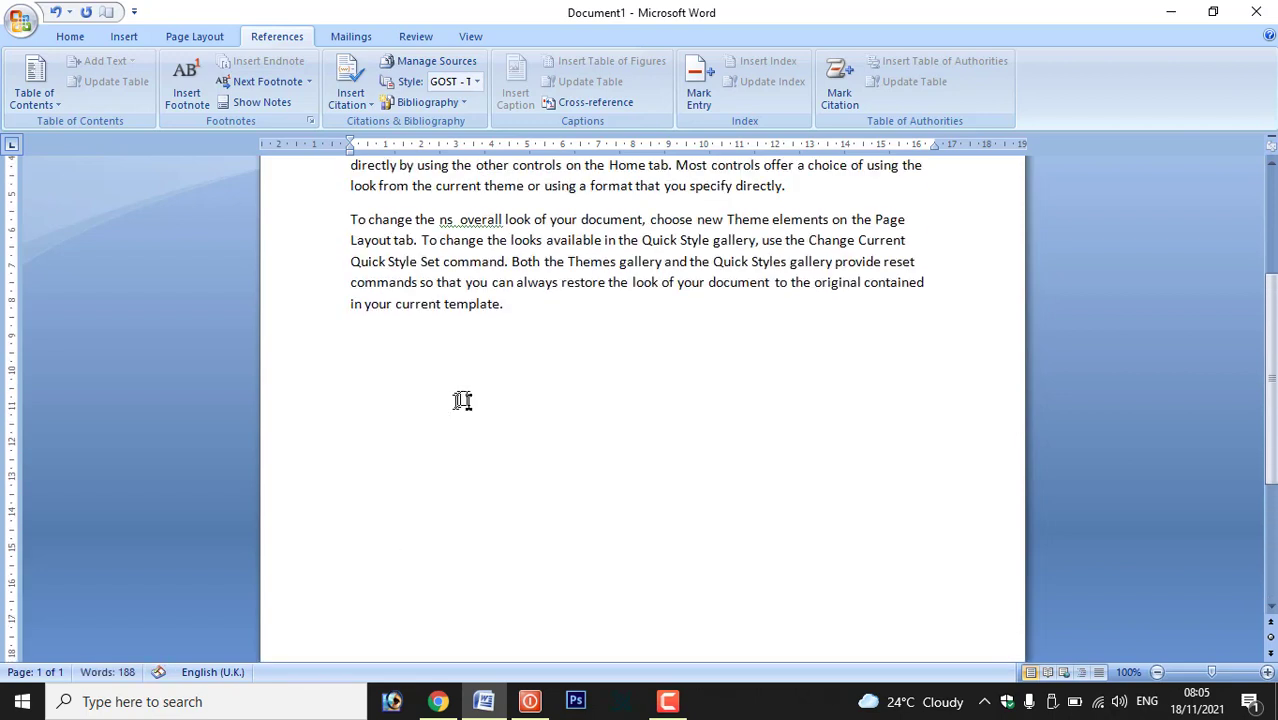
{"action": "scroll", "coordinate": [412, 265], "scroll_direction": "up", "scroll_amount": 1}
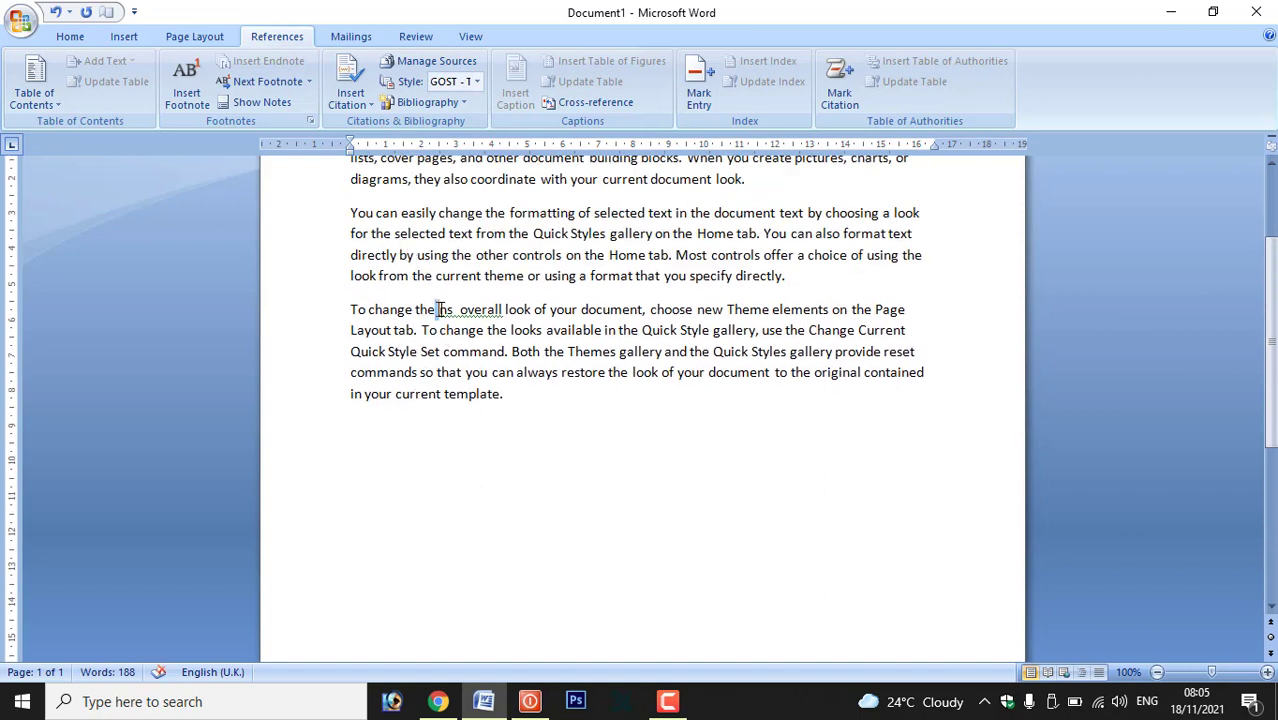
{"action": "mouse_move", "coordinate": [415, 310]}
{"action": "left_mouse_down"}
{"action": "mouse_move", "coordinate": [456, 309]}
{"action": "mouse_move", "coordinate": [439, 310]}
{"action": "left_mouse_up"}
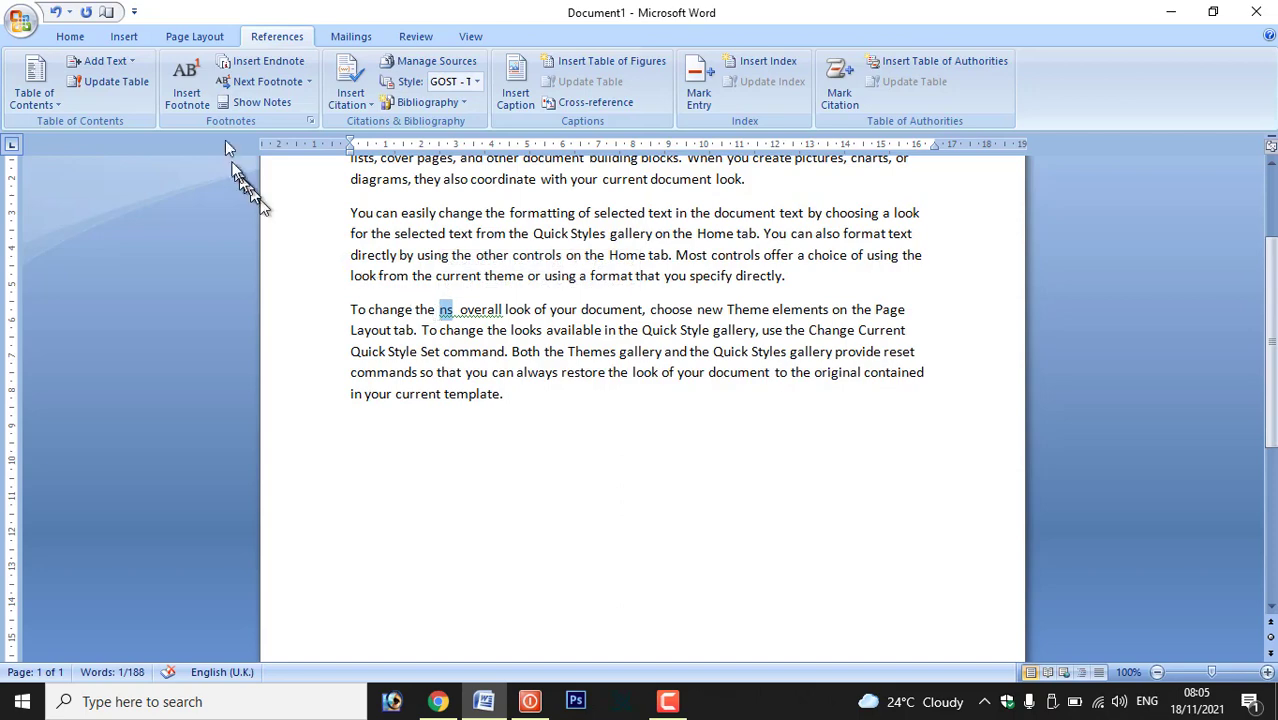
{"action": "left_click", "coordinate": [201, 99]}
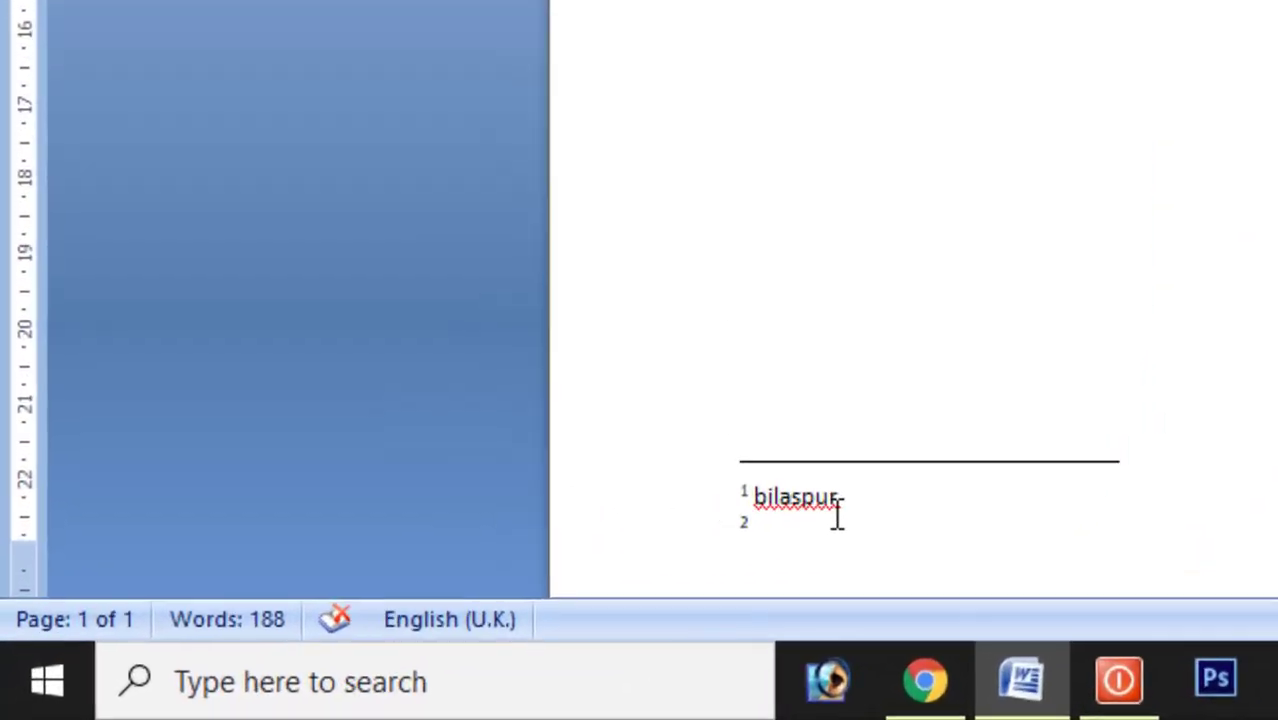
{"action": "type", "text": "net sansar"}
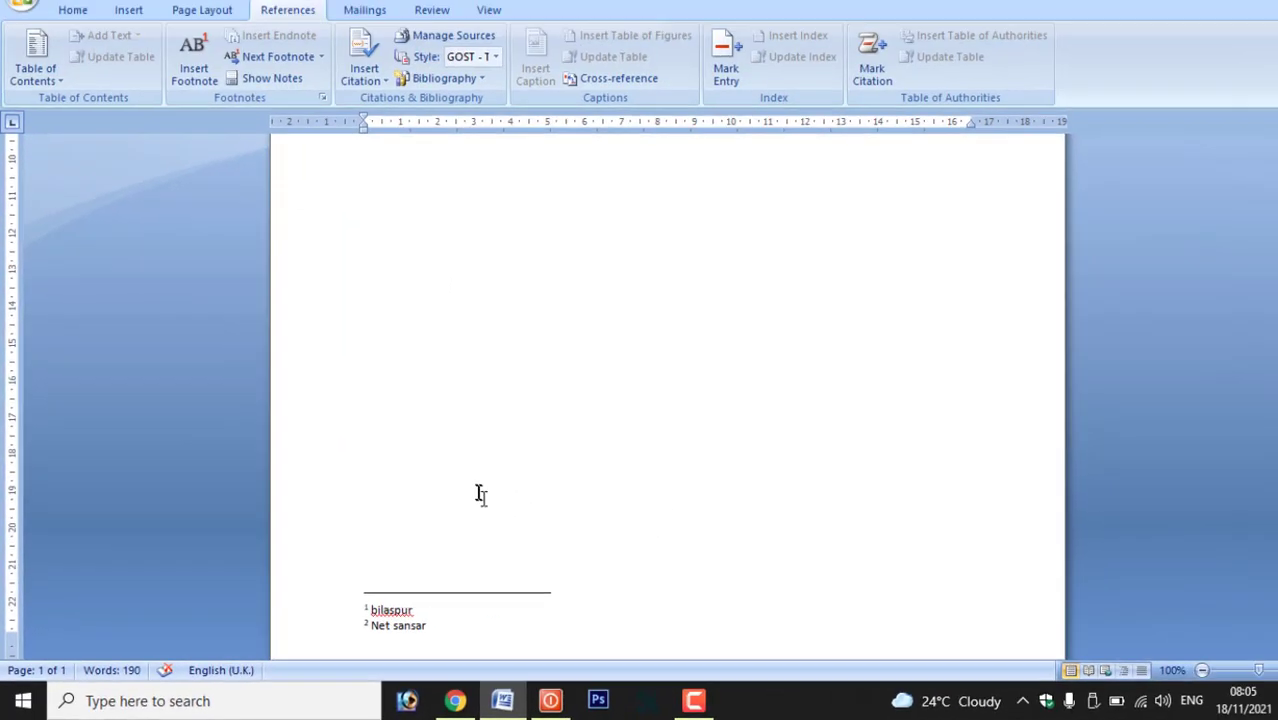
- Add an endnote to the word "change" in the second paragraph with the note text "baldana"
{"action": "scroll", "coordinate": [480, 494], "scroll_direction": "up", "scroll_amount": 6}
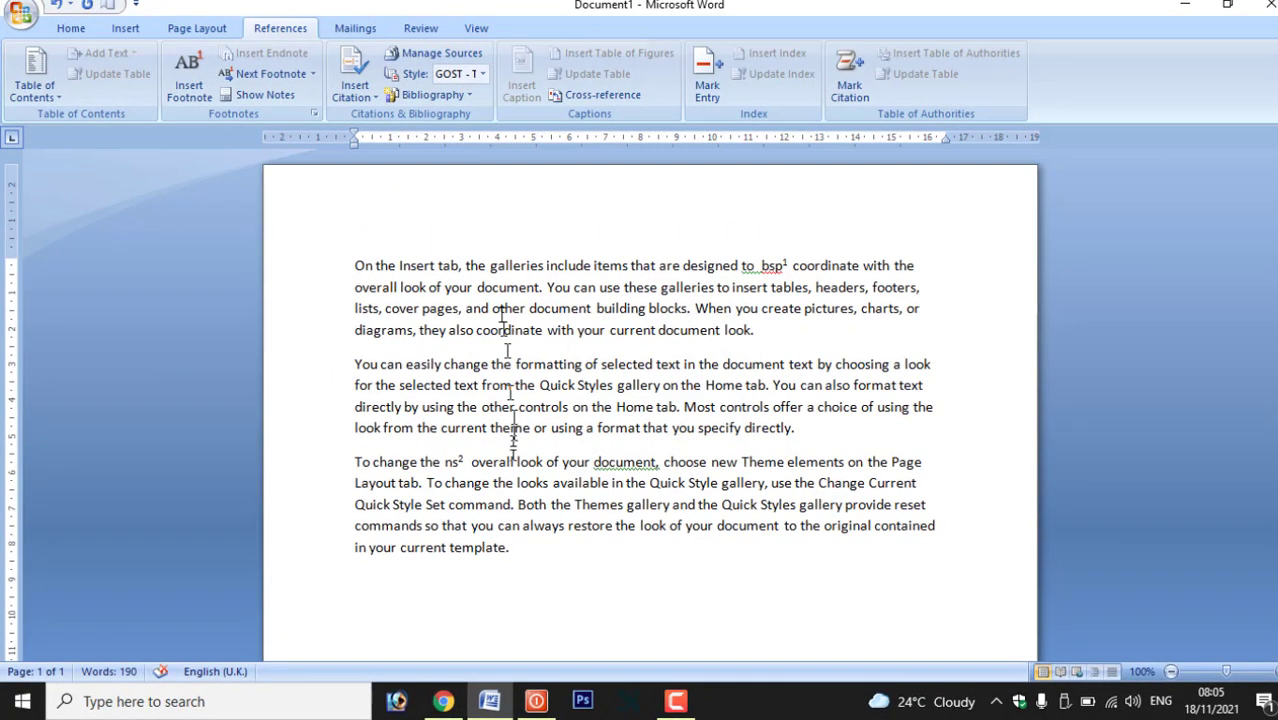
{"action": "left_click", "coordinate": [447, 364]}
{"action": "left_click_drag", "start_coordinate": [447, 364], "coordinate": [485, 368]}
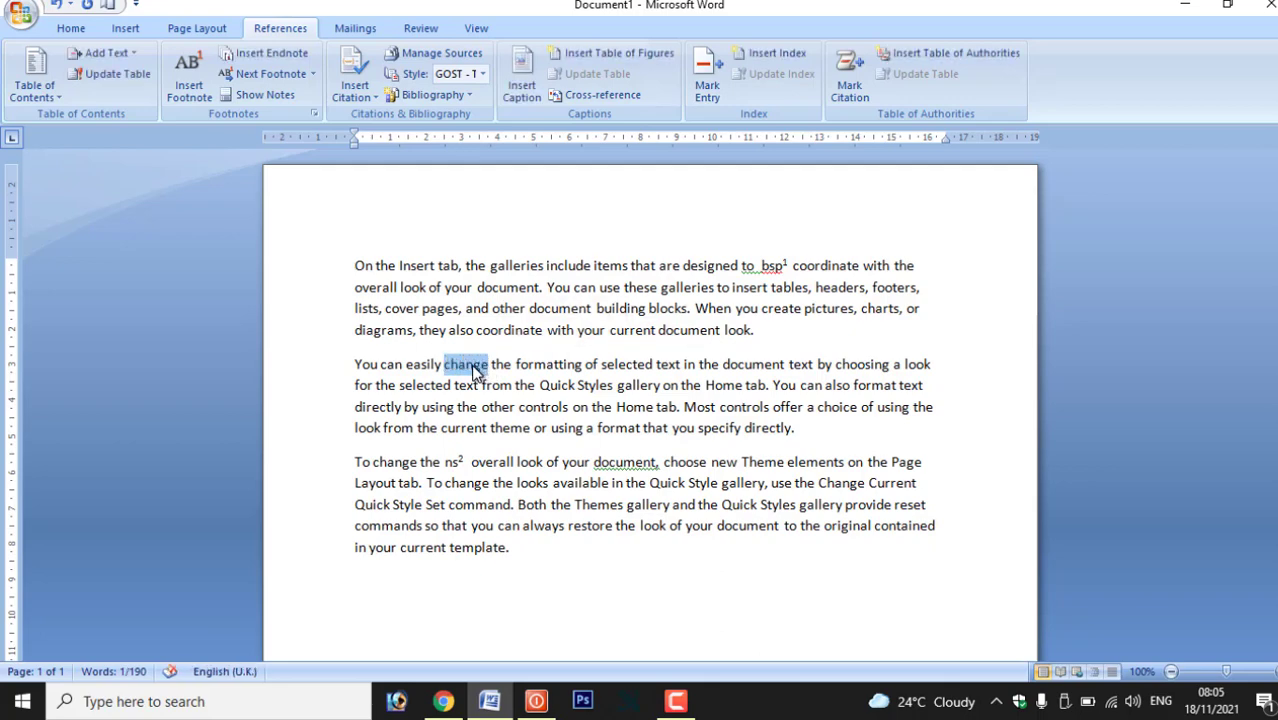
{"action": "left_click", "coordinate": [269, 55]}
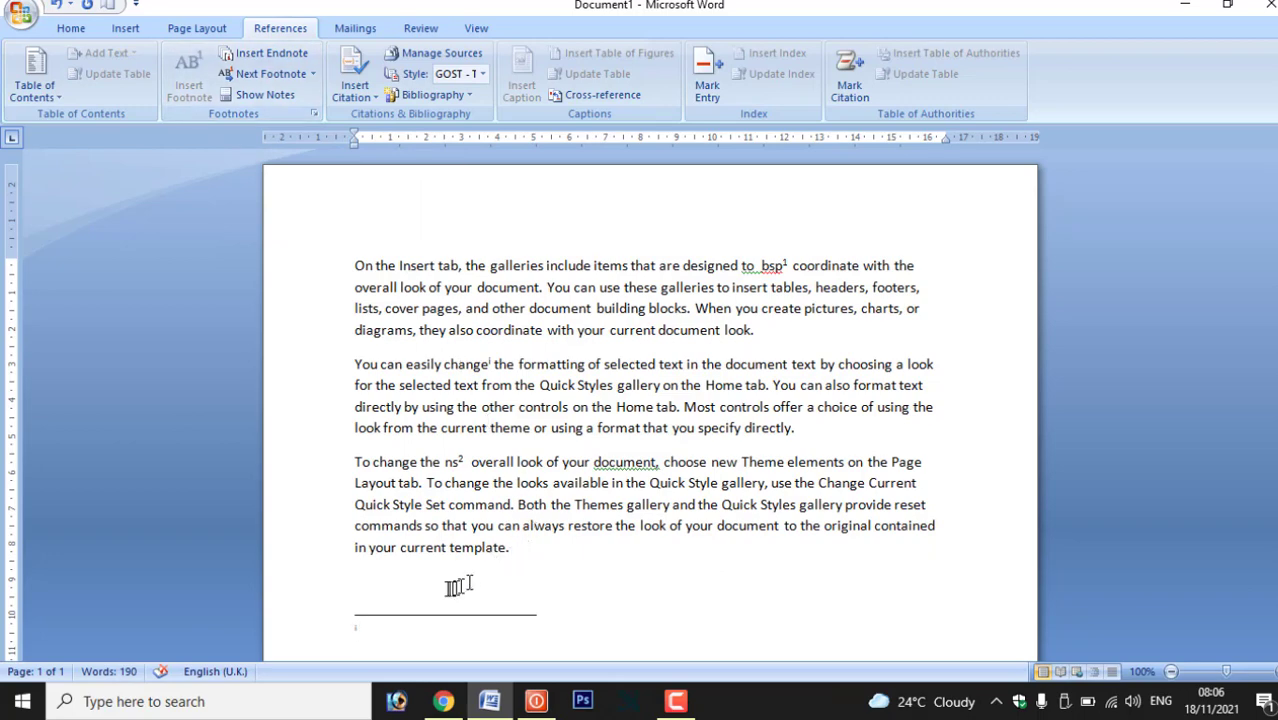
{"action": "scroll", "coordinate": [420, 580], "scroll_direction": "down", "scroll_amount": 1}
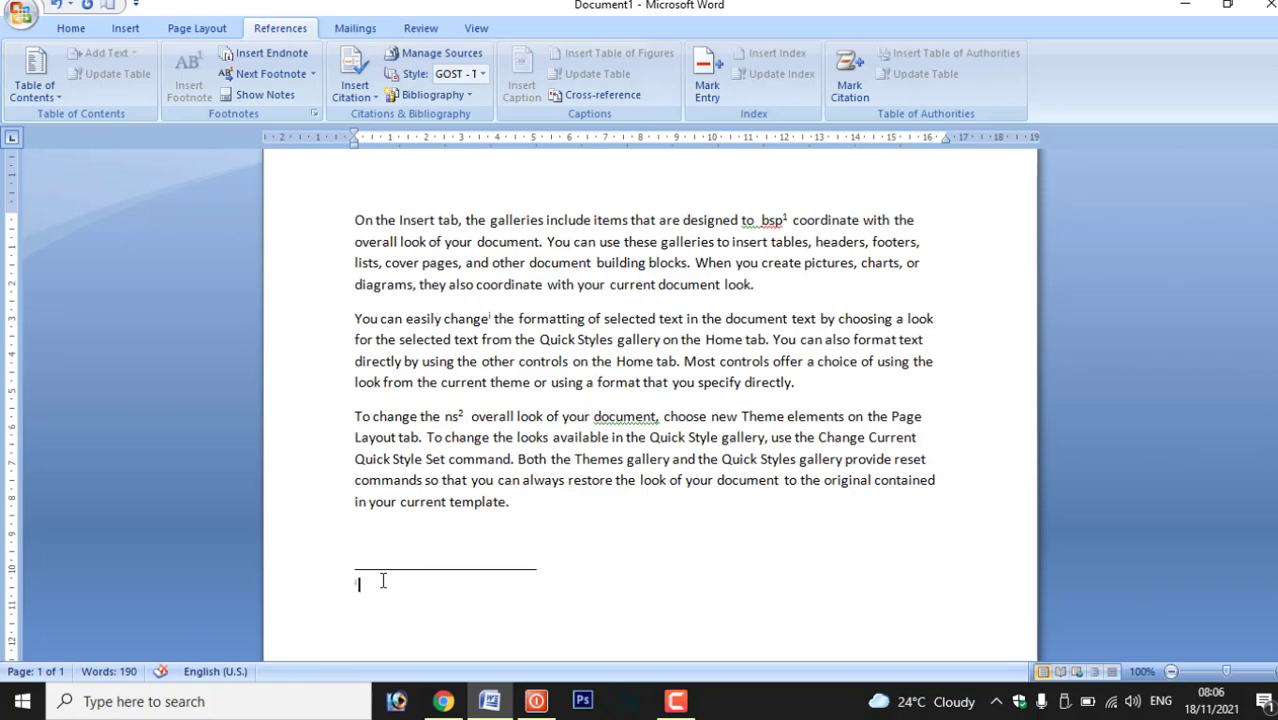
{"action": "type", "text": "baldana"}
- Go from the endnote mark on "change" to the next footnote reference in the text
{"action": "left_click", "coordinate": [489, 320]}
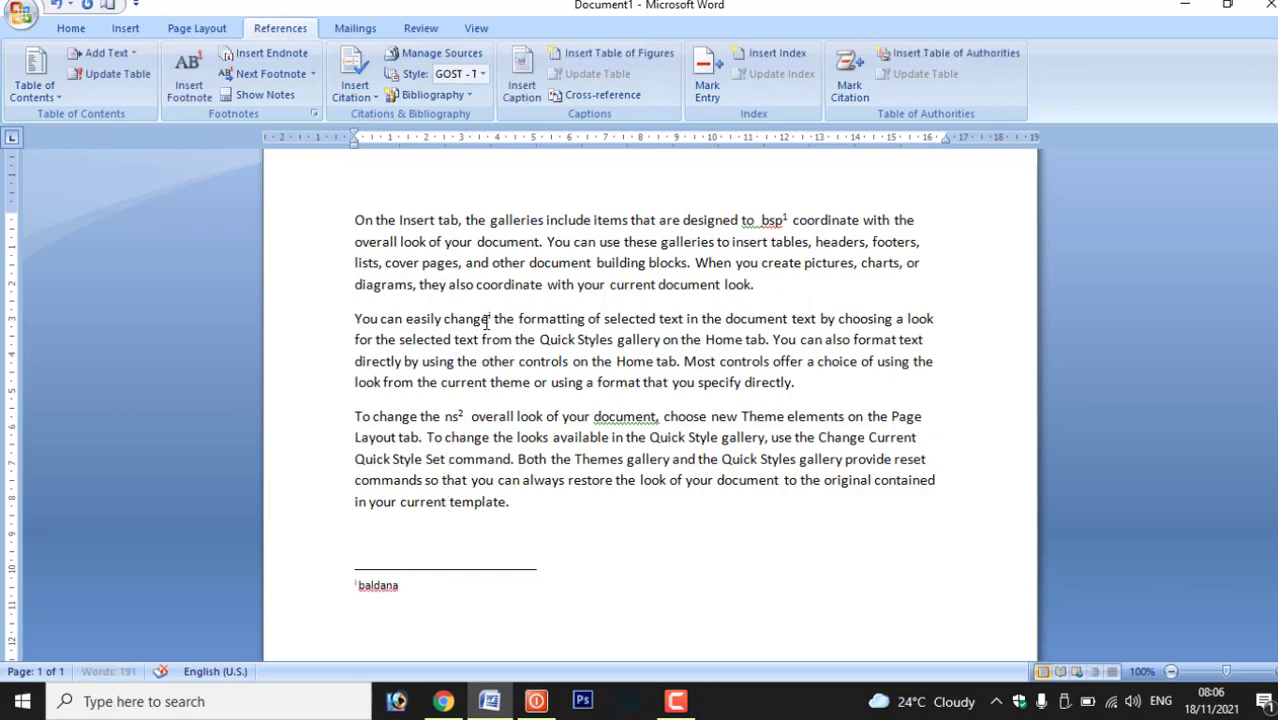
{"action": "scroll", "coordinate": [530, 295], "scroll_direction": "up", "scroll_amount": 1}
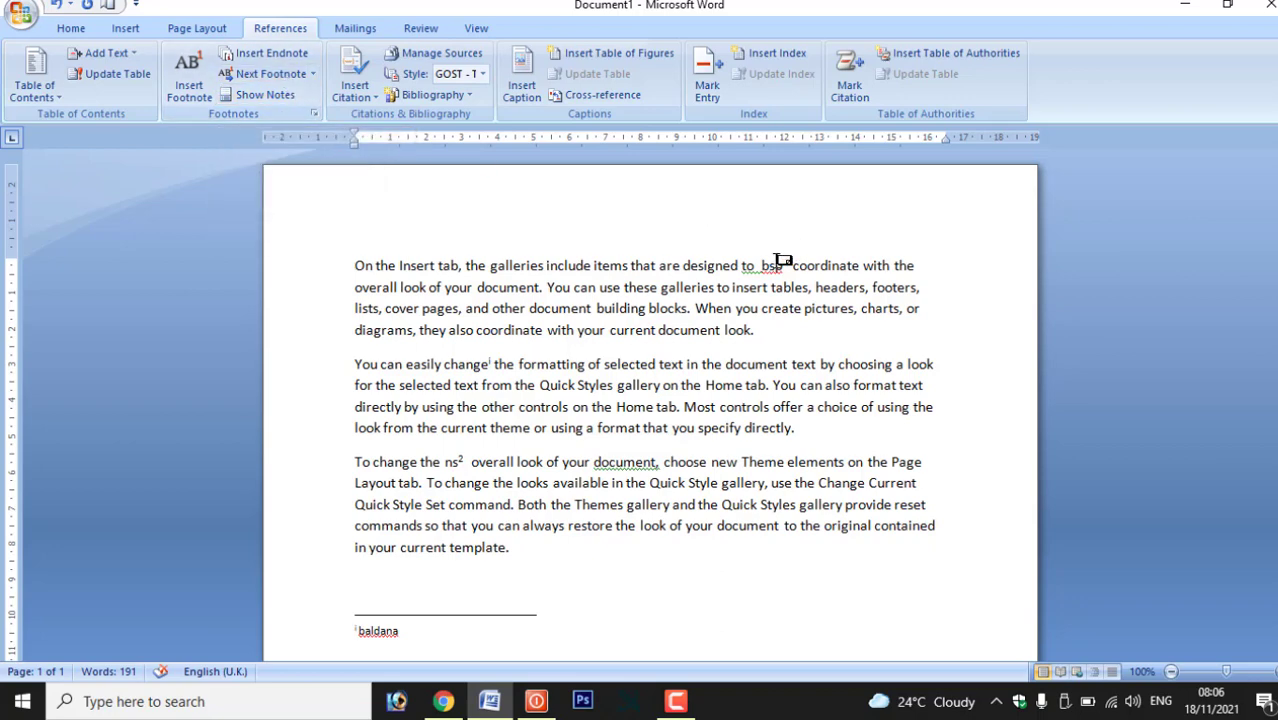
{"action": "left_click", "coordinate": [274, 80]}
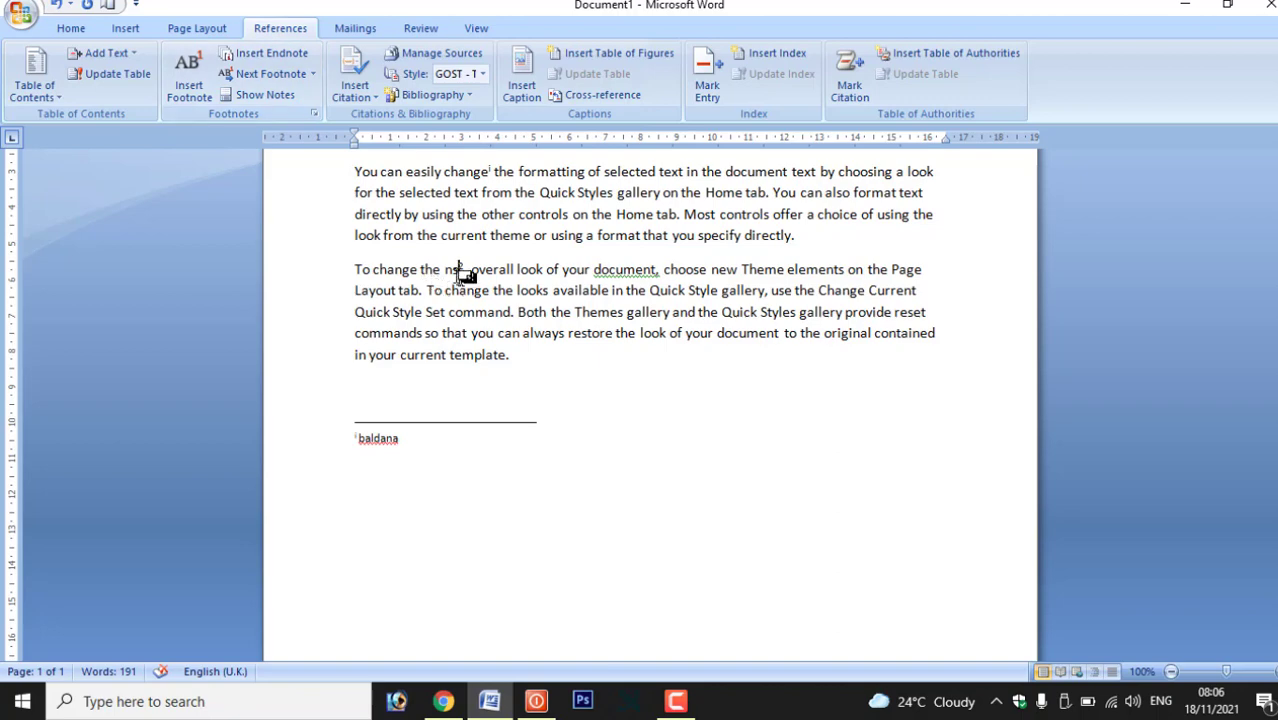
- Show the document's notes, choosing to view the footnote area
{"action": "left_click", "coordinate": [288, 101]}
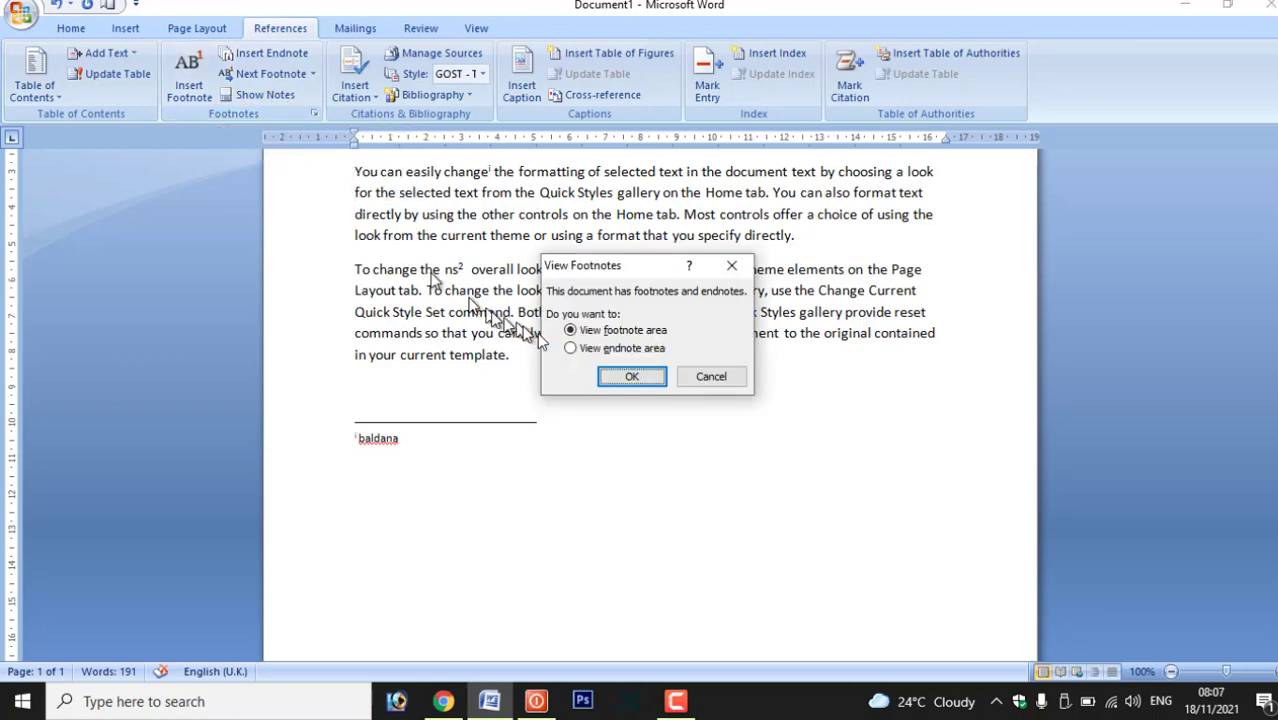
{"action": "left_click", "coordinate": [586, 348]}
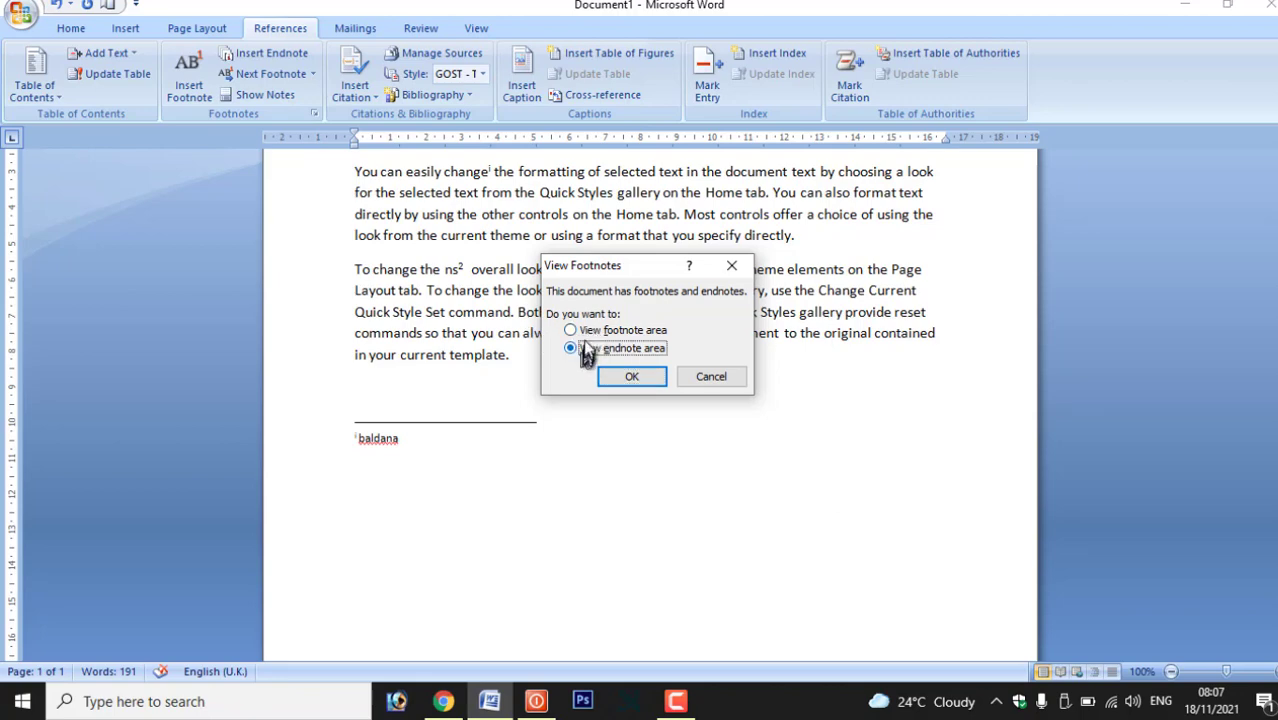
{"action": "left_click", "coordinate": [584, 330]}
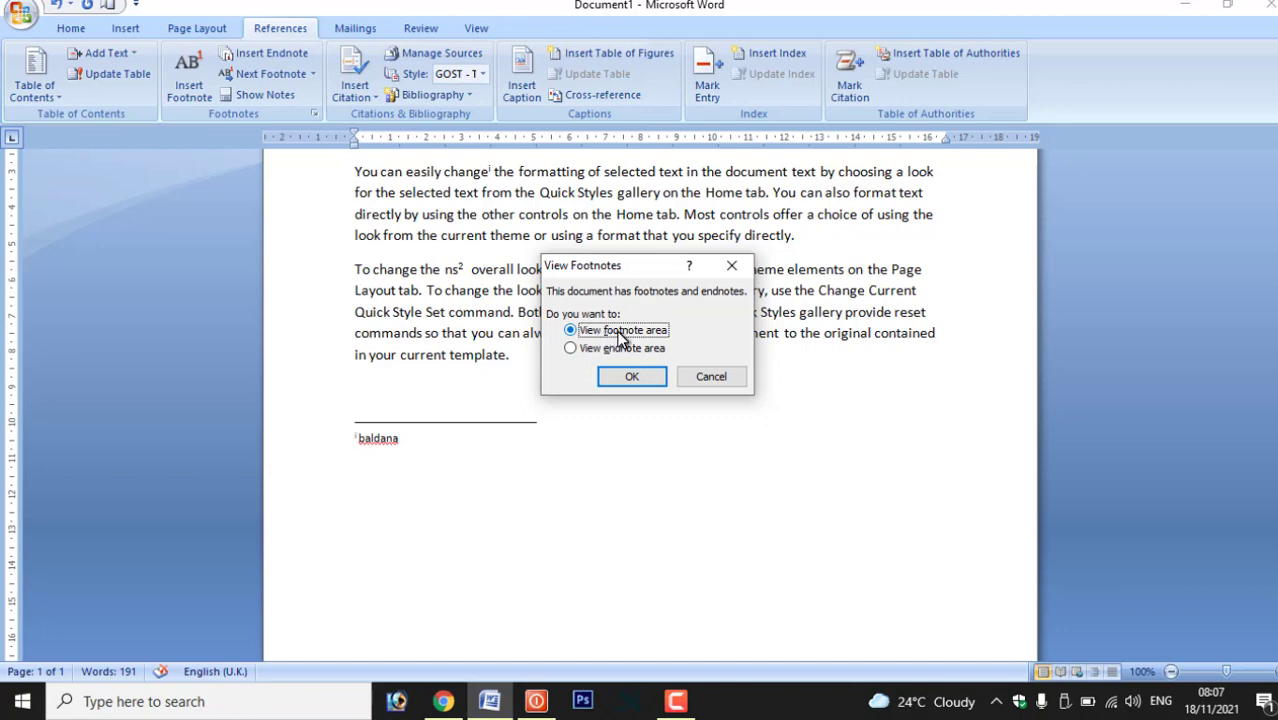
{"action": "left_click", "coordinate": [632, 377]}
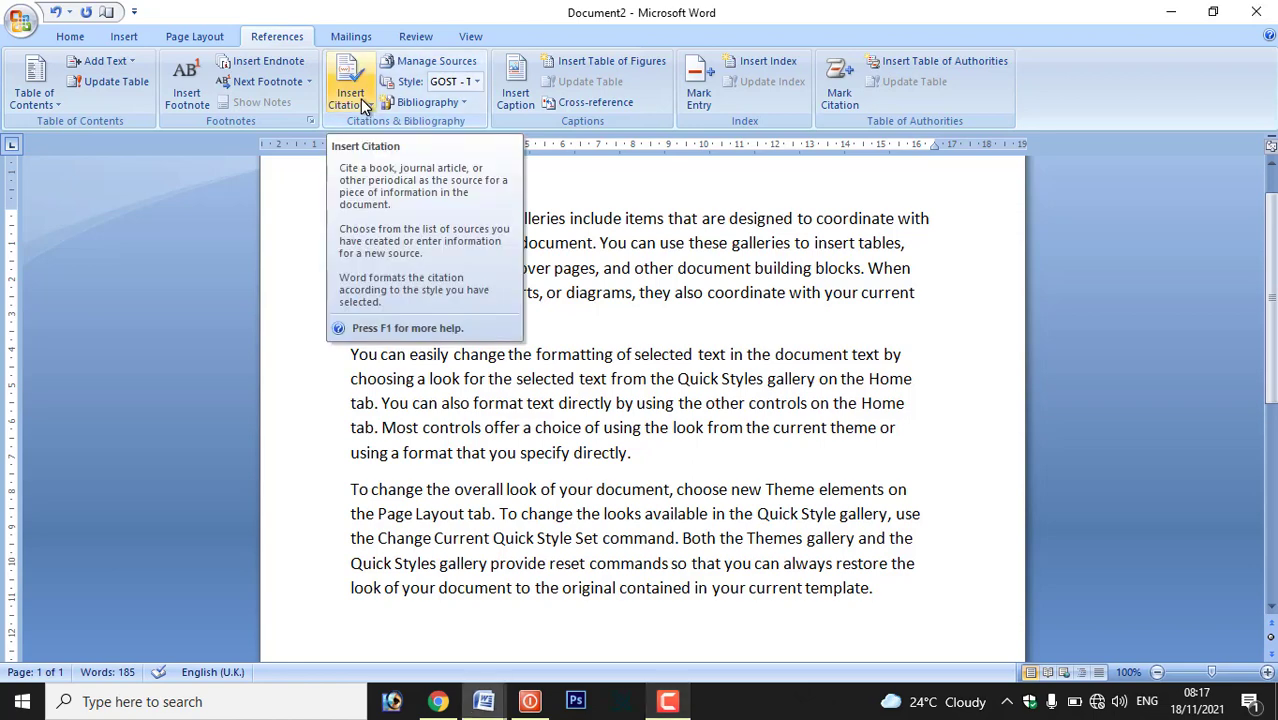
- Start a new citation source at the end of the document with Book as its type
{"action": "left_click", "coordinate": [366, 108]}
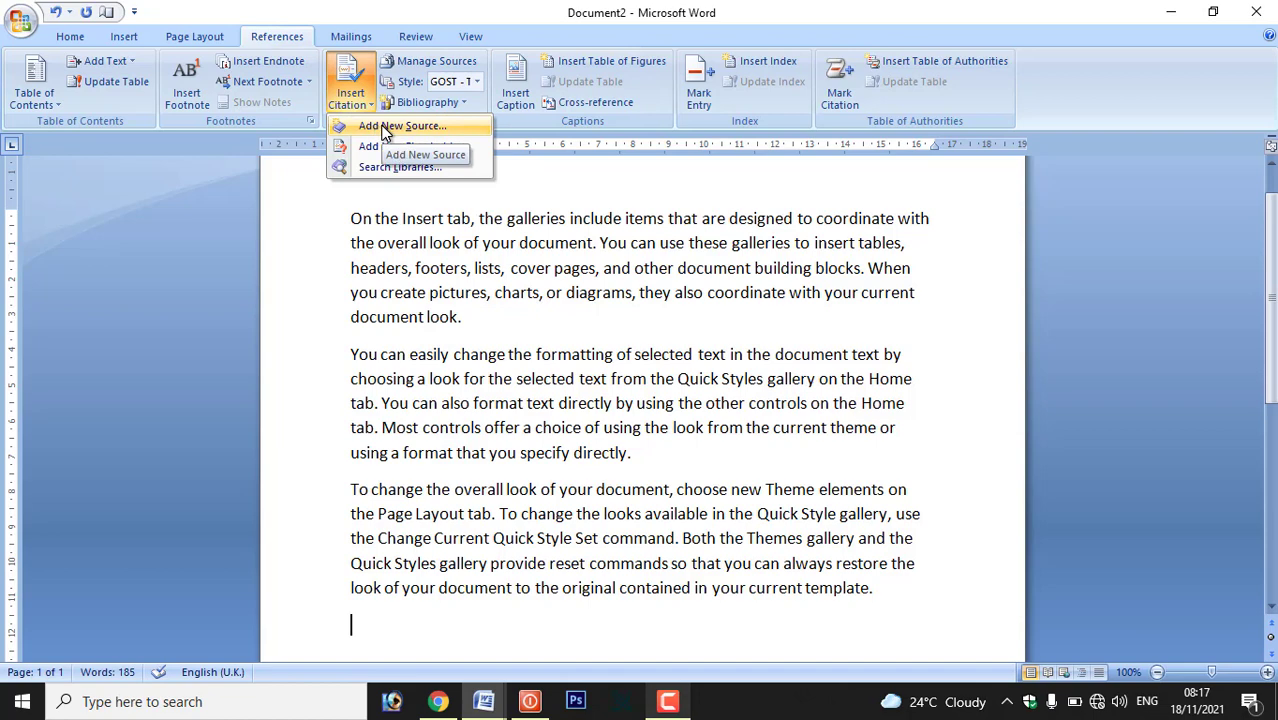
{"action": "left_click", "coordinate": [380, 127]}
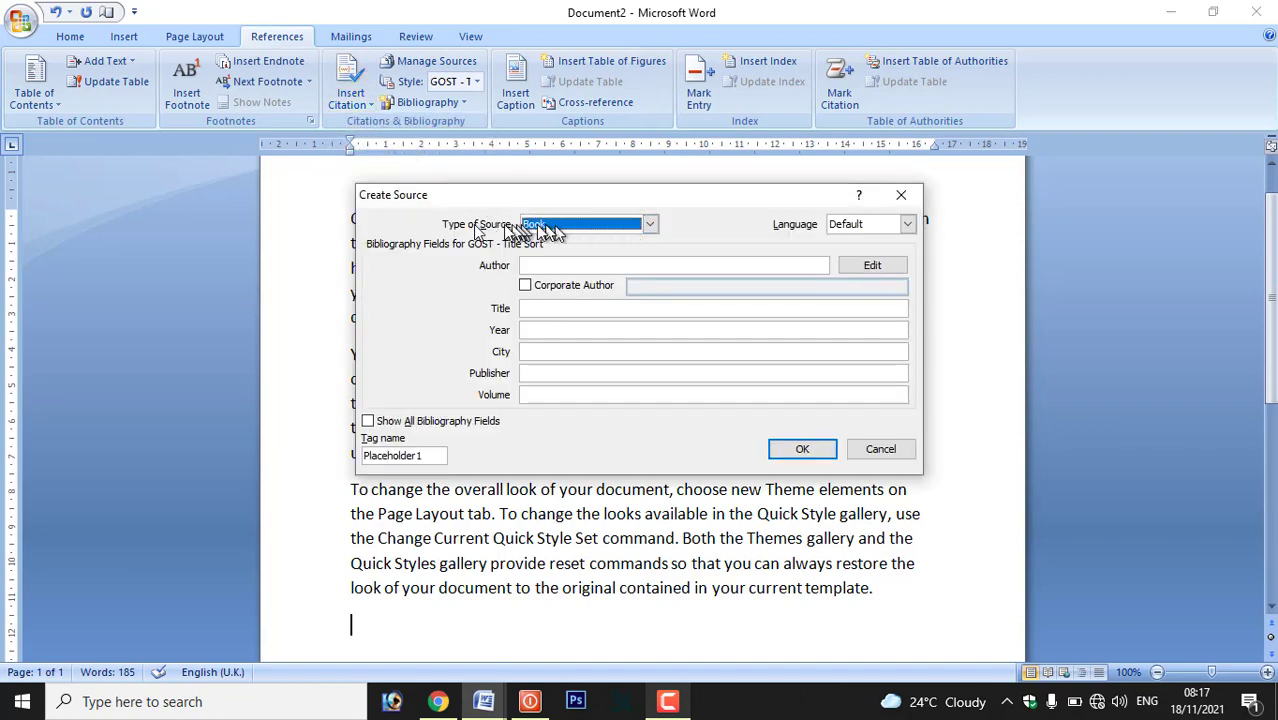
{"action": "left_click", "coordinate": [650, 224]}
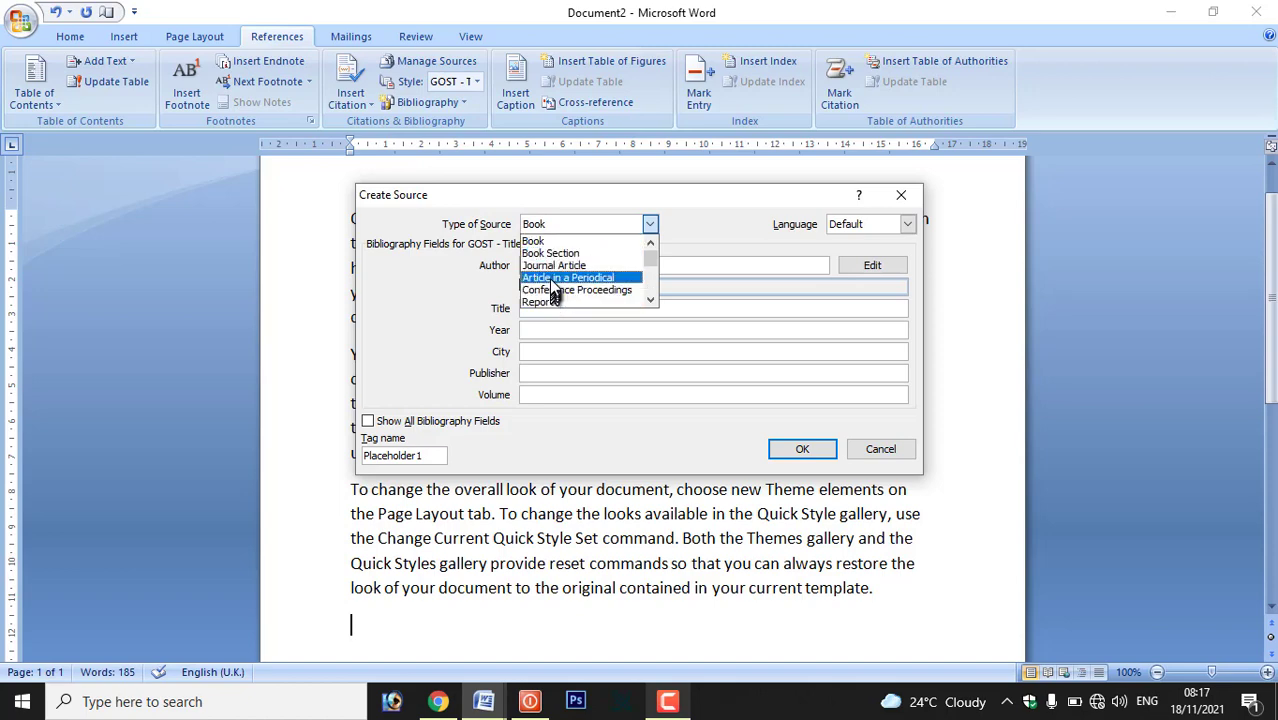
{"action": "left_click", "coordinate": [545, 244]}
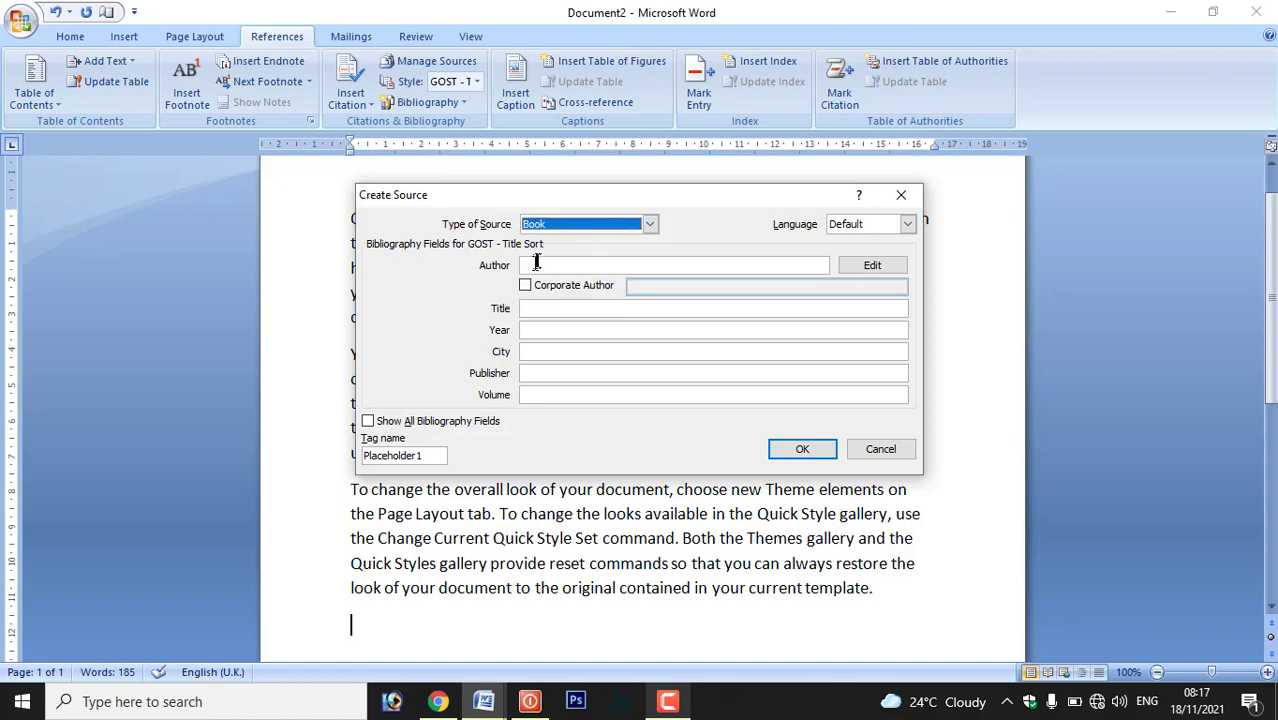
- Enter the author's name, the title "ms word" and the year 2021 for the new book source
{"action": "left_click", "coordinate": [548, 266]}
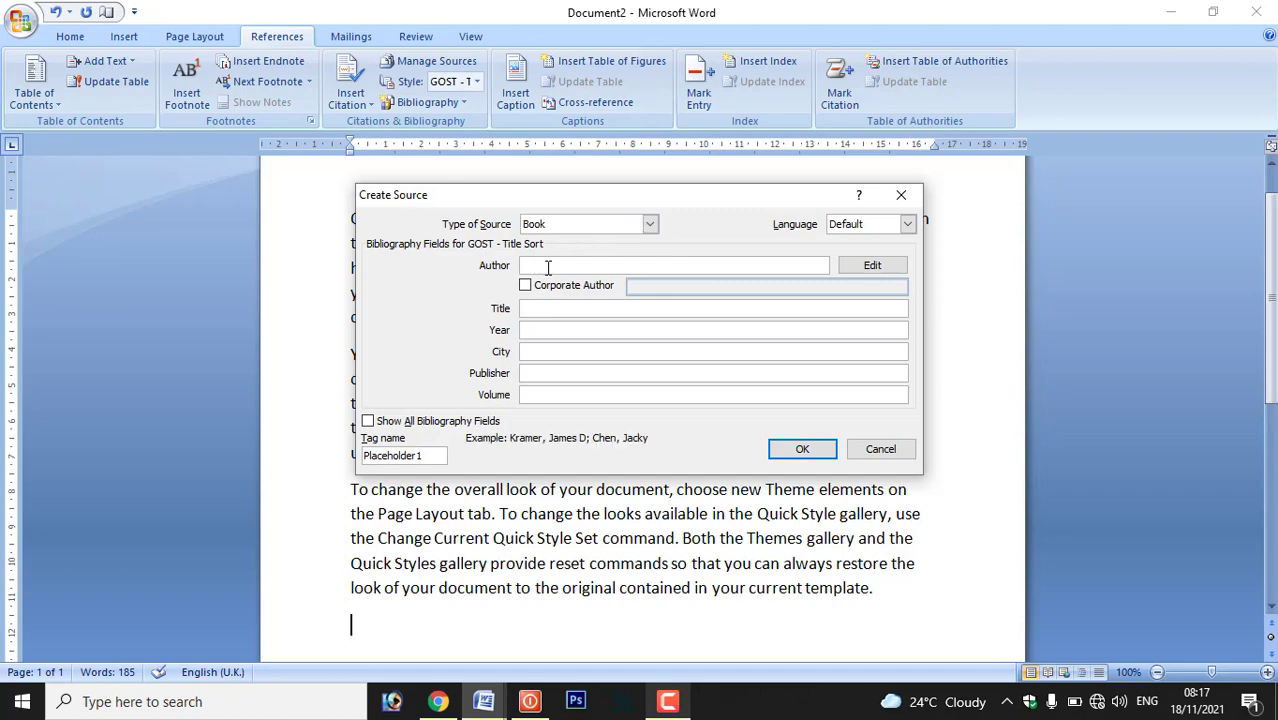
{"action": "type", "text": "education pushpraj"}
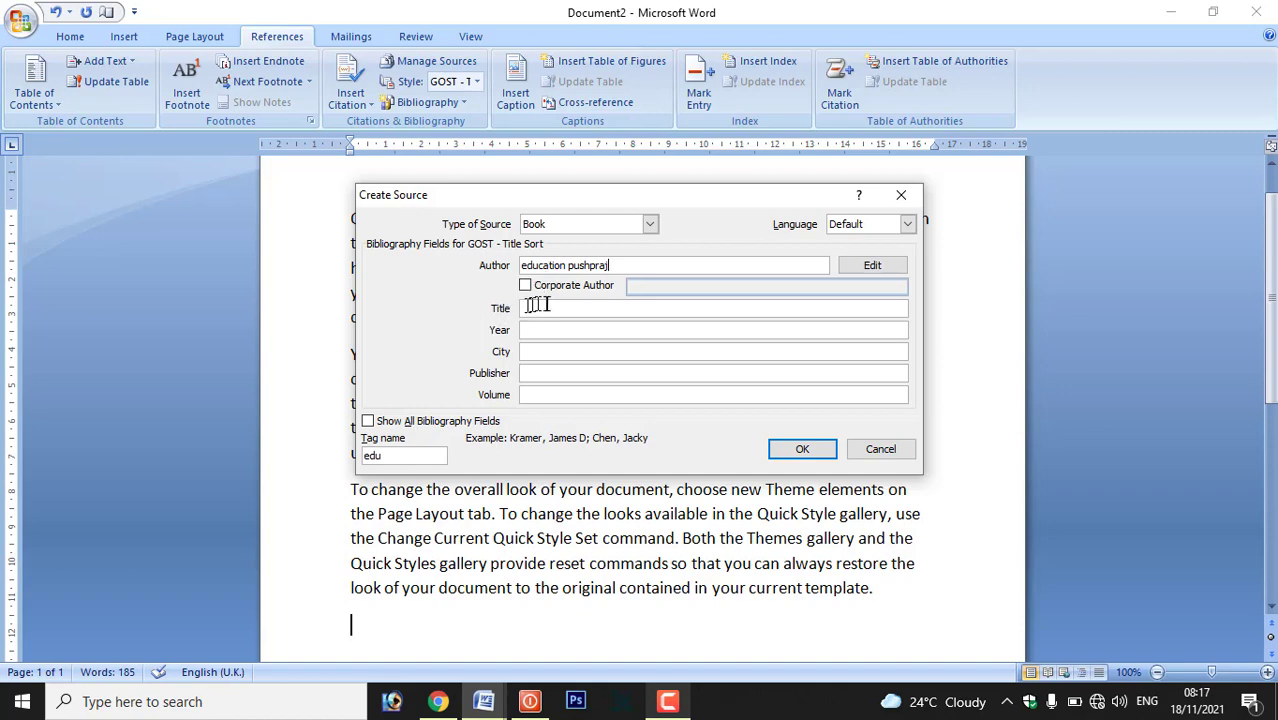
{"action": "left_click", "coordinate": [550, 309]}
{"action": "type", "text": "ms word"}
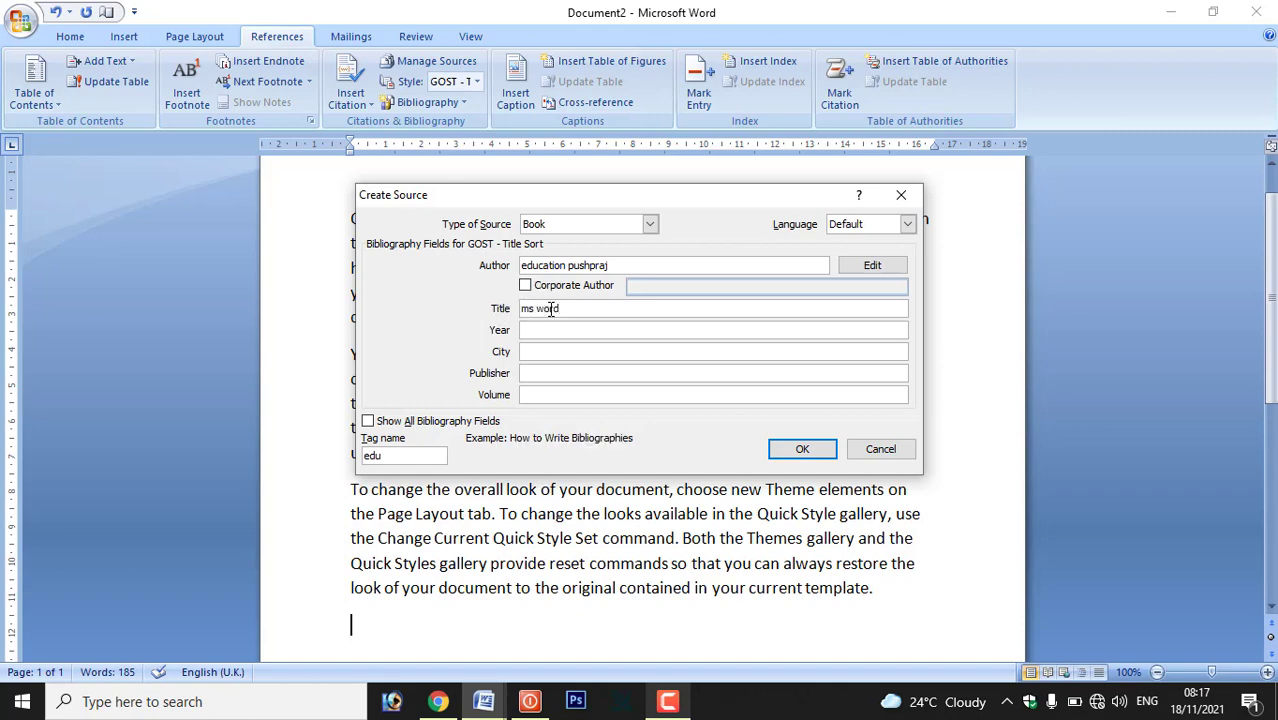
{"action": "left_click", "coordinate": [555, 330]}
{"action": "type", "text": "2021"}
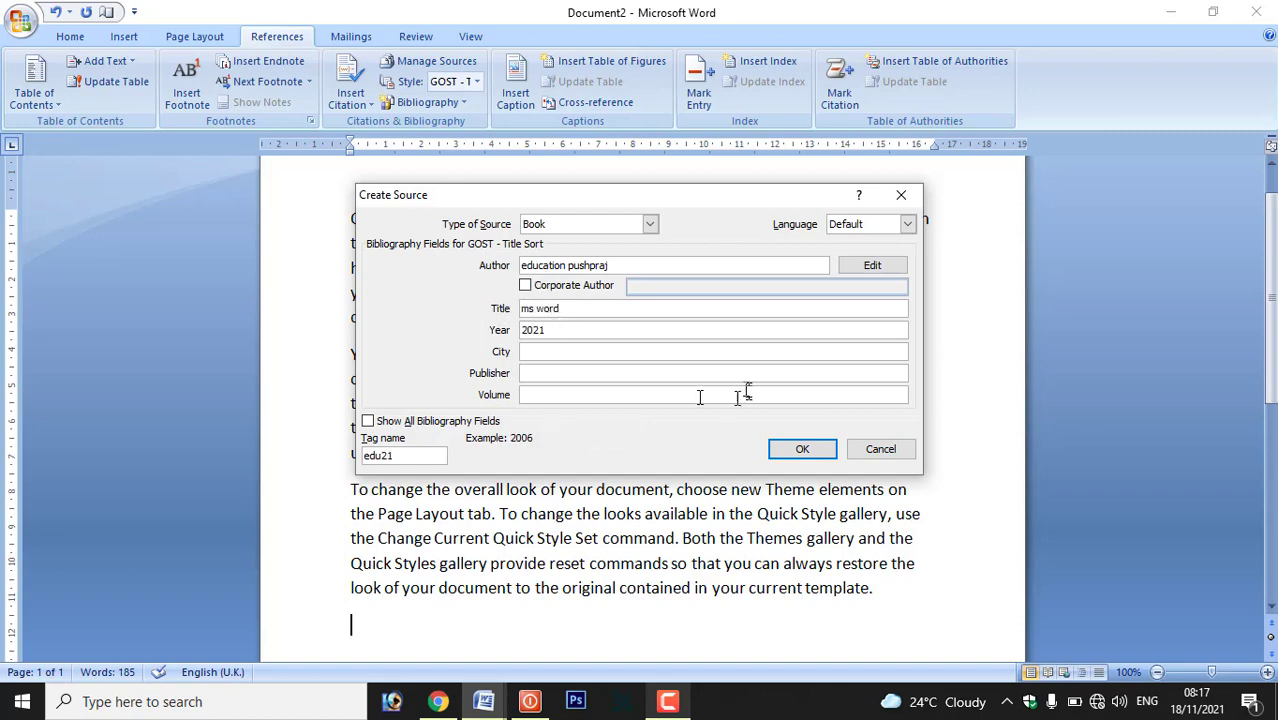
- Complete the source with city "pathaira", the publisher's name and volume 1, and show all bibliography fields
{"action": "left_click", "coordinate": [579, 351]}
{"action": "type", "text": "pathaira"}
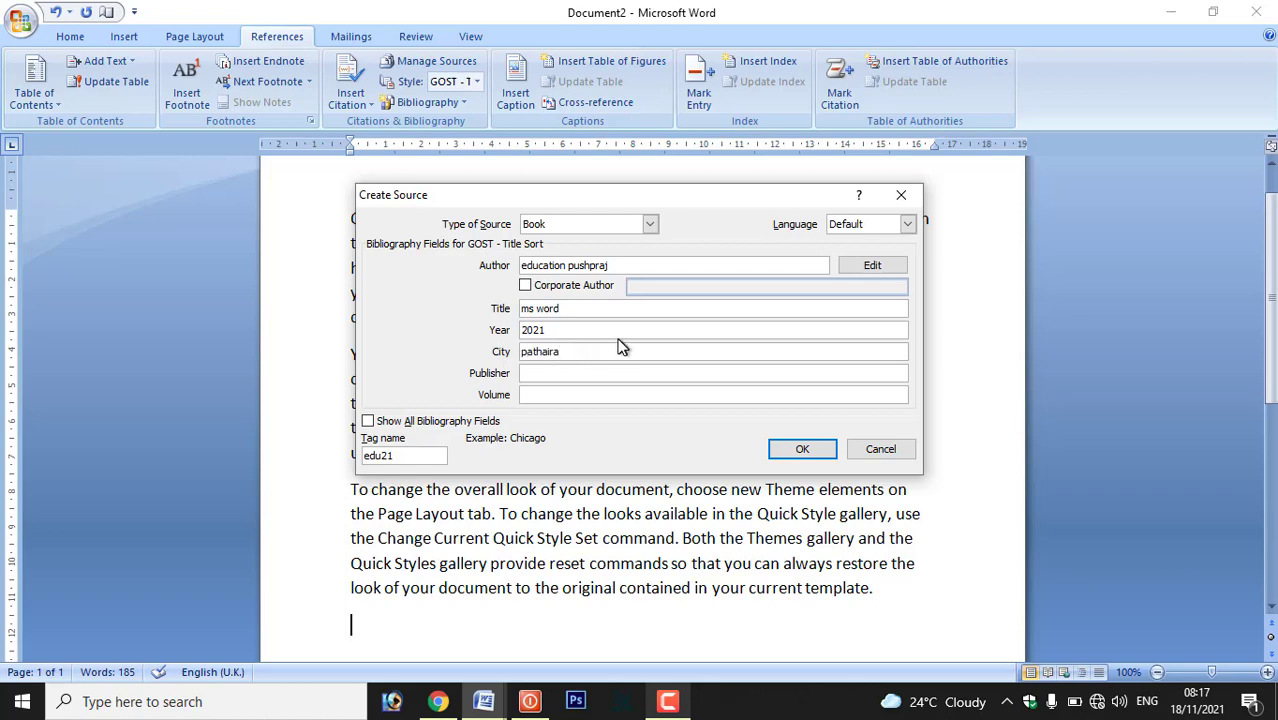
{"action": "left_click", "coordinate": [569, 372]}
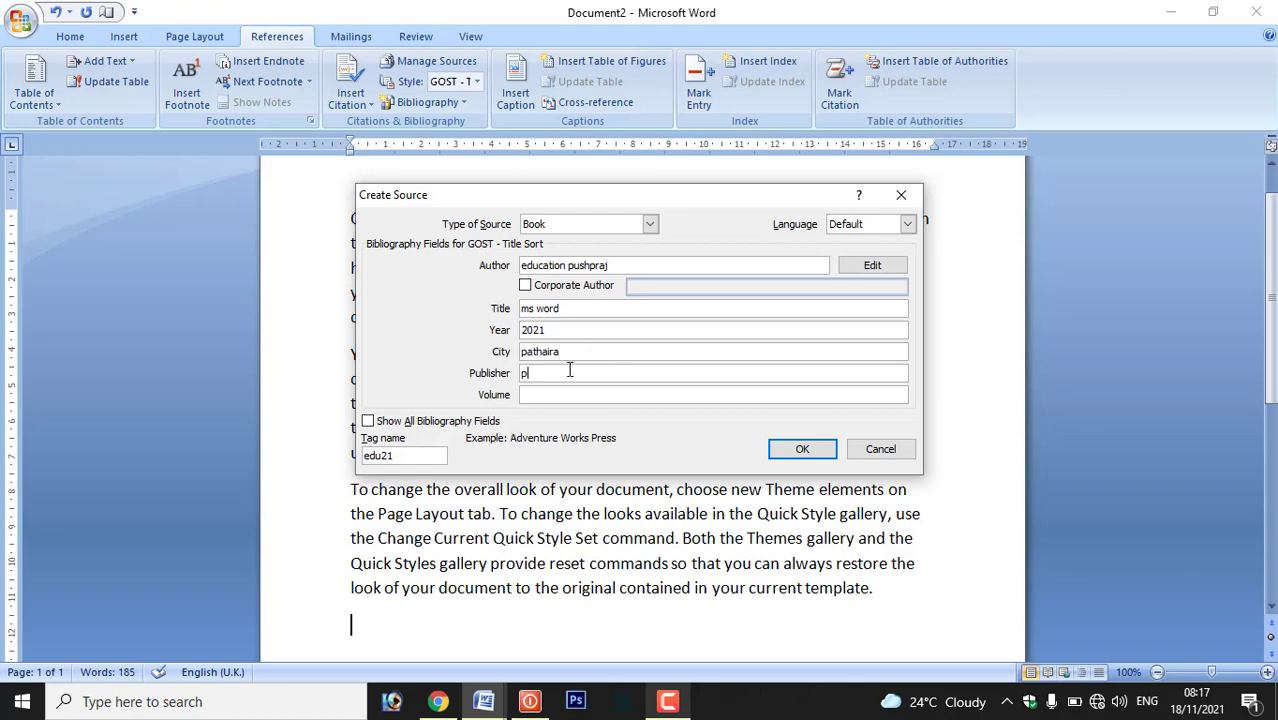
{"action": "type", "text": "pushpraj sahu"}
{"action": "left_click", "coordinate": [567, 392]}
{"action": "type", "text": "1"}
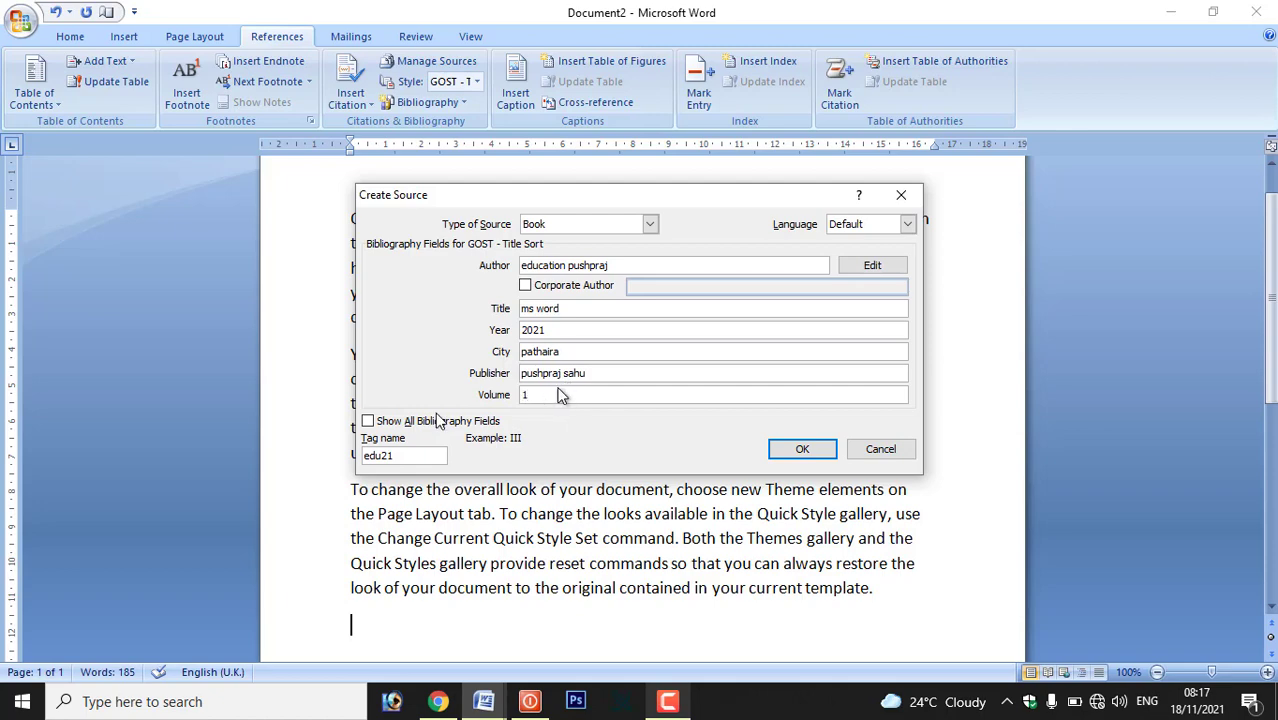
{"action": "left_click", "coordinate": [368, 422]}
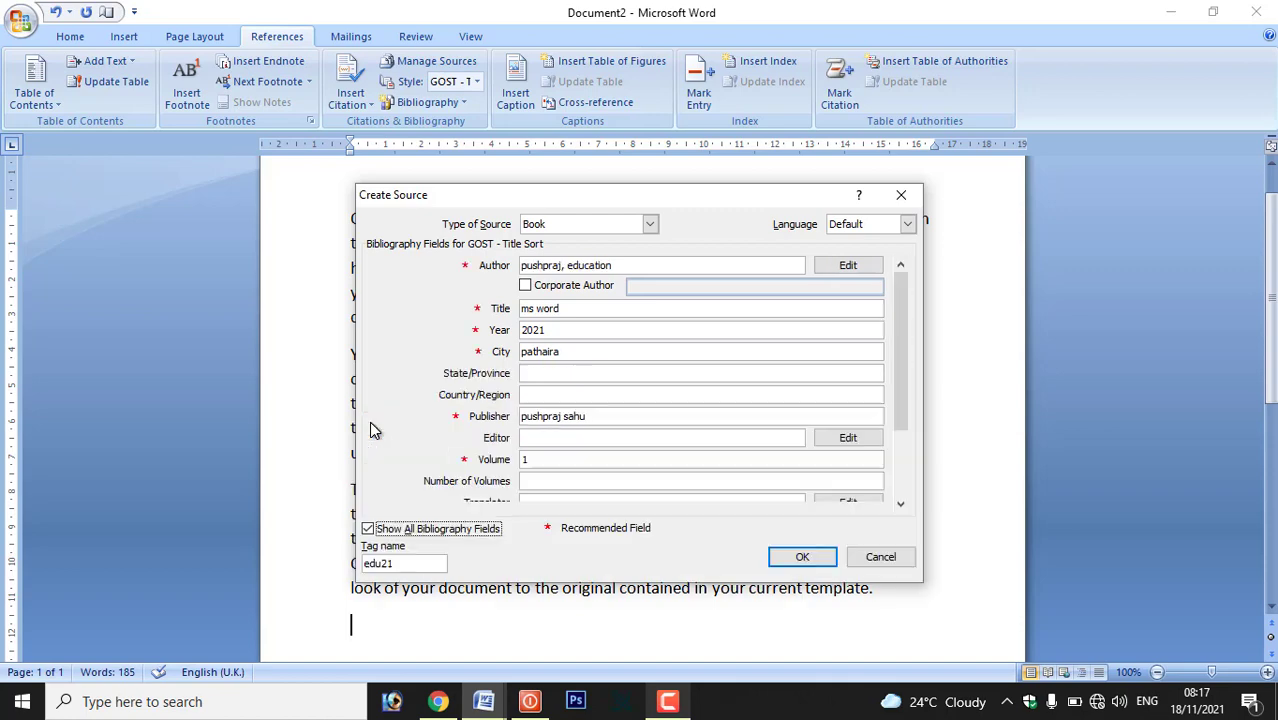
- Add the editor's name and 10 as the number of volumes to the book source, and insert its citation
{"action": "left_click", "coordinate": [546, 437]}
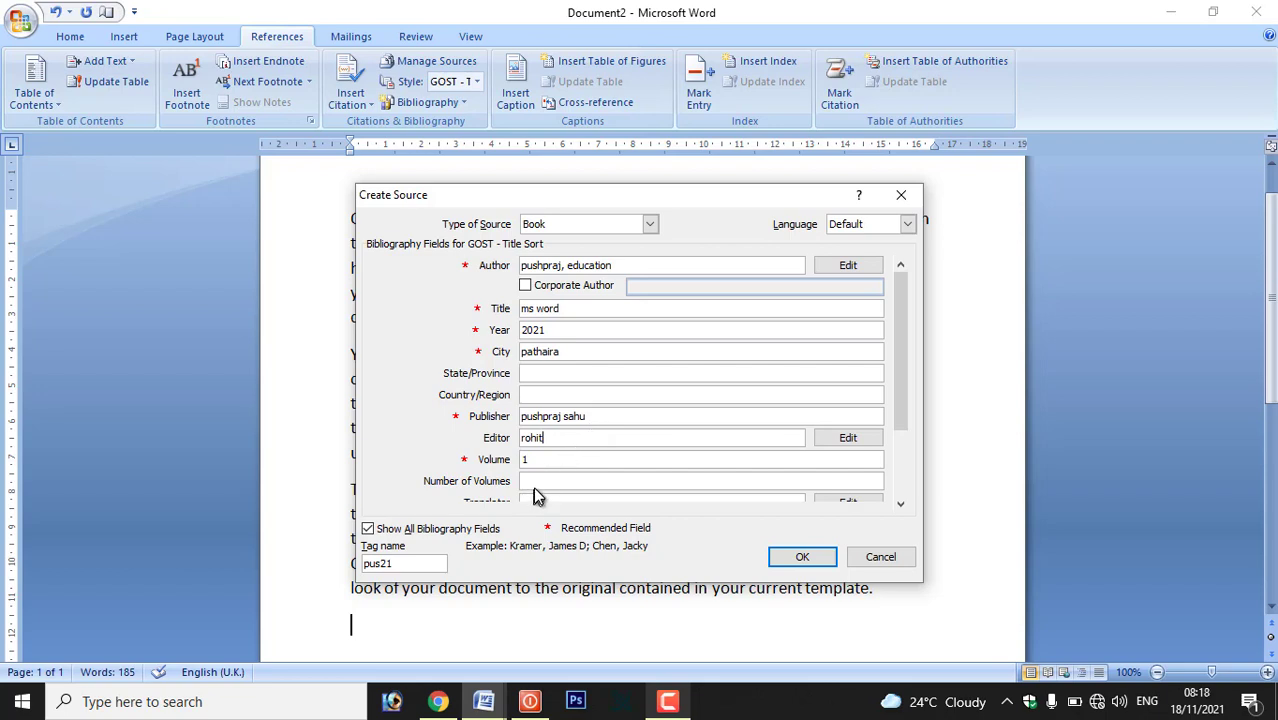
{"action": "left_click", "coordinate": [537, 481]}
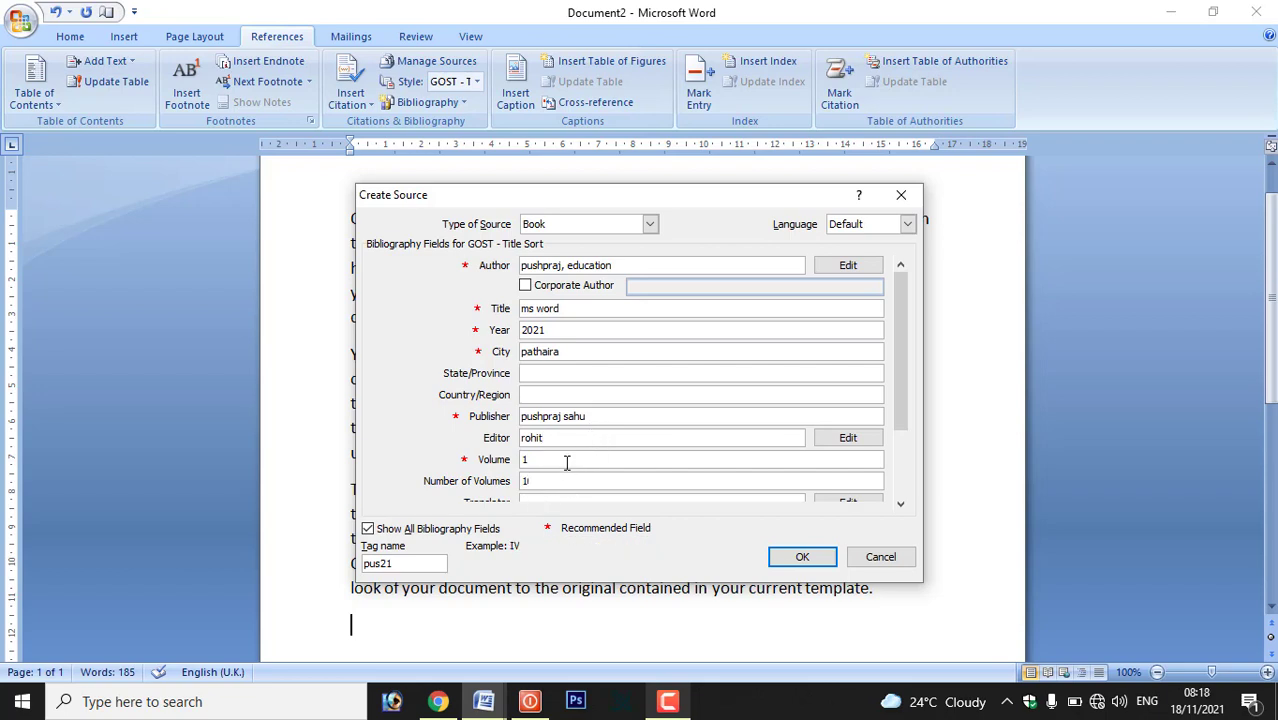
{"action": "left_click", "coordinate": [900, 504]}
{"action": "left_click", "coordinate": [900, 504]}
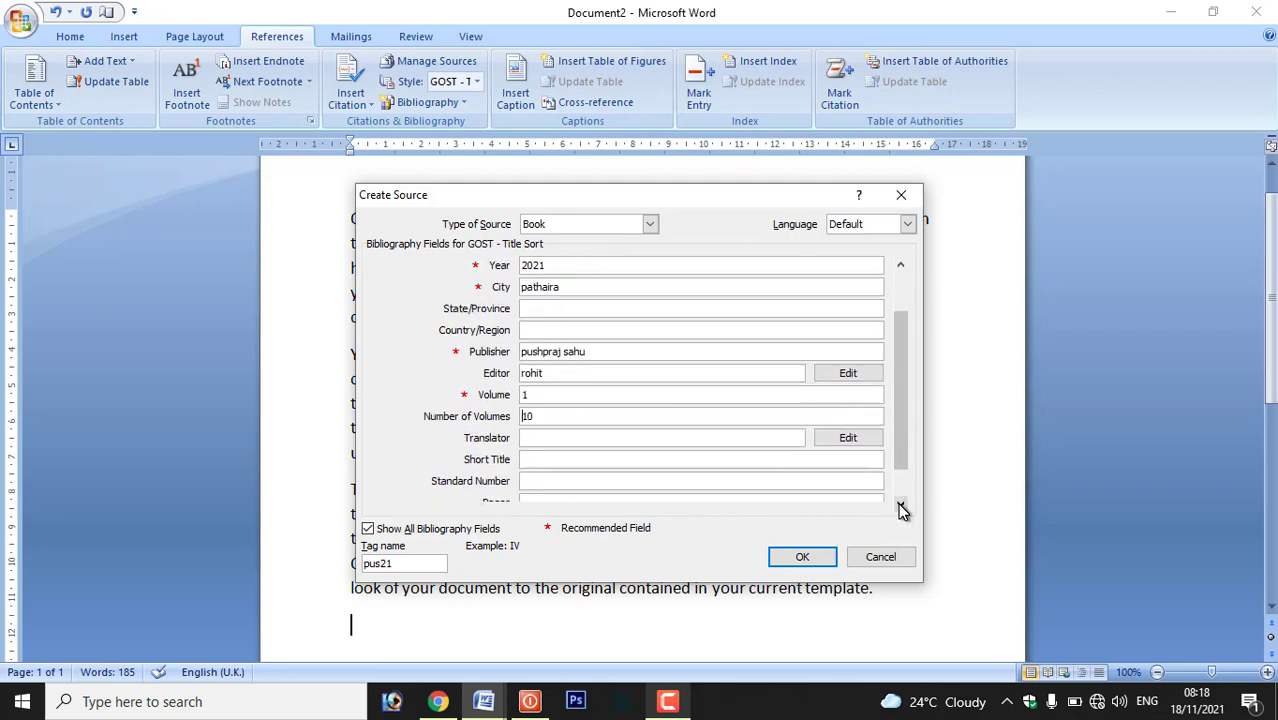
{"action": "left_click", "coordinate": [900, 504]}
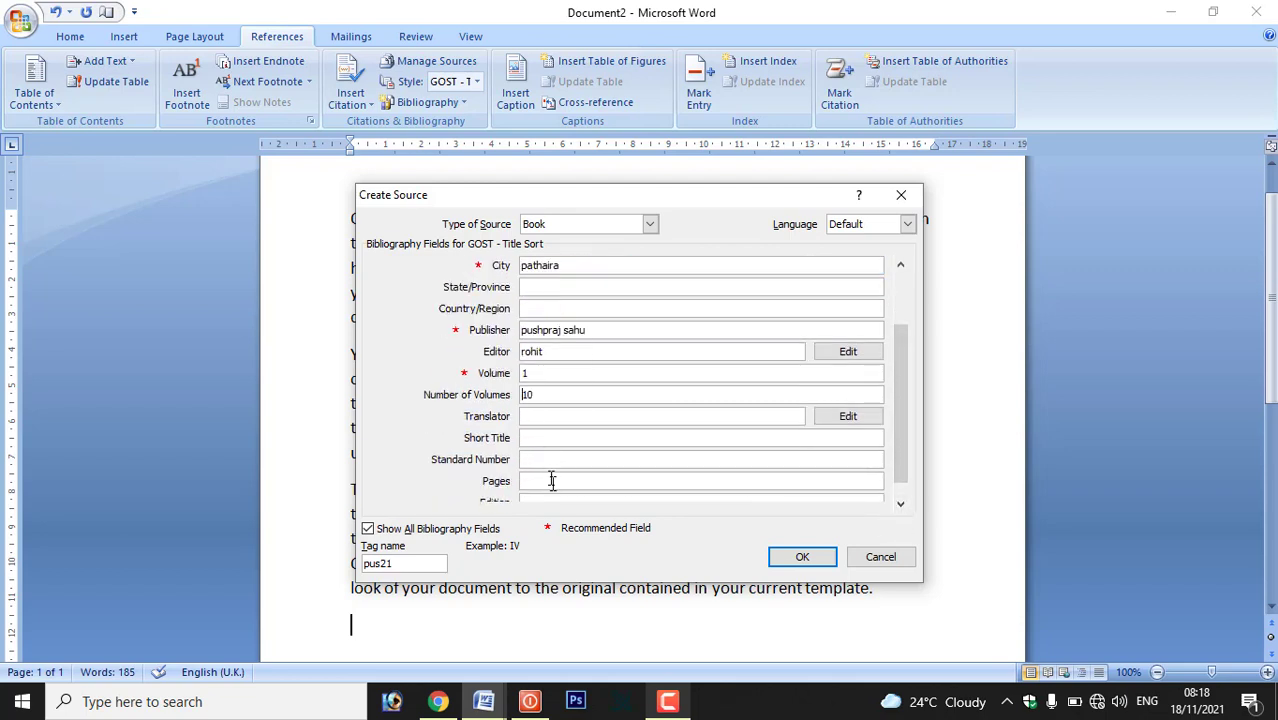
{"action": "left_click", "coordinate": [552, 482]}
{"action": "left_click", "coordinate": [900, 504]}
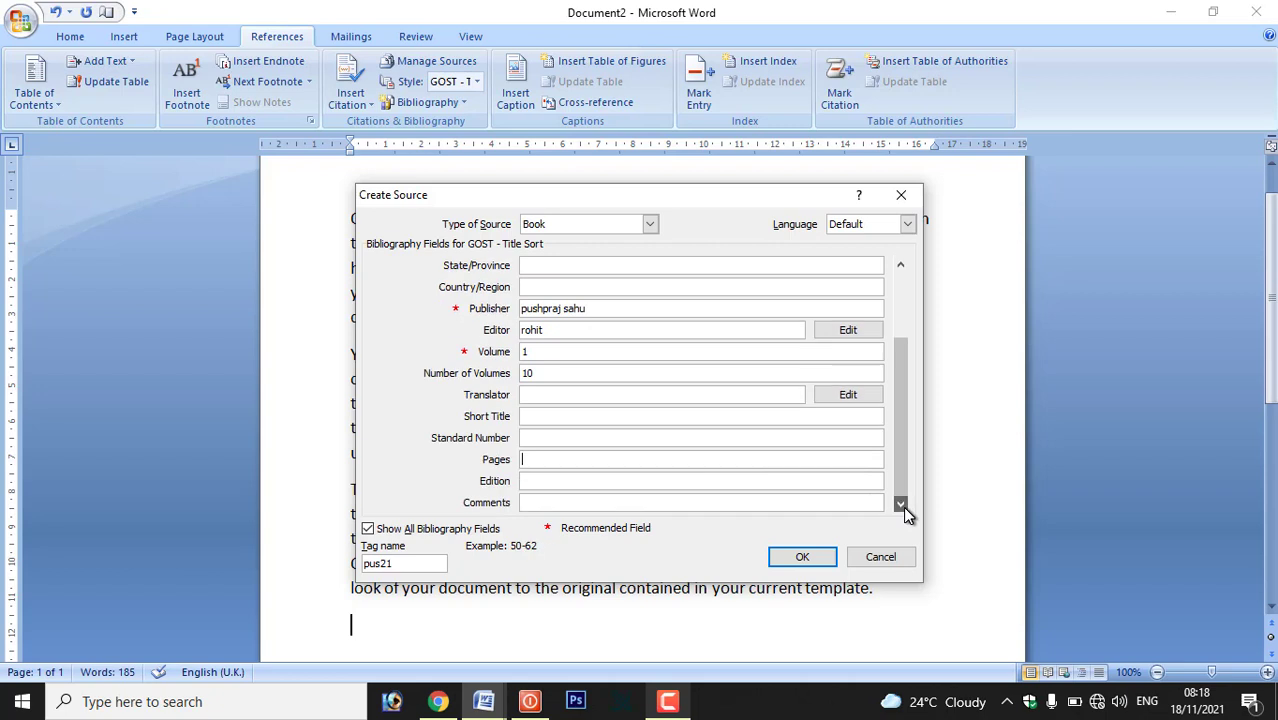
{"action": "left_click", "coordinate": [552, 503]}
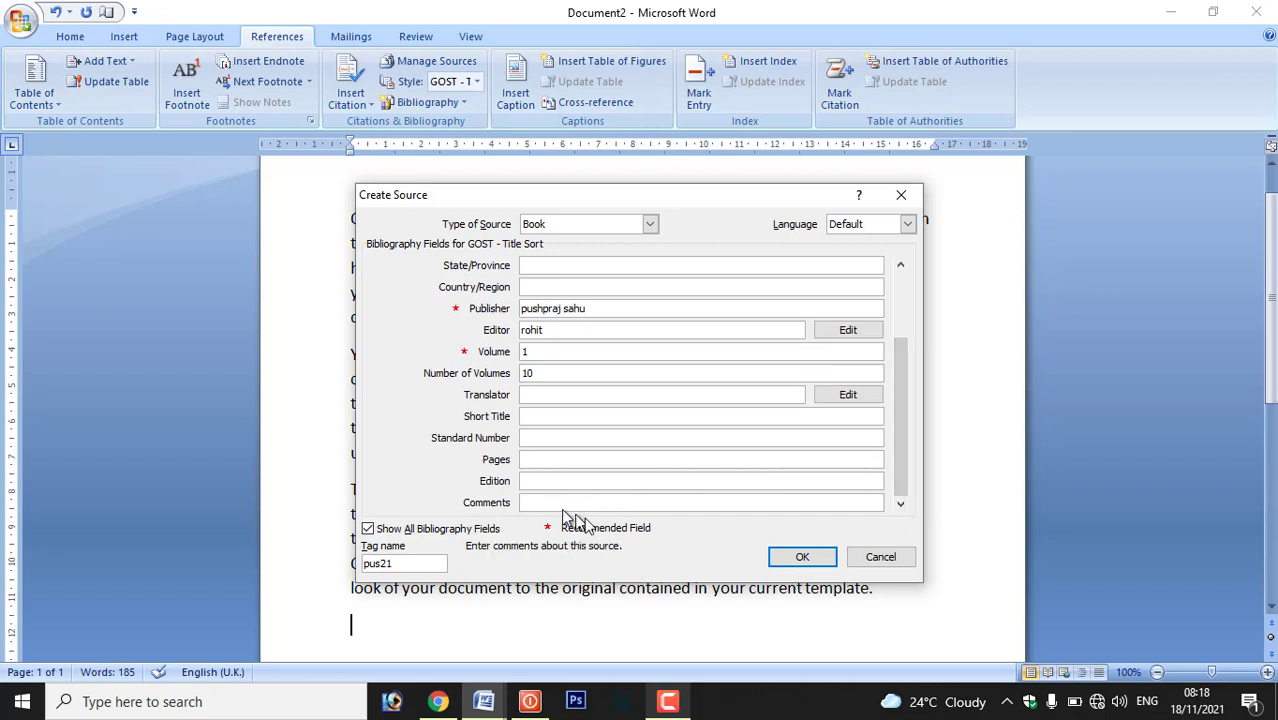
{"action": "left_click", "coordinate": [796, 557]}
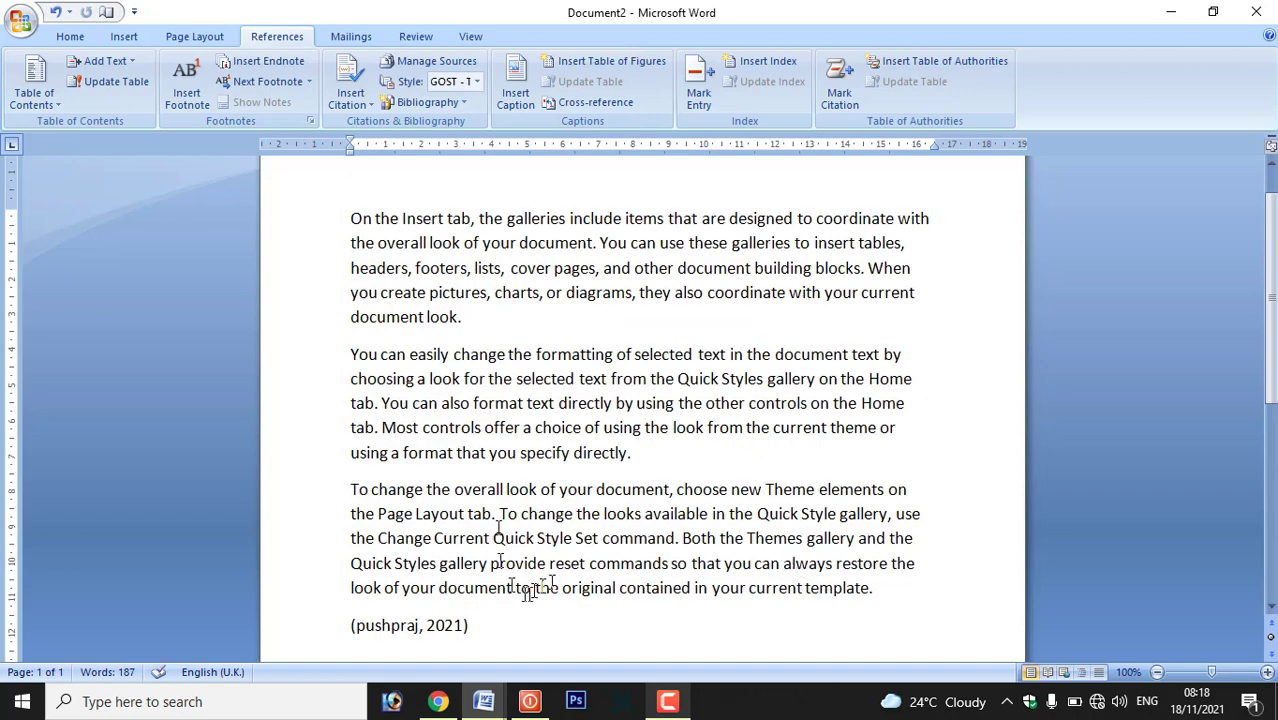
- Insert three blank lines above the document's first paragraph
{"action": "scroll", "coordinate": [525, 560], "scroll_direction": "down", "scroll_amount": 3}
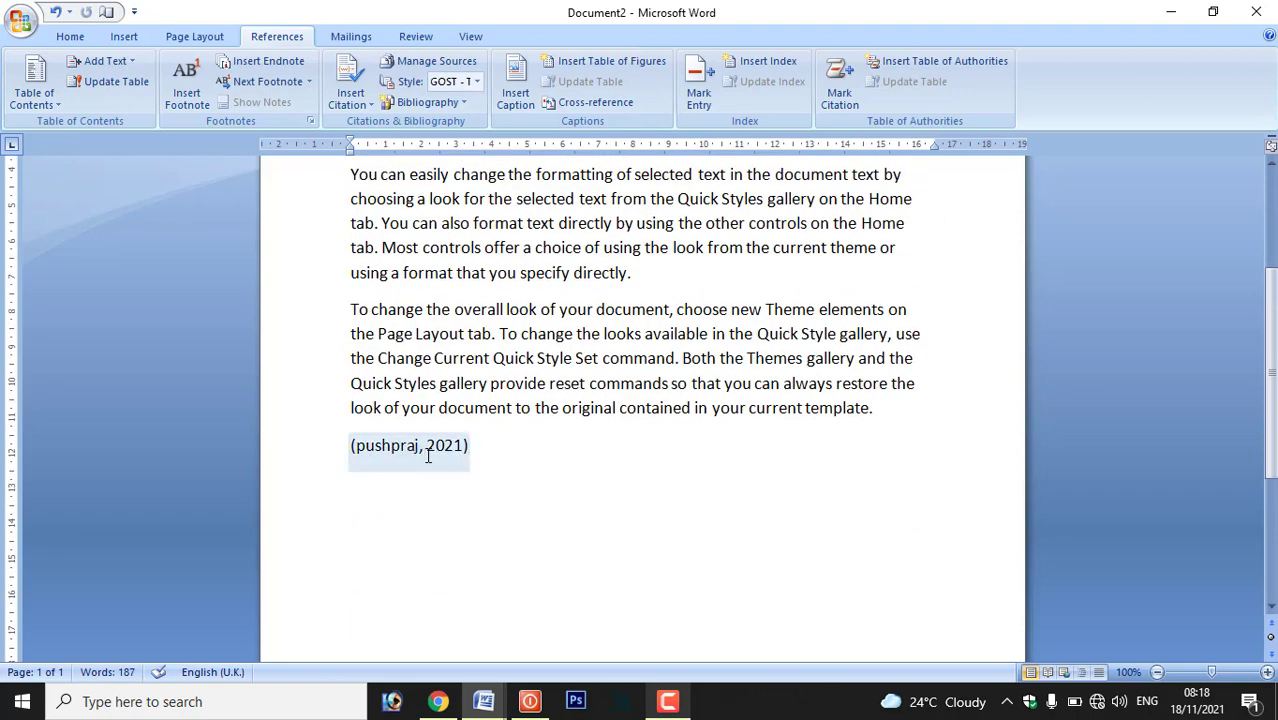
{"action": "scroll", "coordinate": [560, 434], "scroll_direction": "up", "scroll_amount": 4}
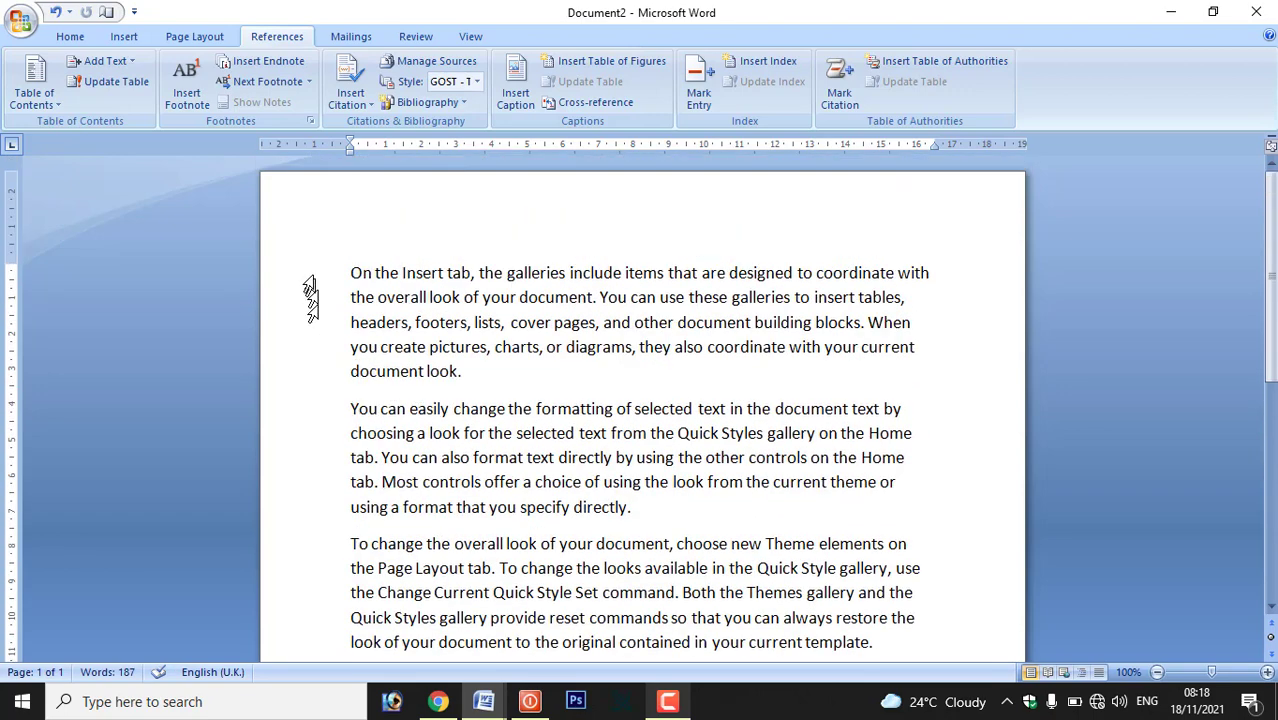
{"action": "left_click", "coordinate": [349, 272]}
{"action": "key", "text": "Return"}
{"action": "key", "text": "Return"}
{"action": "key", "text": "Return"}
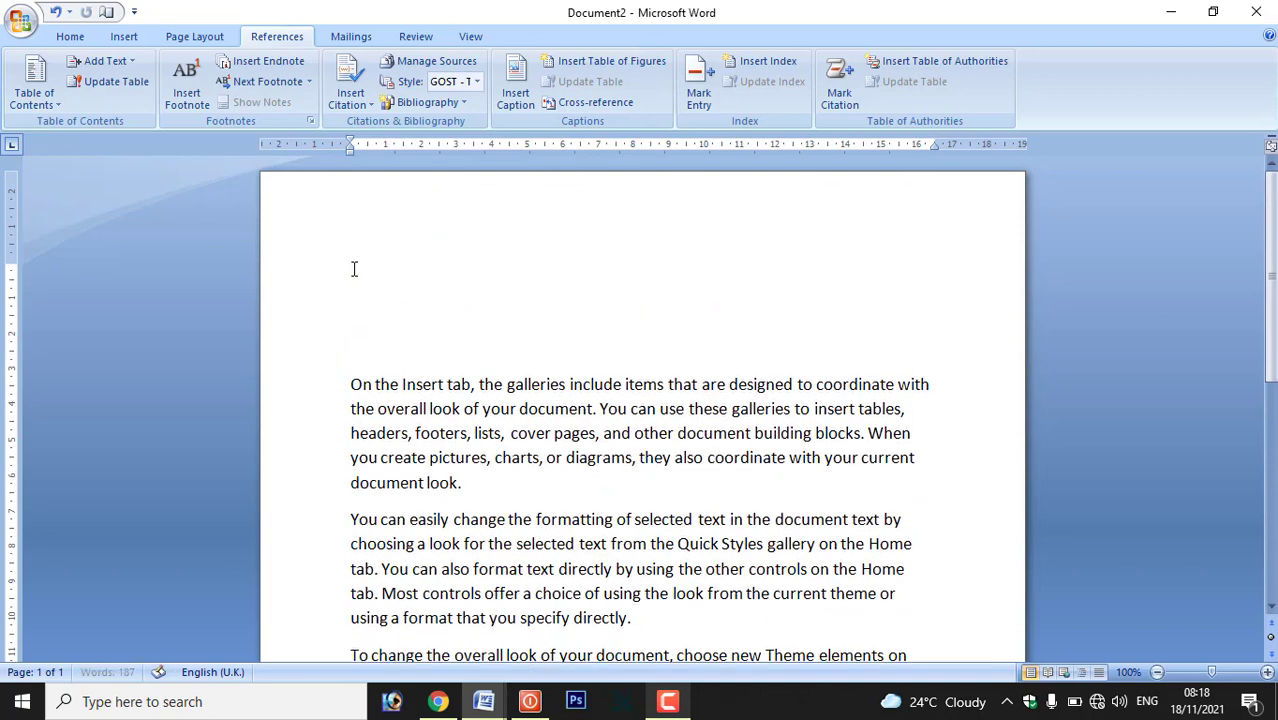
- Insert the built-in Bibliography on the second blank line above the text
{"action": "left_click", "coordinate": [352, 310]}
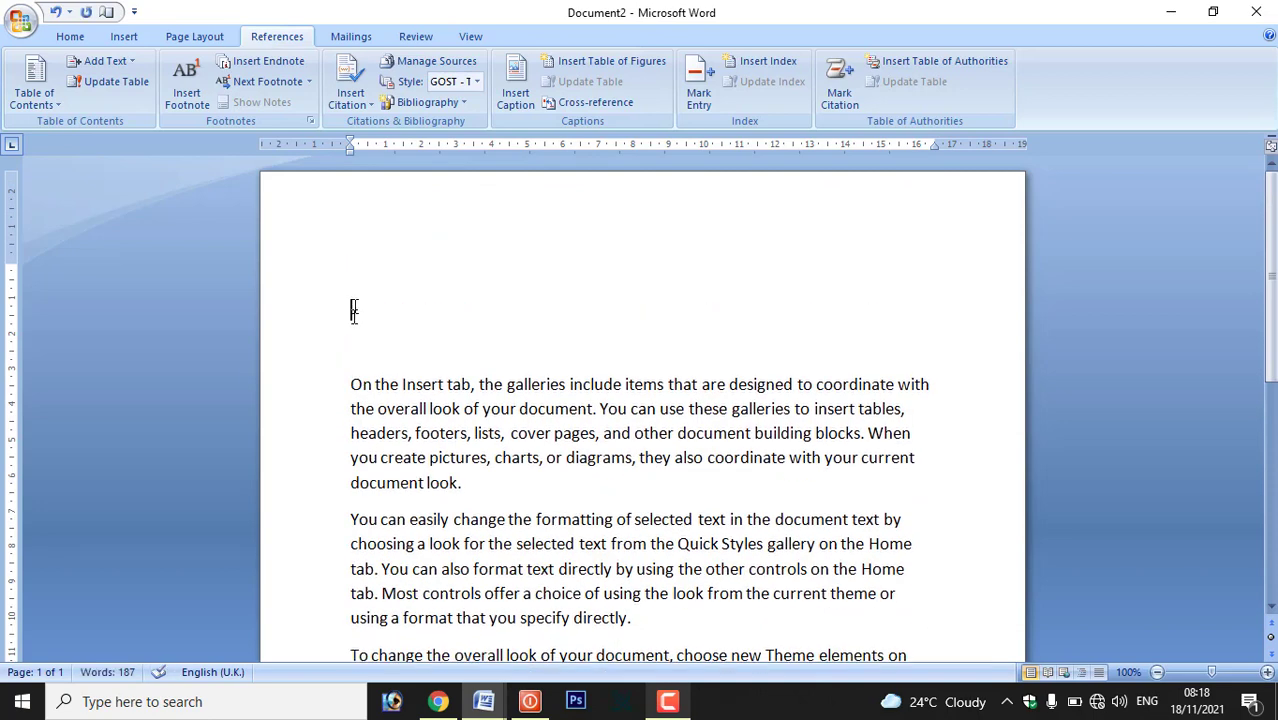
{"action": "left_click", "coordinate": [461, 106]}
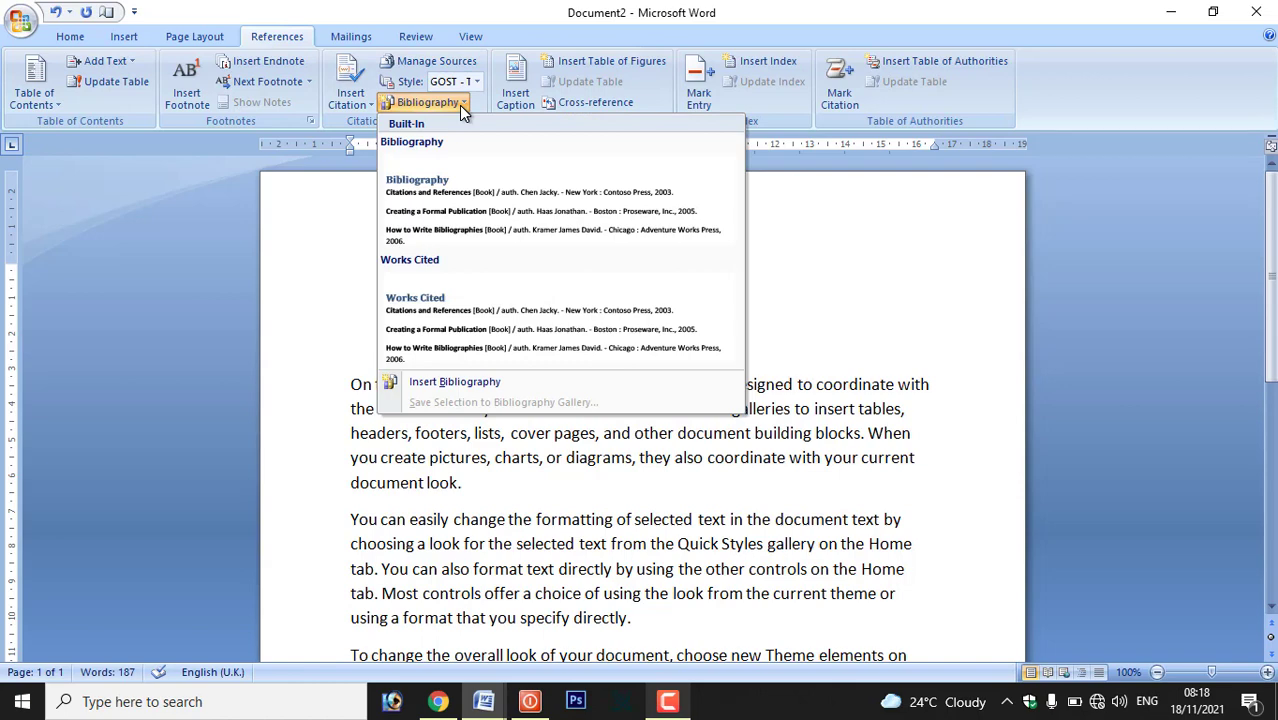
{"action": "left_click", "coordinate": [470, 191]}
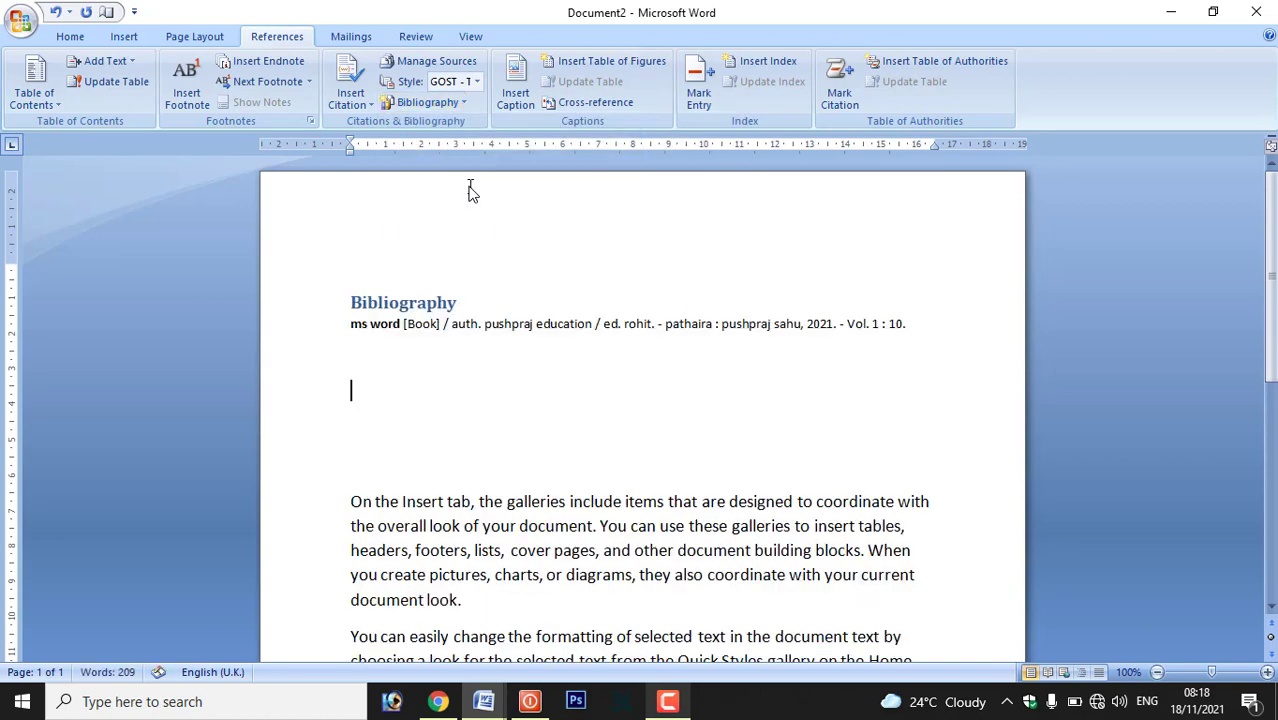
- Try Chicago as the bibliography's citation style and settle on ISO 690 - Numerical Reference
{"action": "left_click", "coordinate": [496, 328]}
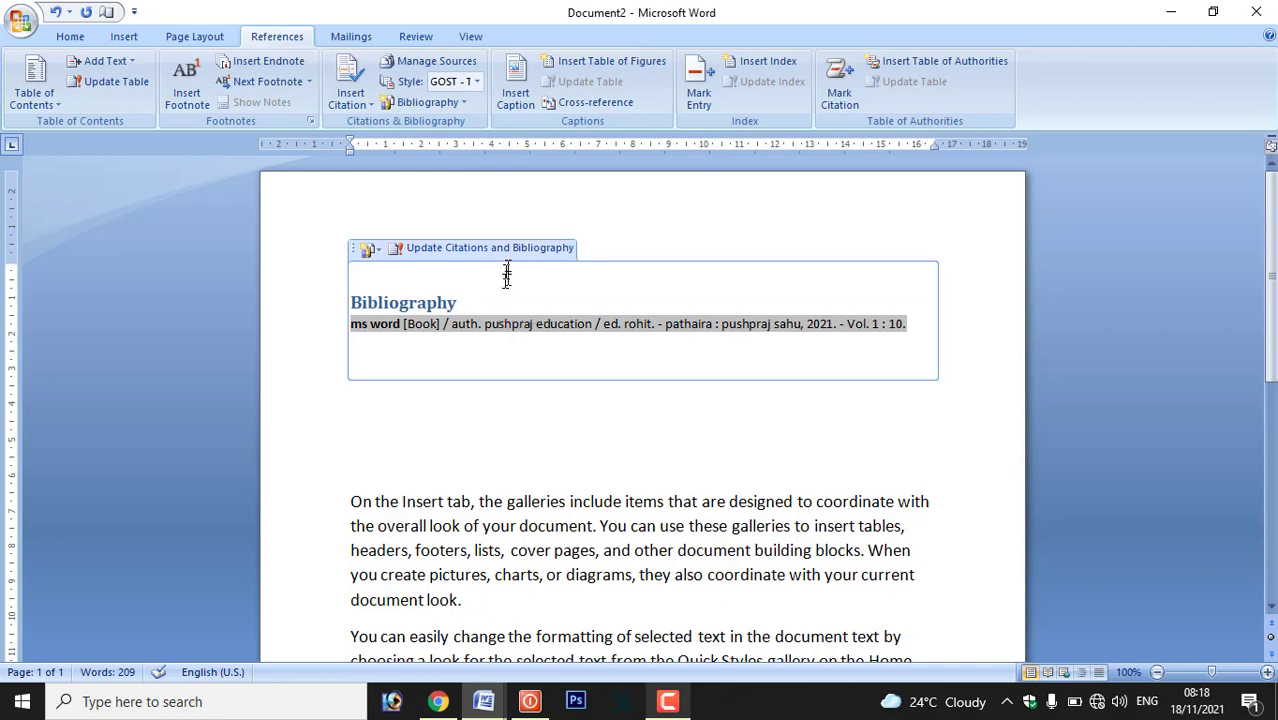
{"action": "left_click", "coordinate": [476, 81]}
{"action": "left_click", "coordinate": [465, 118]}
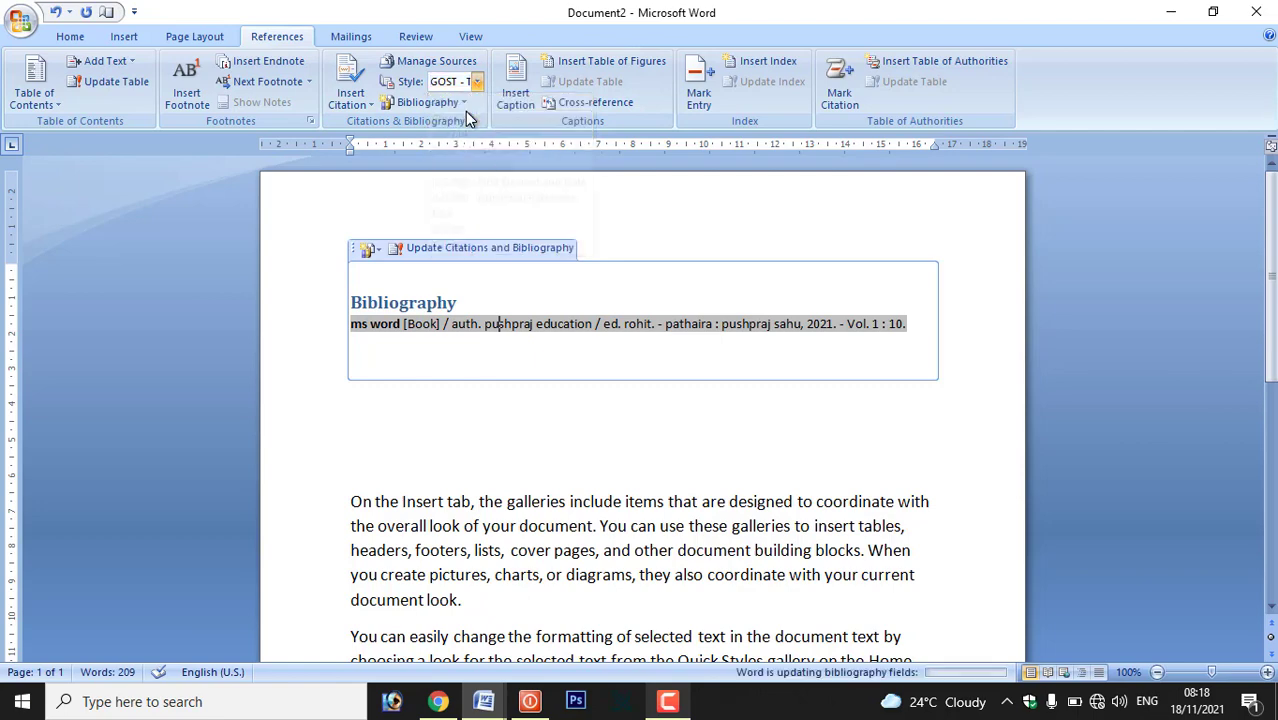
{"action": "left_click", "coordinate": [477, 81]}
{"action": "left_click", "coordinate": [475, 150]}
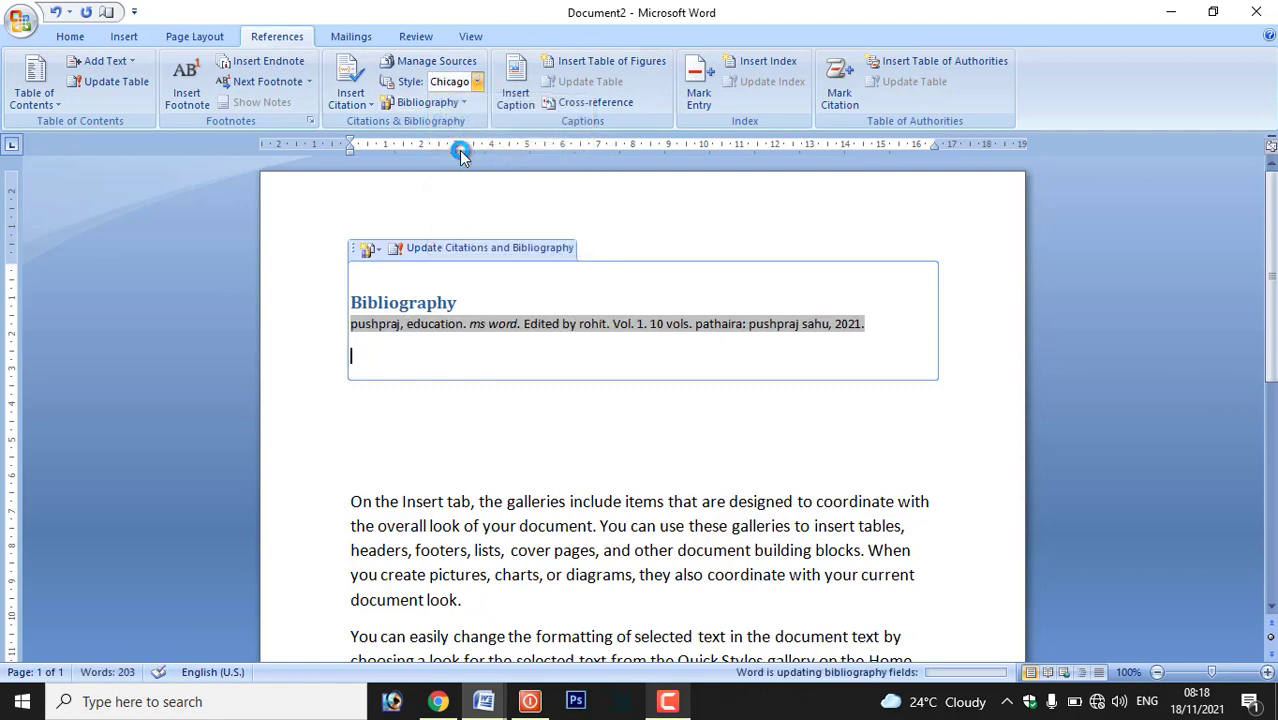
{"action": "left_click", "coordinate": [477, 81]}
{"action": "left_click", "coordinate": [468, 197]}
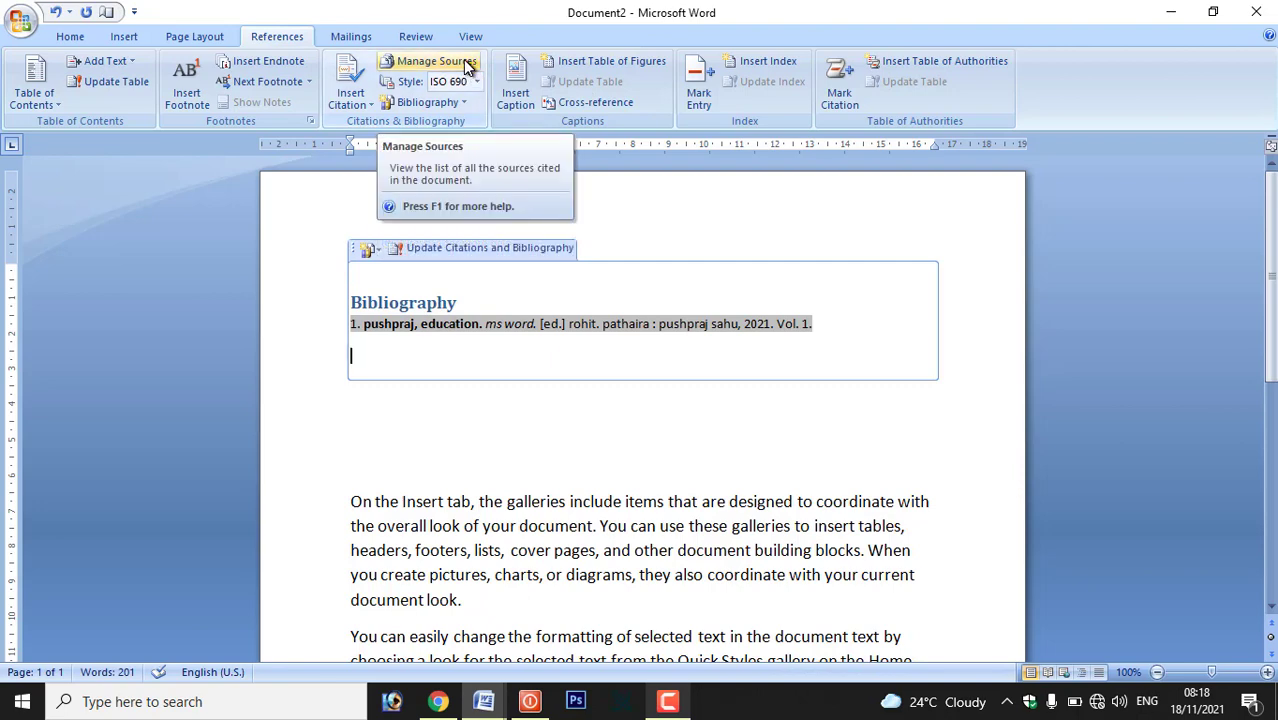
- Review the details of the "ms word" book source in the Source Manager and accept them without changes
{"action": "left_click", "coordinate": [466, 66]}
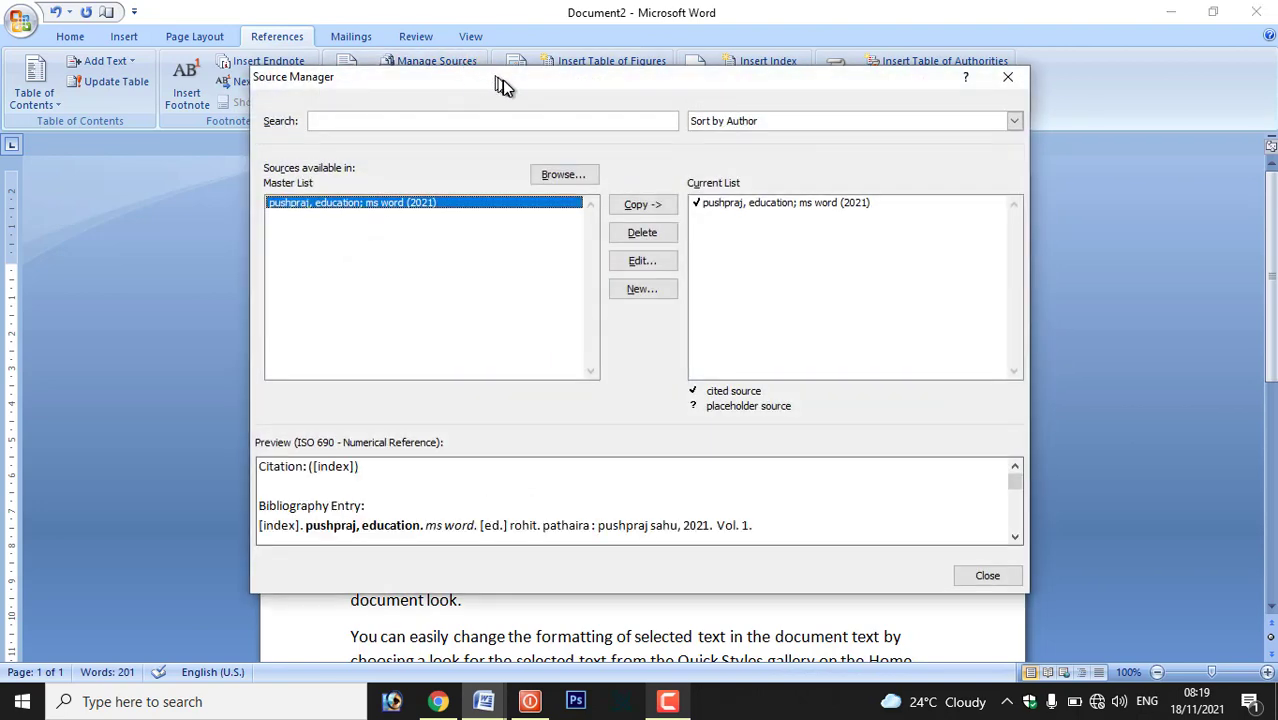
{"action": "left_click_drag", "start_coordinate": [334, 101], "coordinate": [612, 140]}
{"action": "left_click_drag", "start_coordinate": [778, 155], "coordinate": [668, 108]}
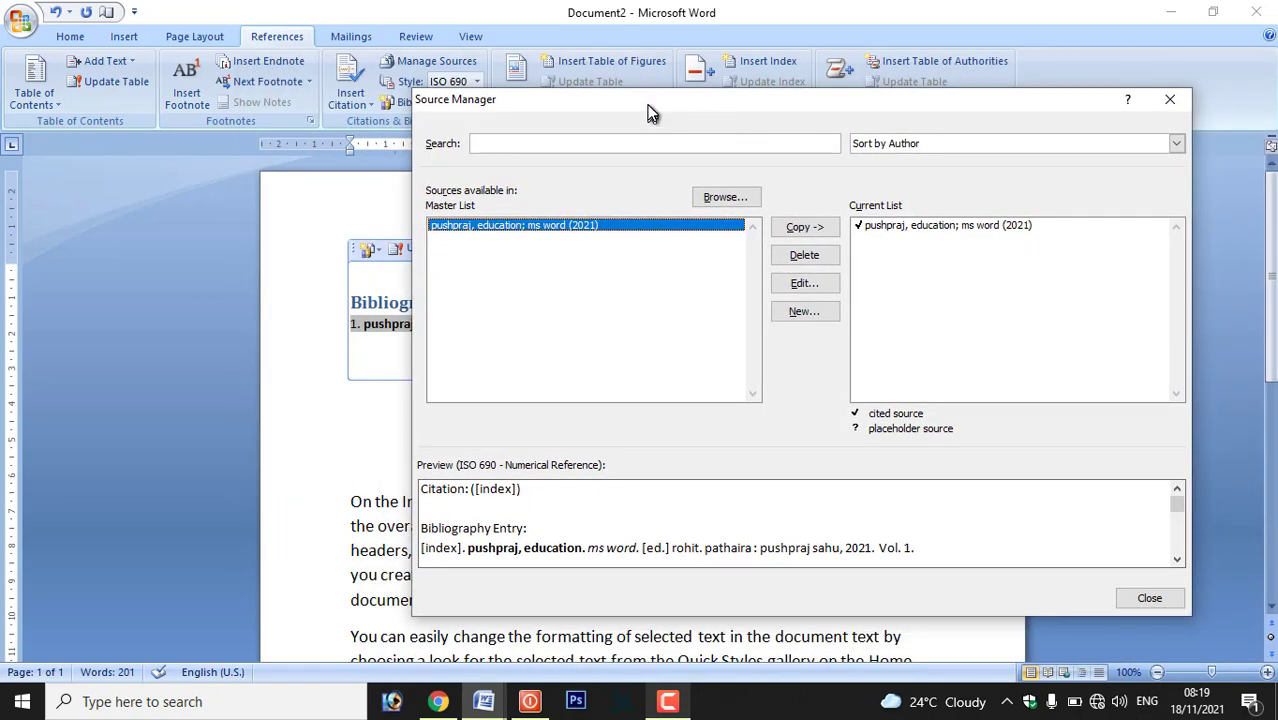
{"action": "left_click", "coordinate": [805, 284]}
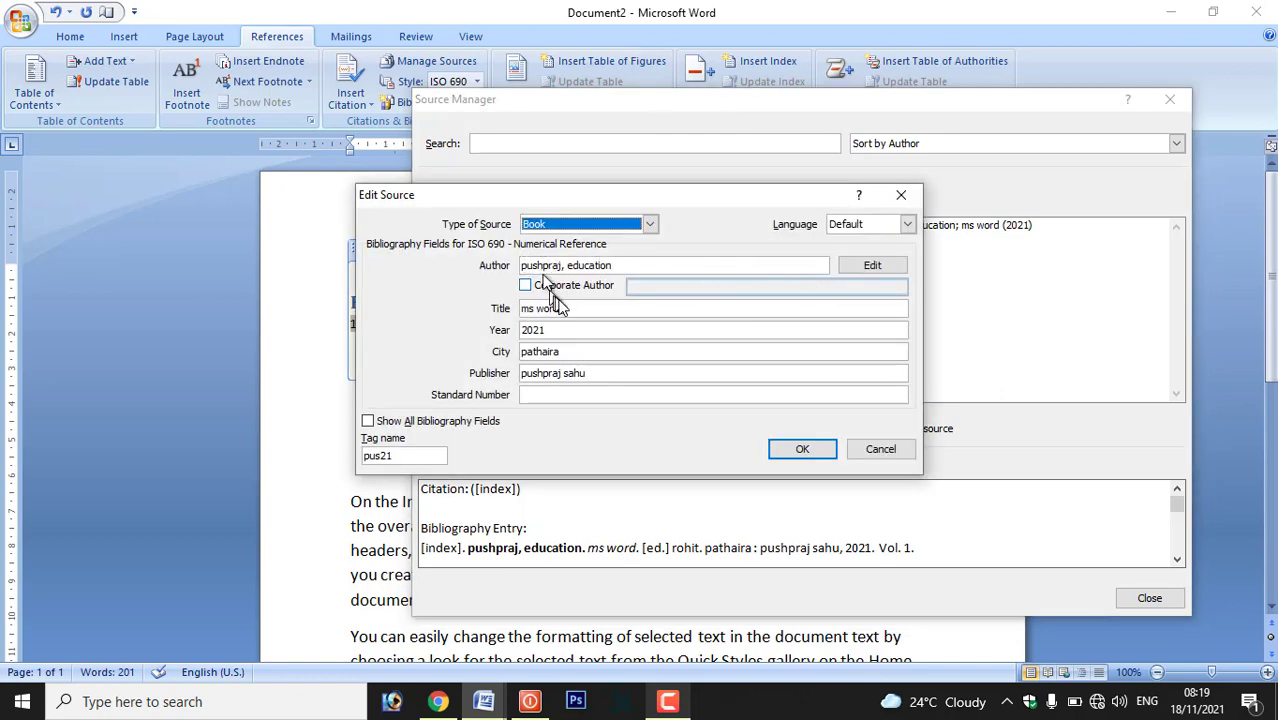
{"action": "left_click", "coordinate": [590, 372]}
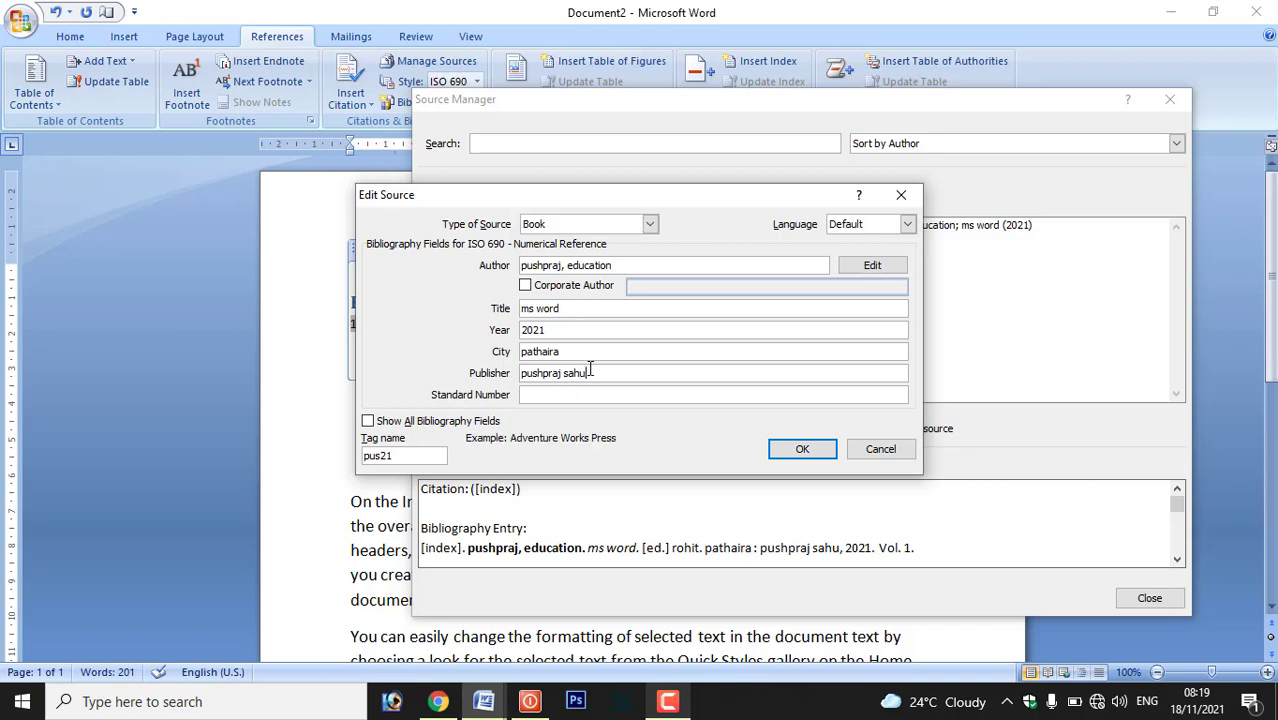
{"action": "left_click", "coordinate": [801, 452]}
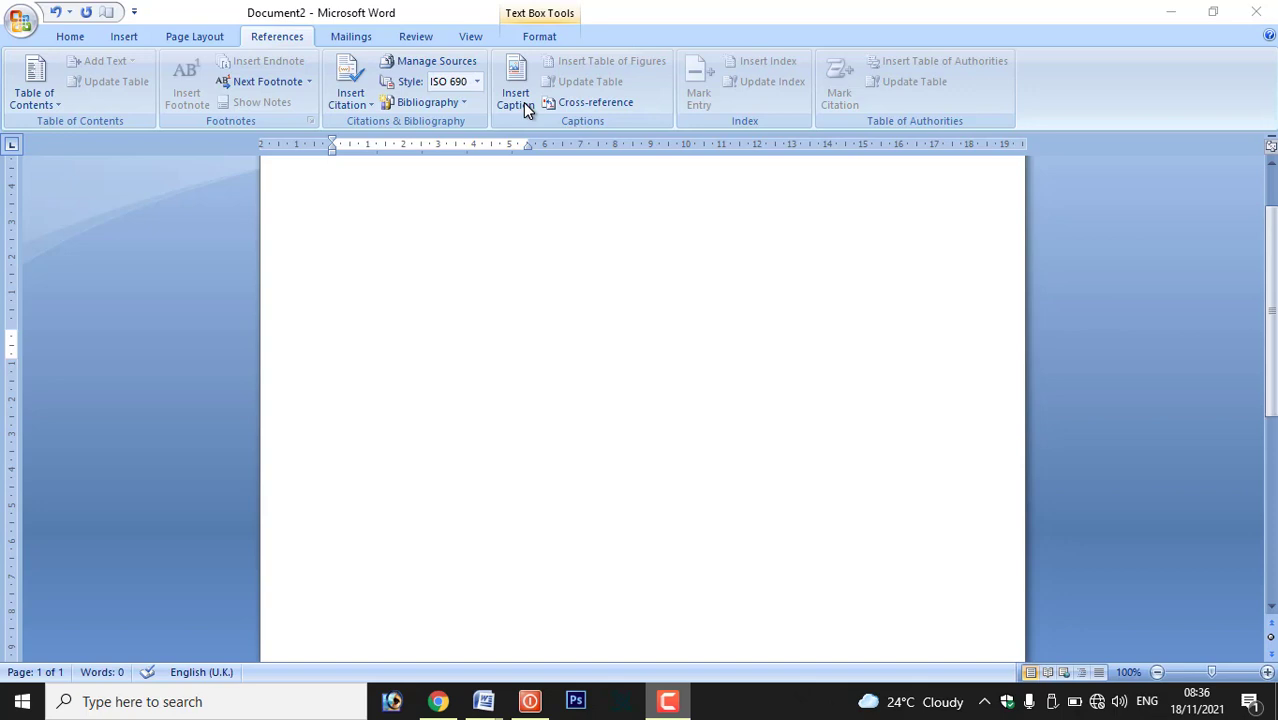
- Insert the Desktop picture of a man working at a computer and shrink it to about 5.8 cm high by 8.7 cm wide
{"action": "left_click", "coordinate": [508, 177]}
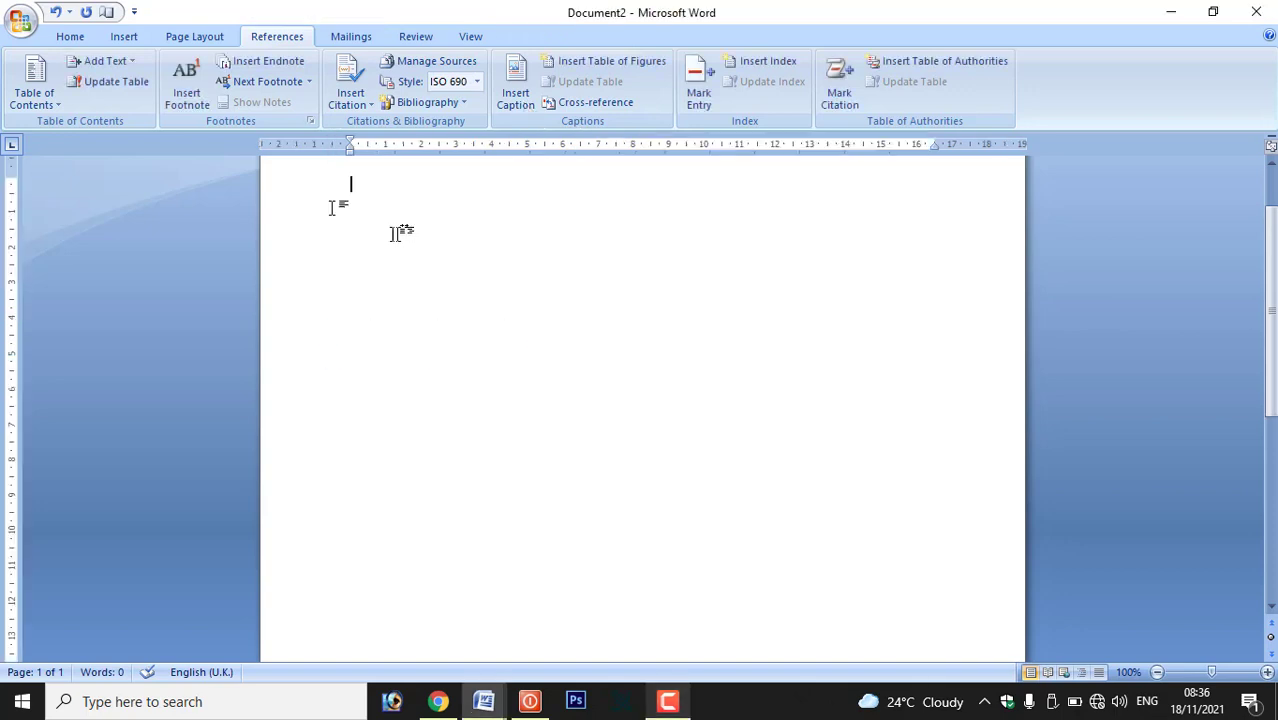
{"action": "left_click", "coordinate": [124, 36]}
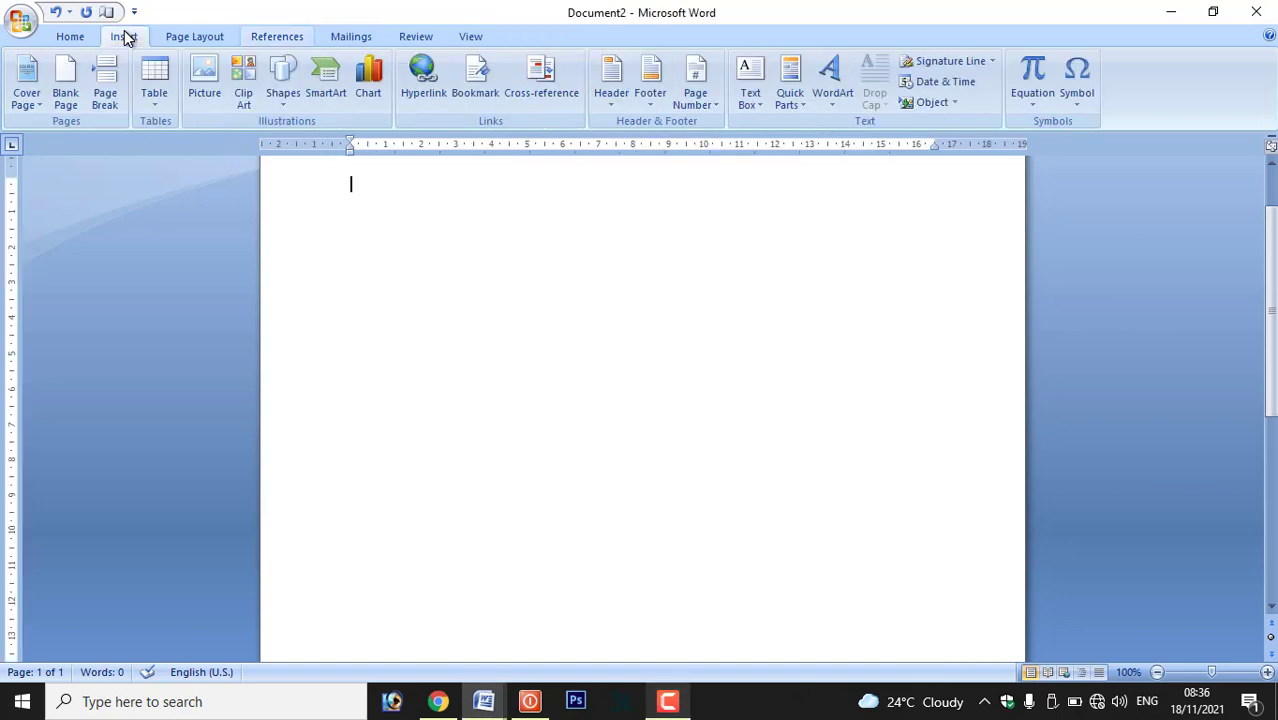
{"action": "left_click", "coordinate": [210, 97]}
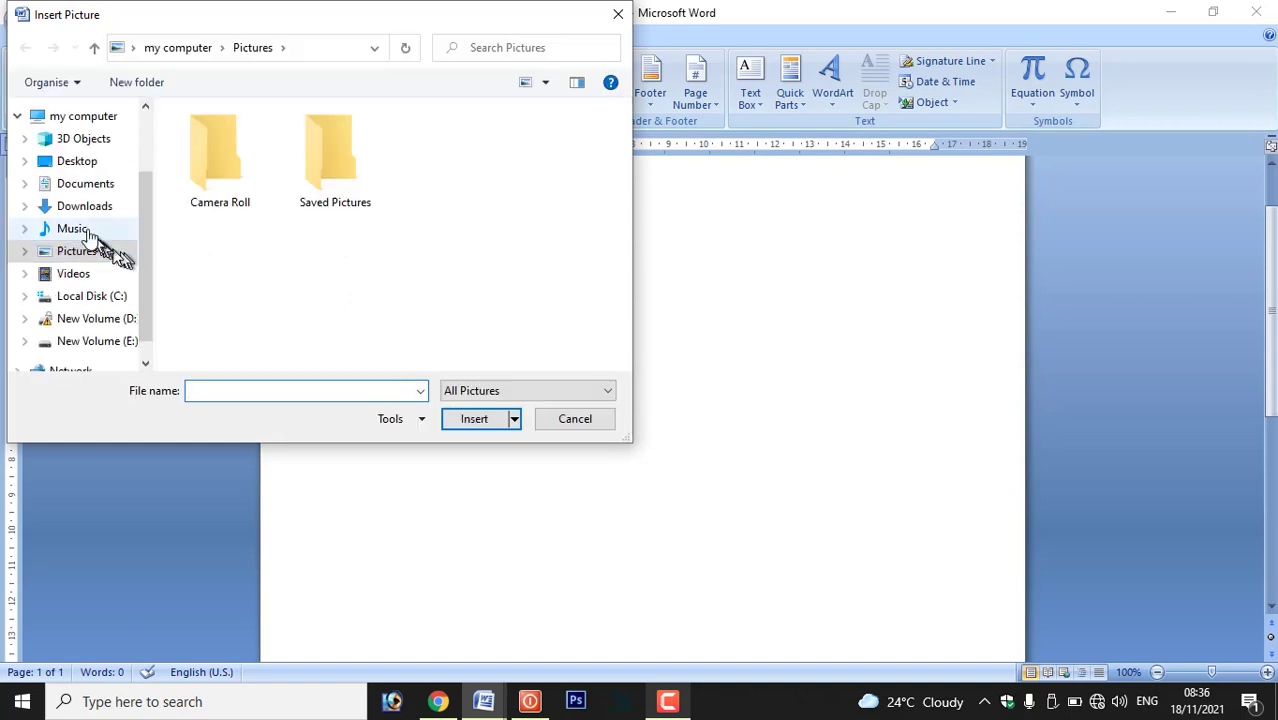
{"action": "left_click", "coordinate": [80, 163]}
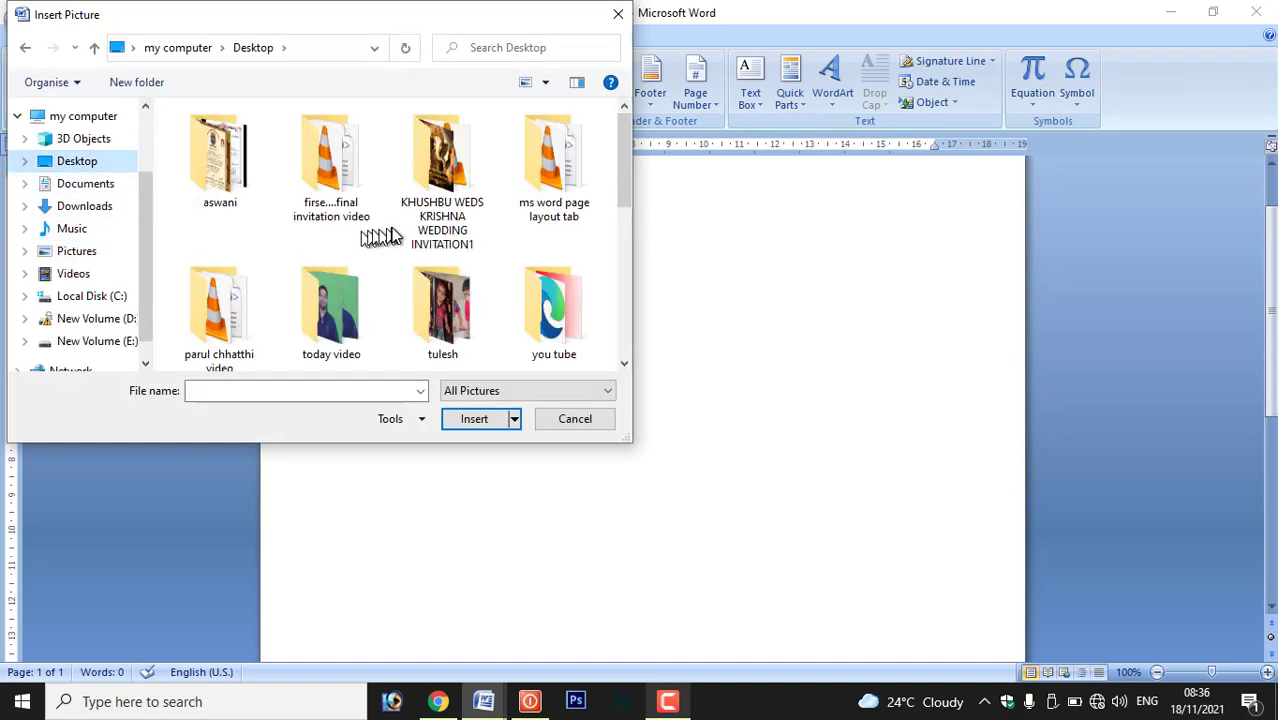
{"action": "scroll", "coordinate": [380, 237], "scroll_direction": "down", "scroll_amount": 5}
{"action": "left_click", "coordinate": [237, 205]}
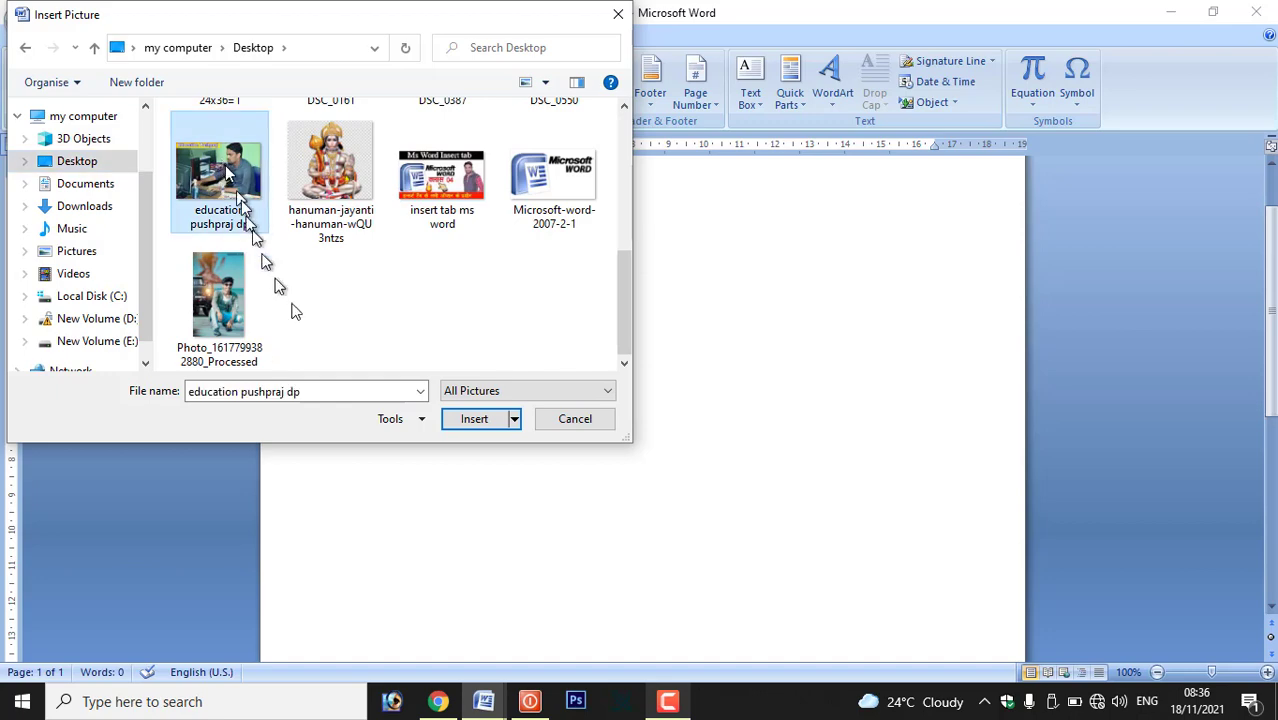
{"action": "left_click", "coordinate": [476, 418]}
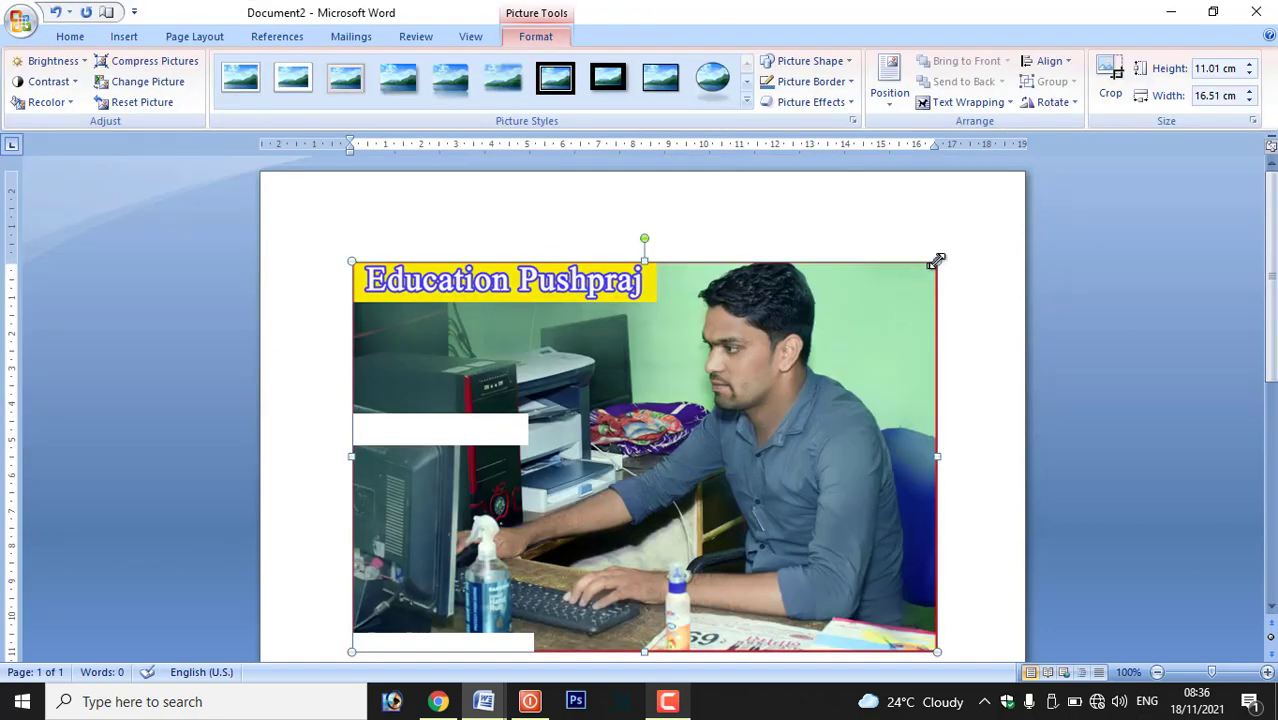
{"action": "left_click_drag", "start_coordinate": [937, 262], "coordinate": [640, 440]}
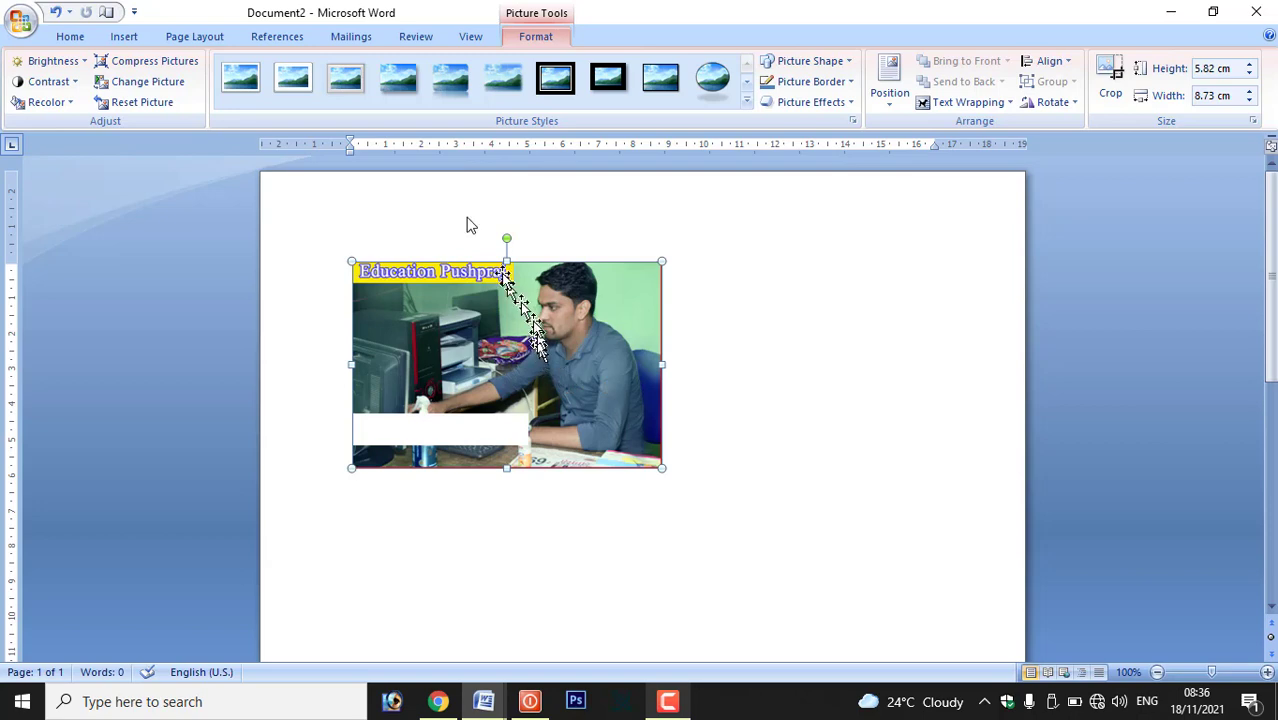
- Add a caption below the picture using the Figure label and the 1, 2, 3 number format
{"action": "left_click", "coordinate": [258, 40]}
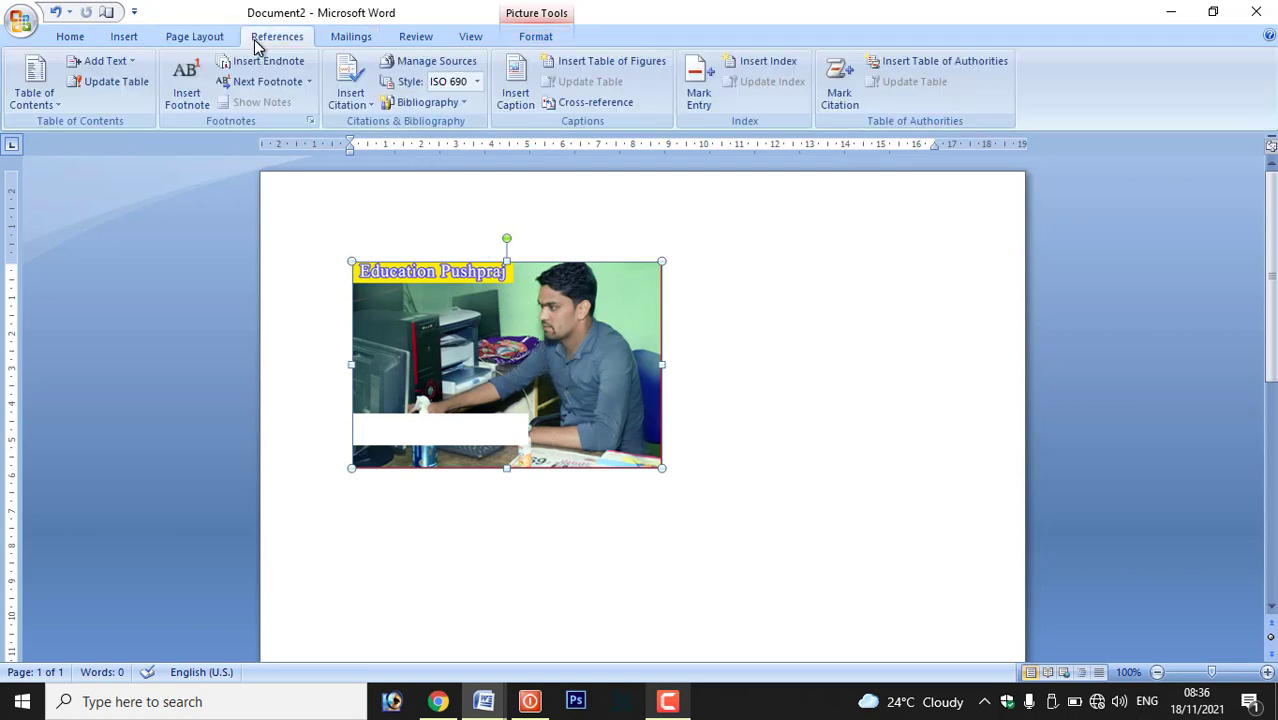
{"action": "left_click", "coordinate": [512, 108]}
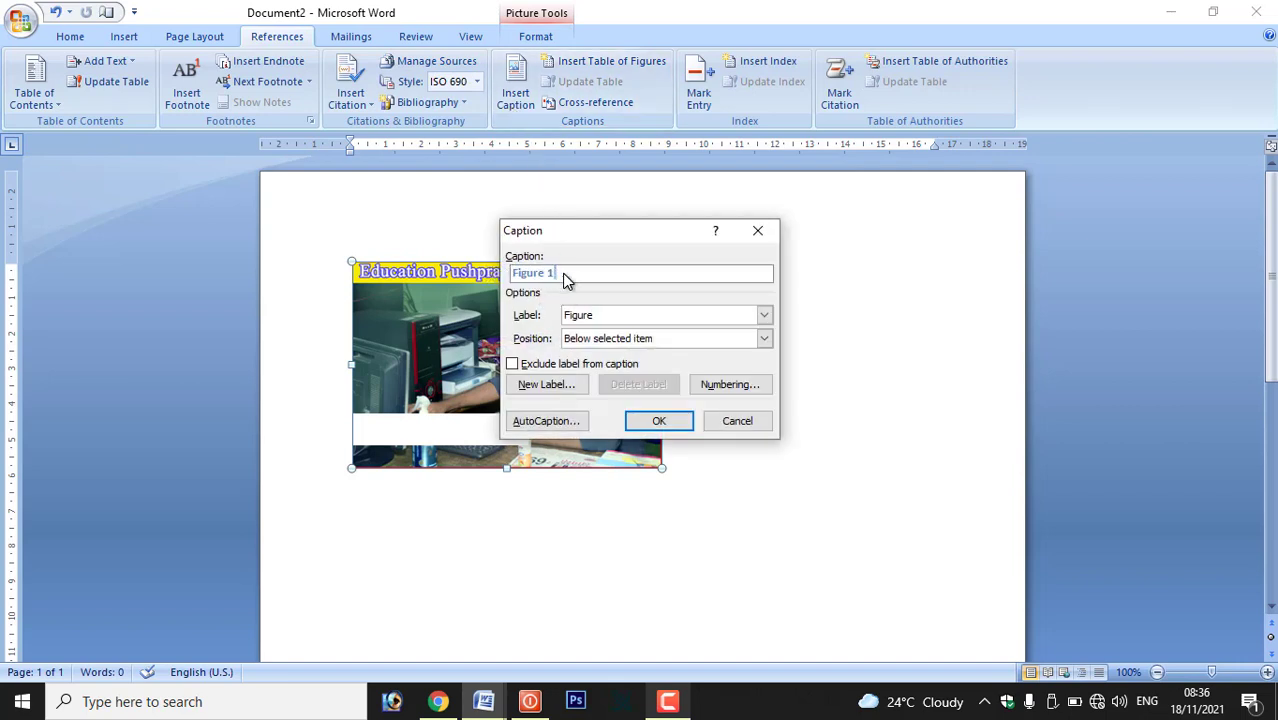
{"action": "left_click", "coordinate": [764, 315]}
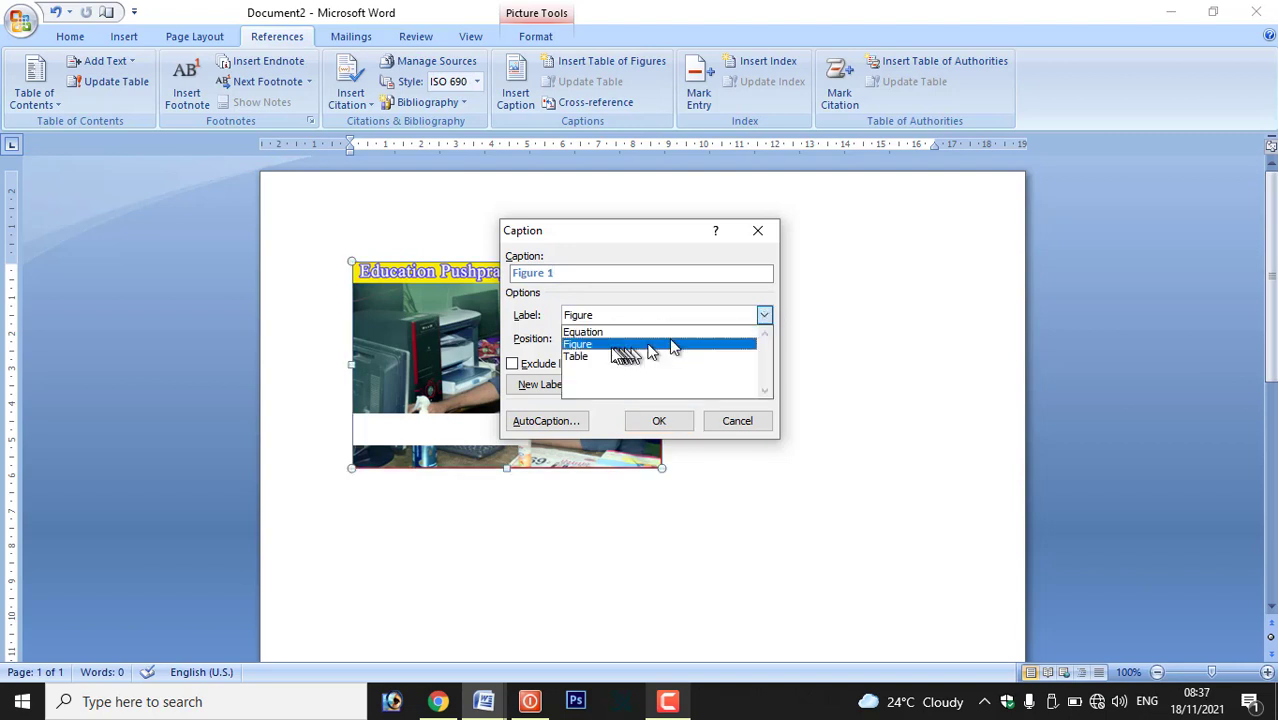
{"action": "left_click", "coordinate": [587, 349]}
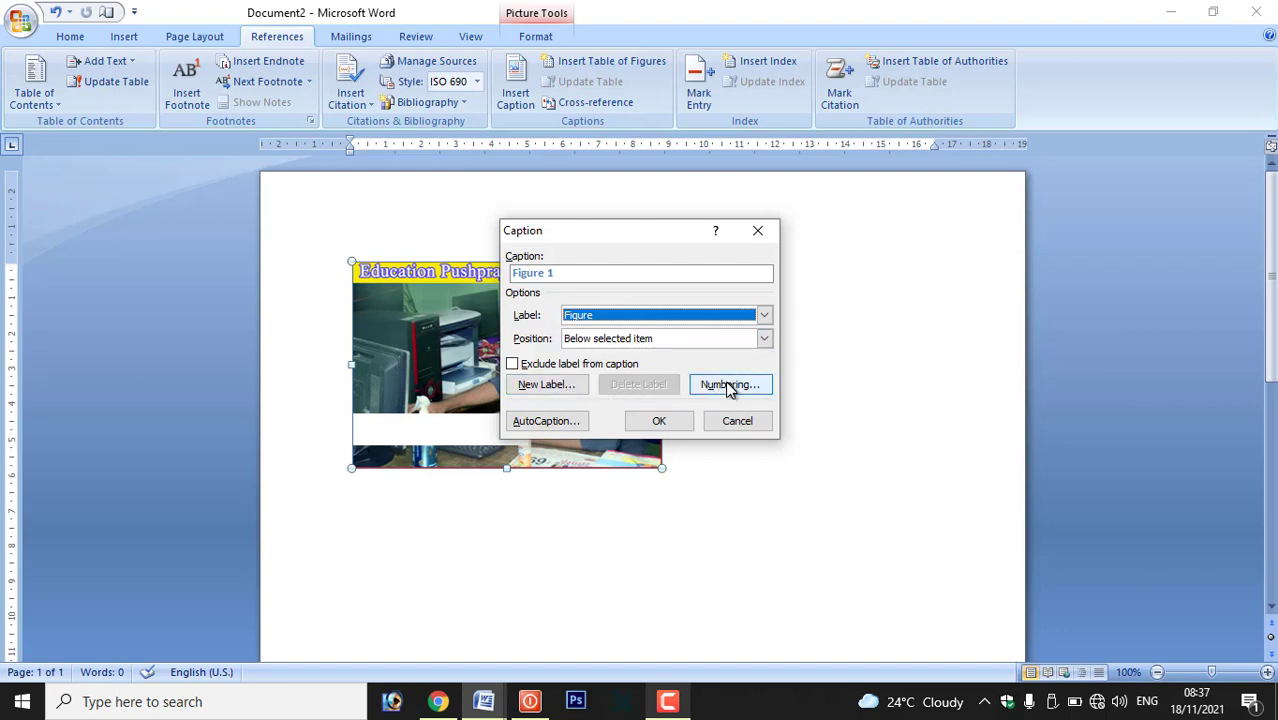
{"action": "left_click", "coordinate": [729, 386]}
{"action": "left_click", "coordinate": [757, 277]}
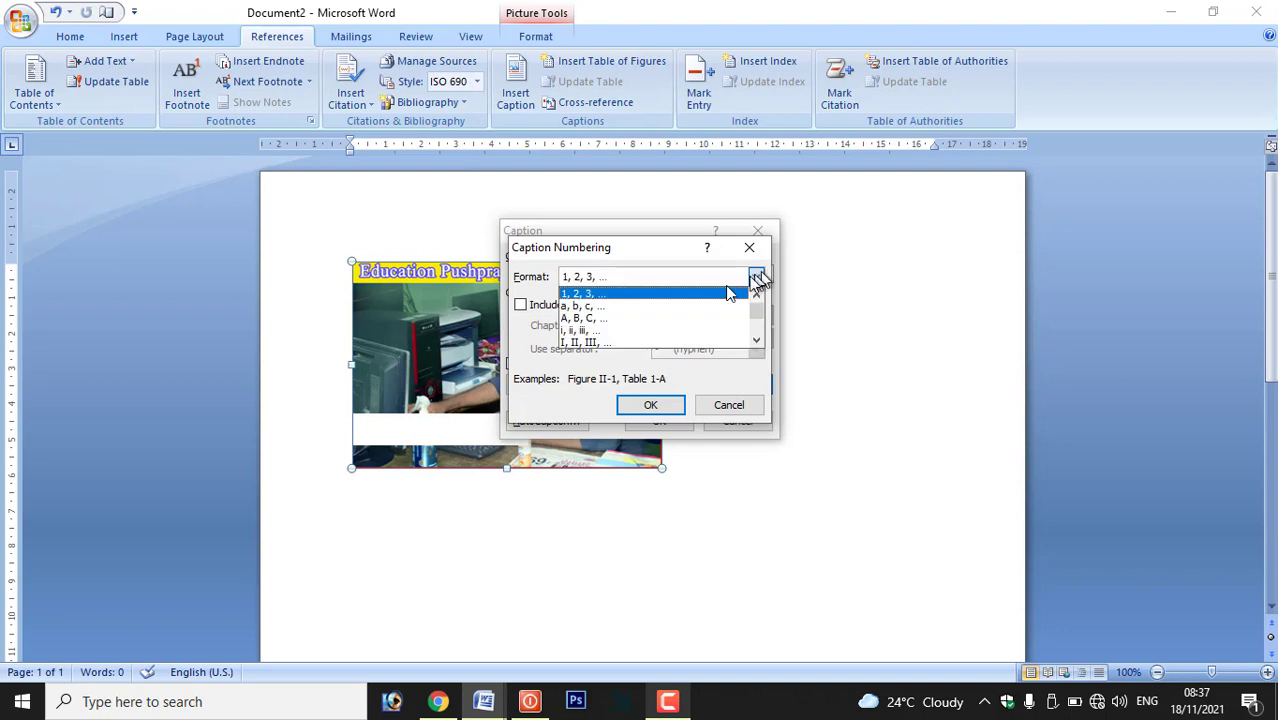
{"action": "left_click", "coordinate": [585, 294]}
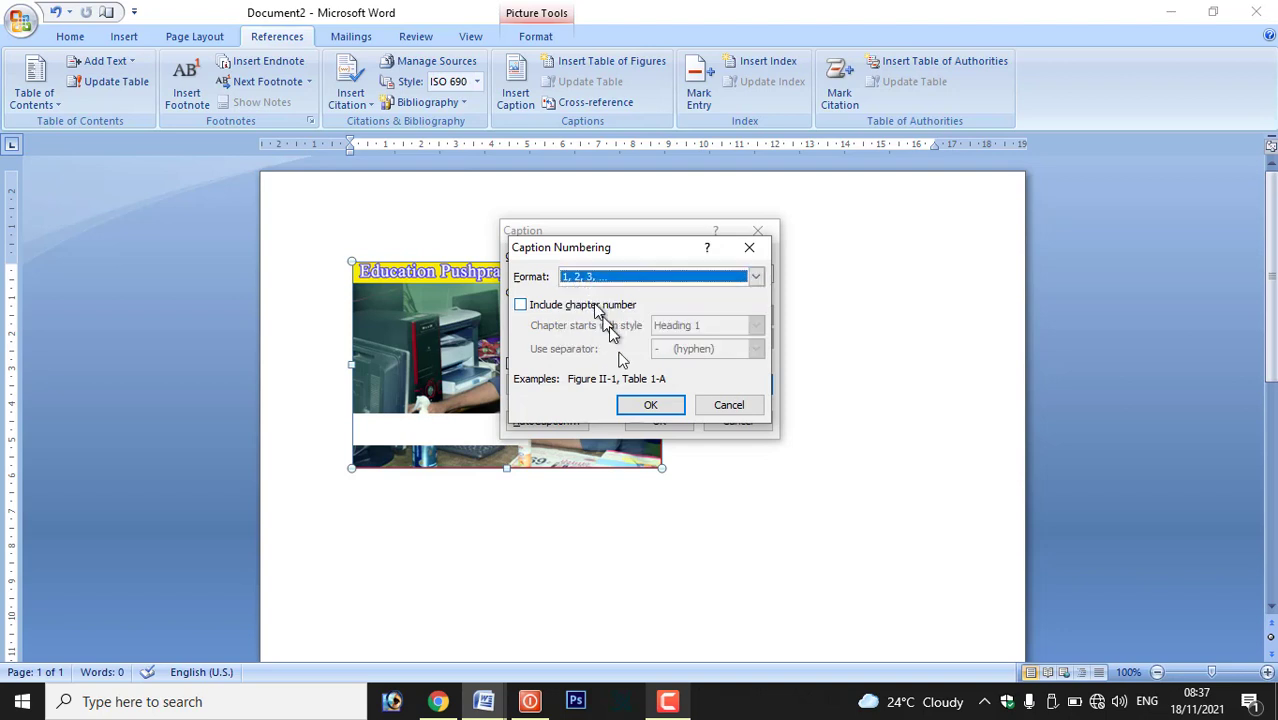
{"action": "left_click", "coordinate": [650, 404]}
{"action": "left_click", "coordinate": [660, 421]}
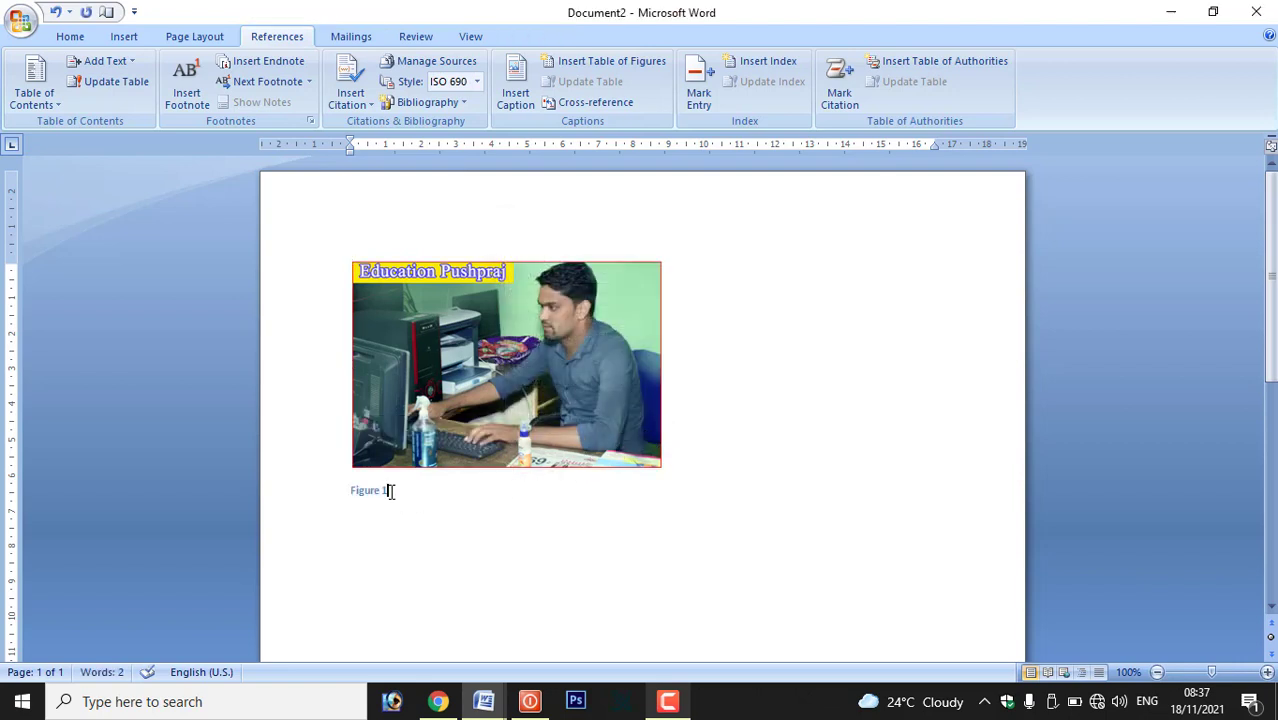
- Replace the word "Figure" in the first picture's caption with the person's full name, keeping the number
{"action": "left_click", "coordinate": [337, 487]}
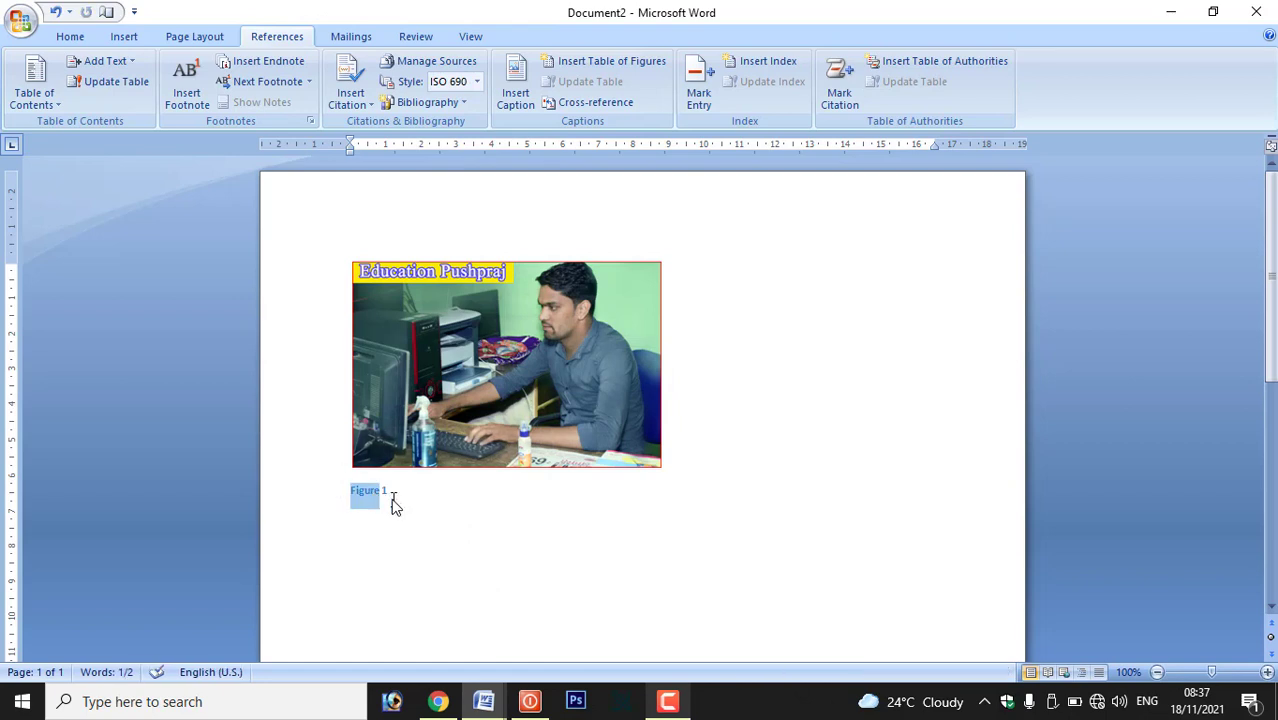
{"action": "type", "text": "ps"}
{"action": "key", "text": "BackSpace"}
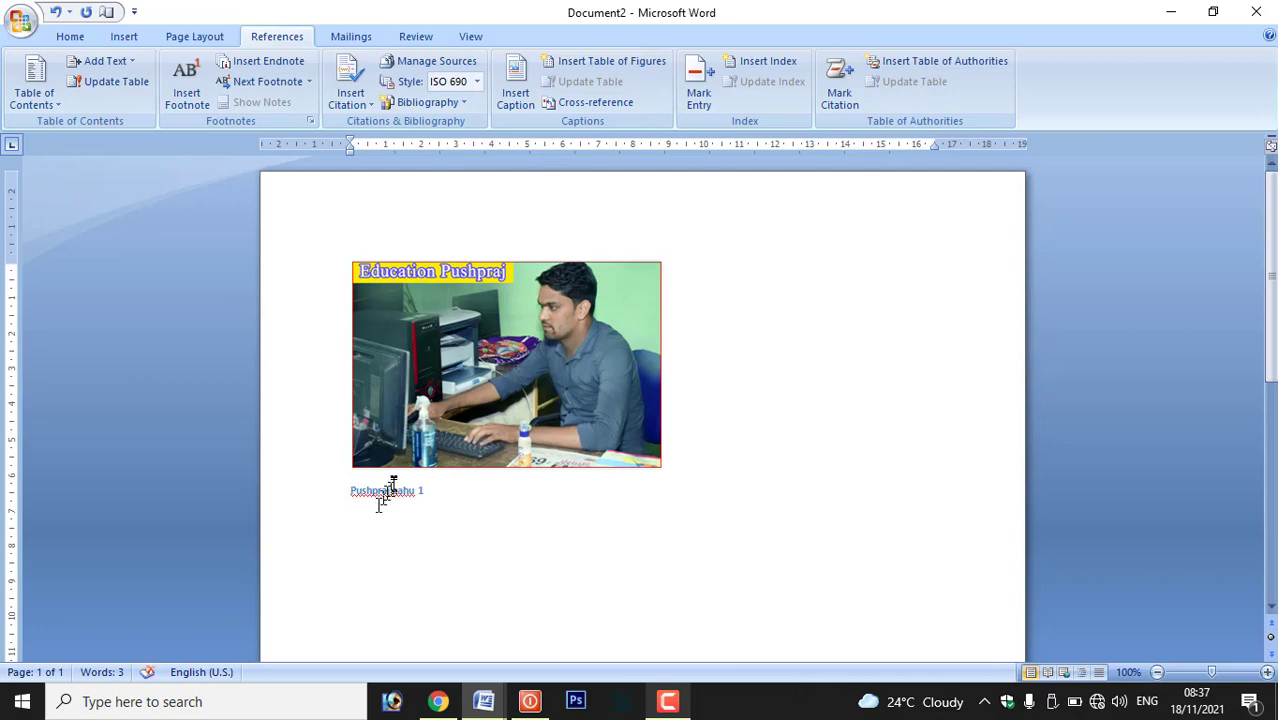
- Insert the DSC_0061 picture from the Desktop subfolder below the caption and shrink it to about 3.4 cm high by 5 cm wide
{"action": "left_click", "coordinate": [118, 40]}
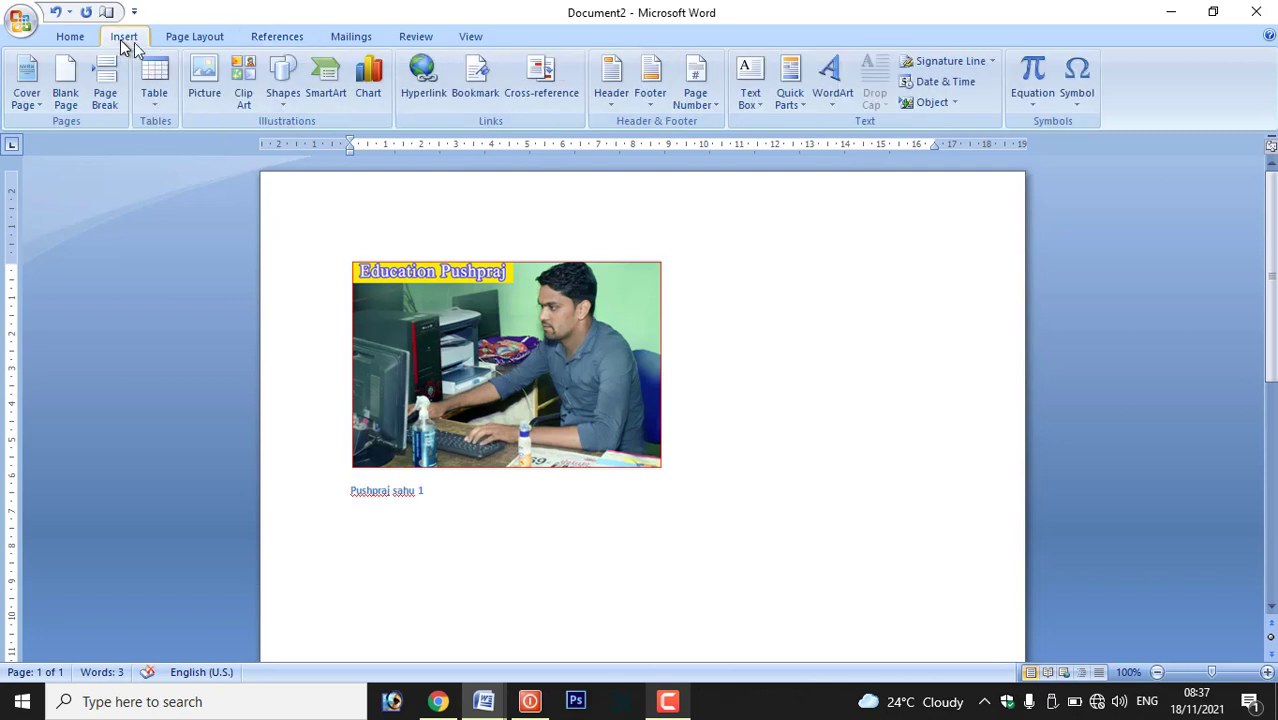
{"action": "left_click", "coordinate": [205, 85]}
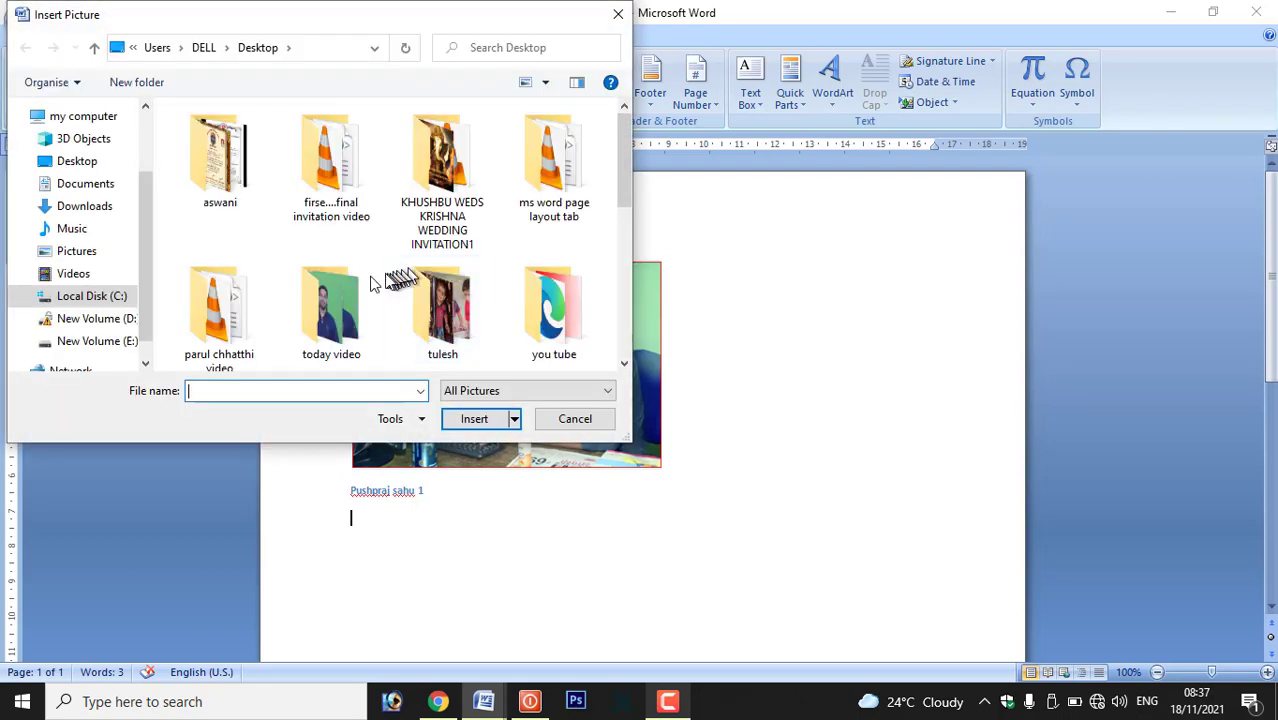
{"action": "left_click", "coordinate": [447, 305]}
{"action": "double_click", "coordinate": [447, 305]}
{"action": "left_click", "coordinate": [443, 288]}
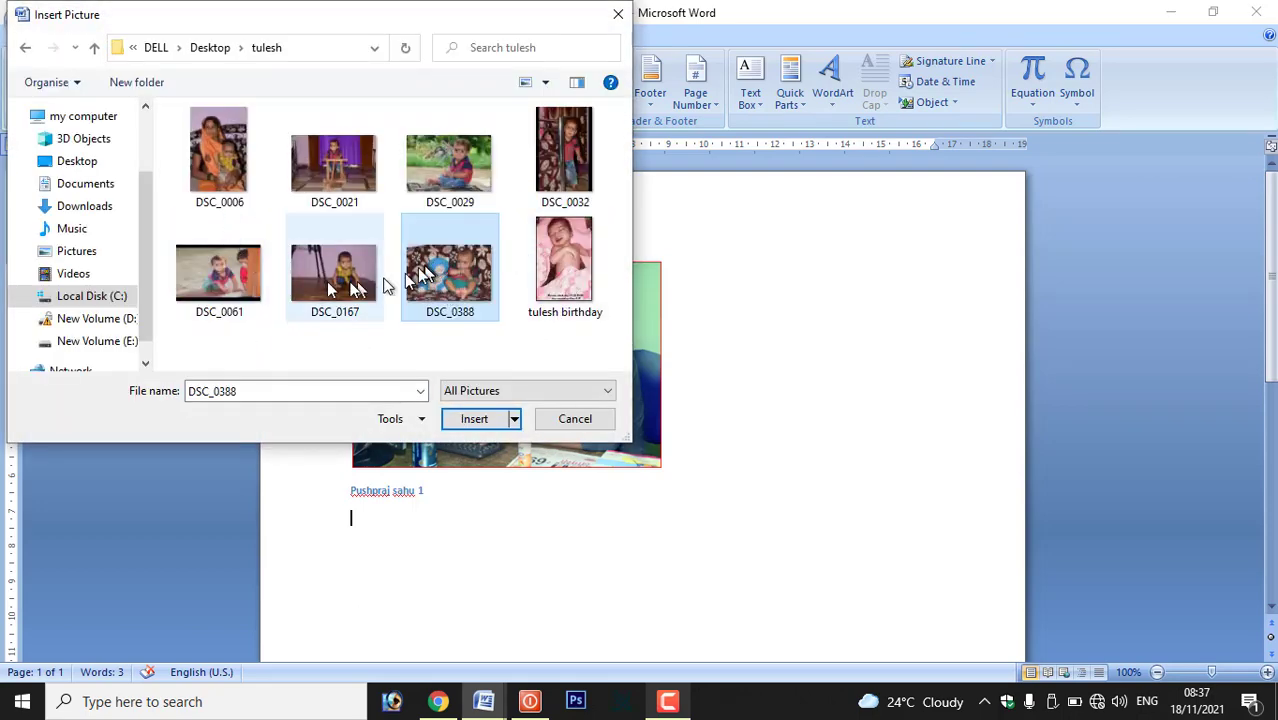
{"action": "left_click", "coordinate": [248, 273]}
{"action": "left_click", "coordinate": [462, 419]}
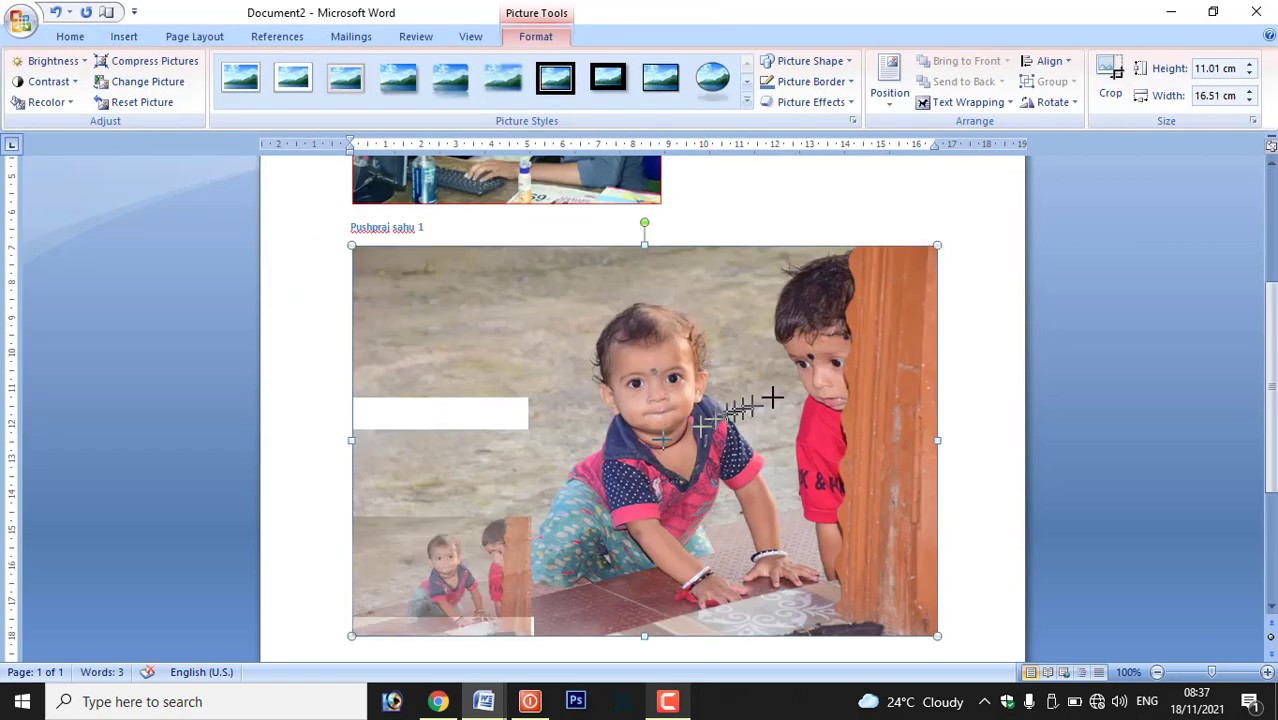
{"action": "left_click_drag", "start_coordinate": [478, 549], "coordinate": [518, 502]}
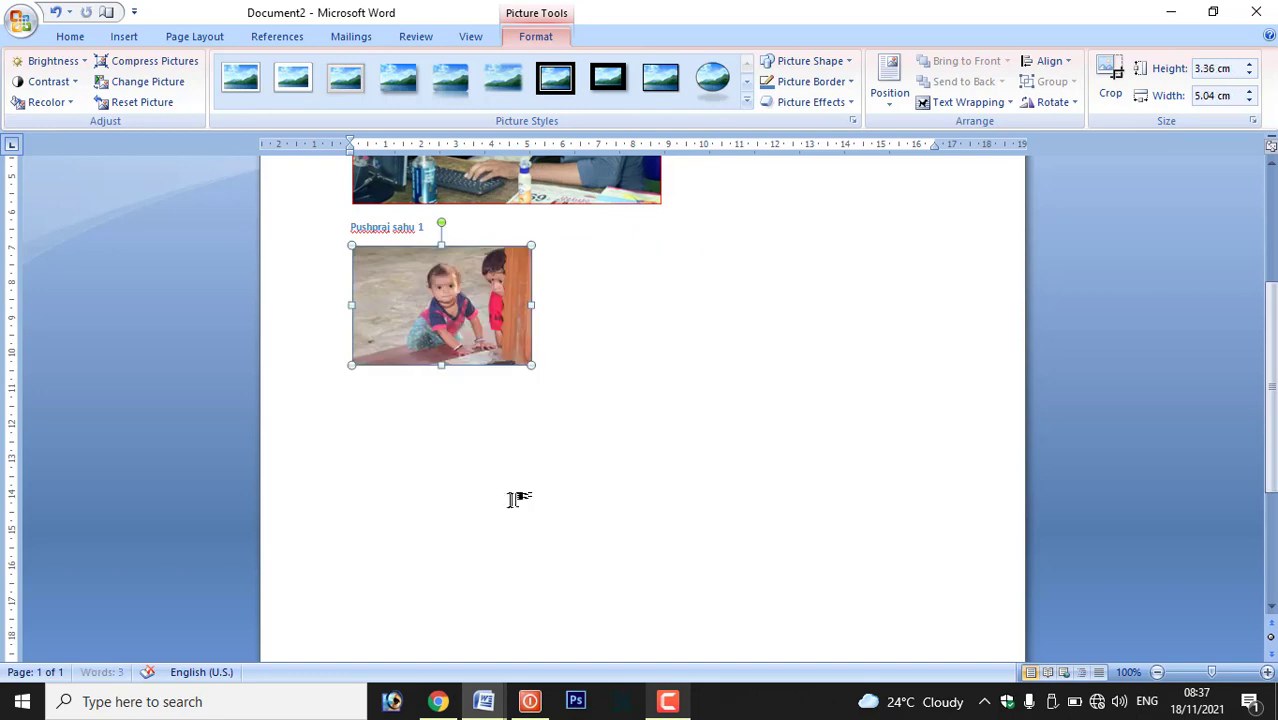
- Add a Figure 2 caption below the second picture
{"action": "left_click", "coordinate": [277, 37]}
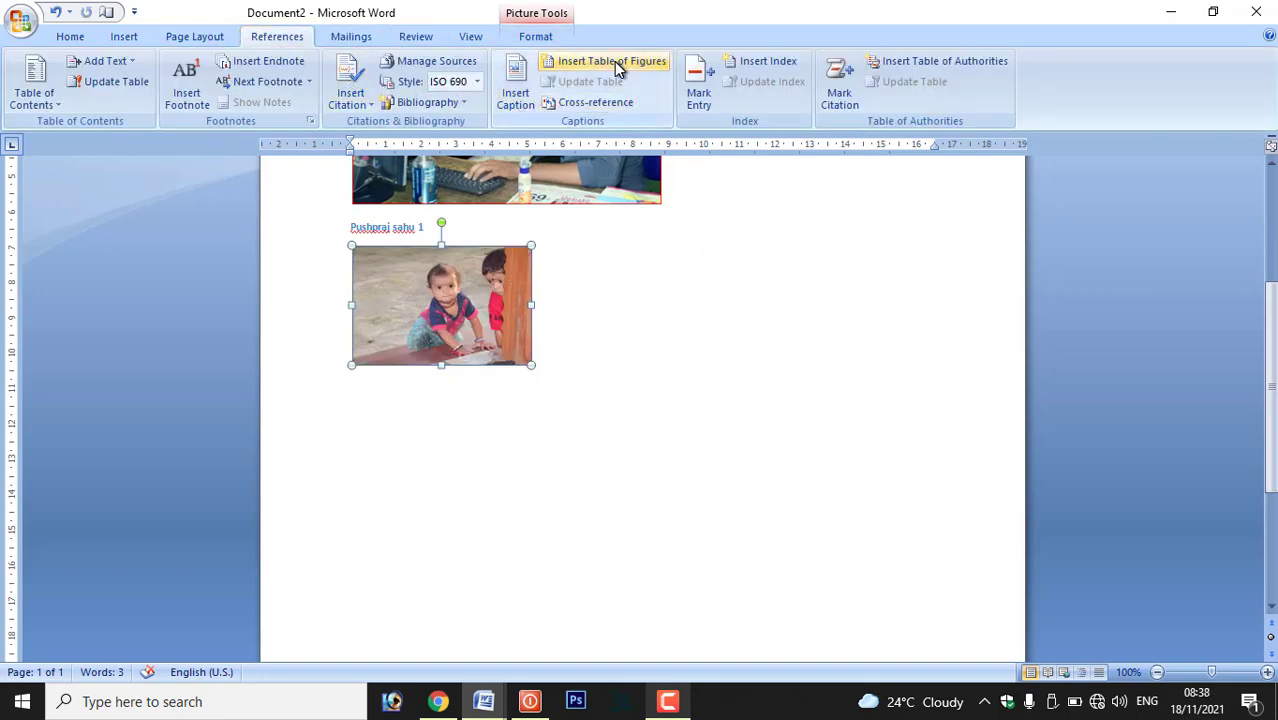
{"action": "left_click", "coordinate": [515, 100]}
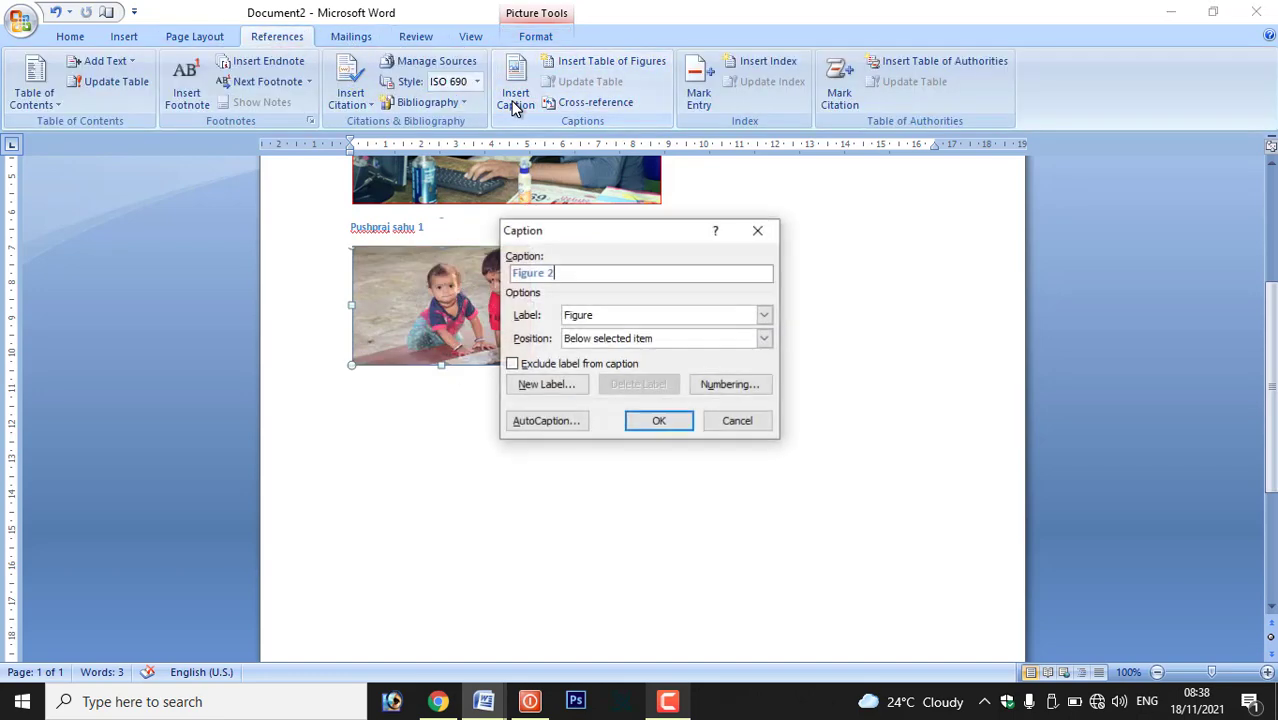
{"action": "left_click", "coordinate": [659, 421]}
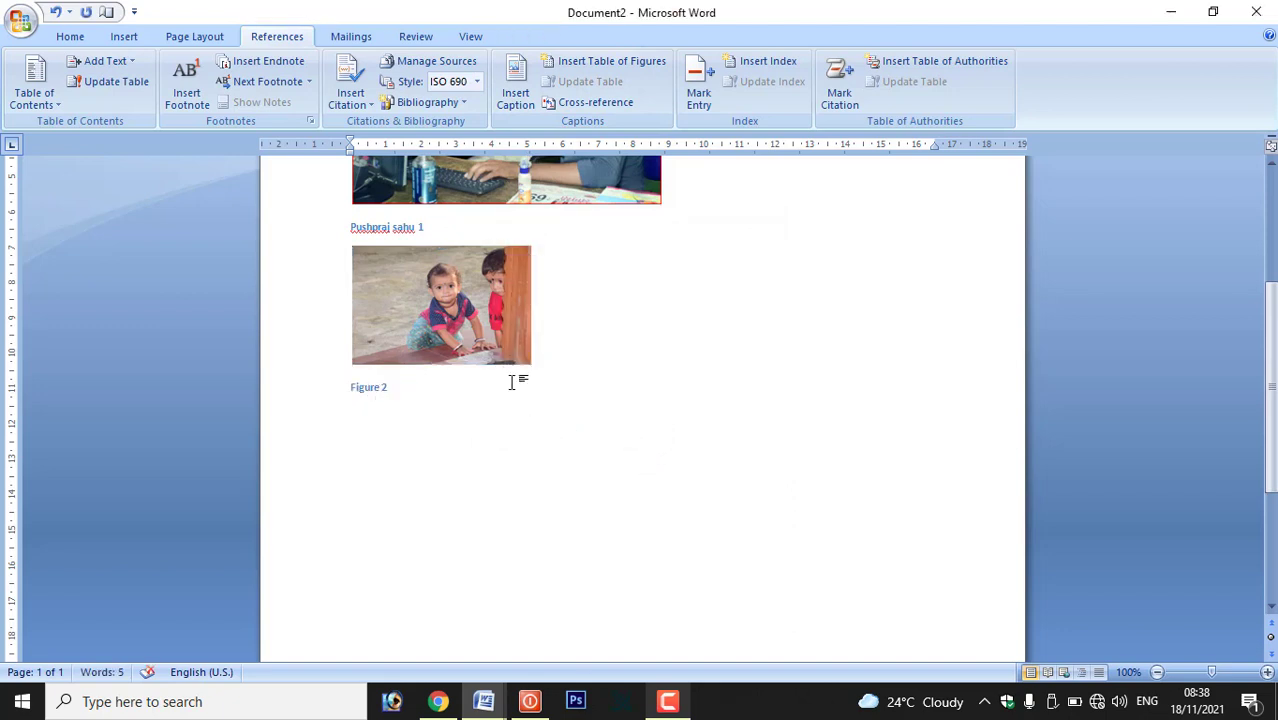
- Add about a dozen blank lines above the first picture and place the cursor on one of them
{"action": "scroll", "coordinate": [511, 382], "scroll_direction": "up", "scroll_amount": 5}
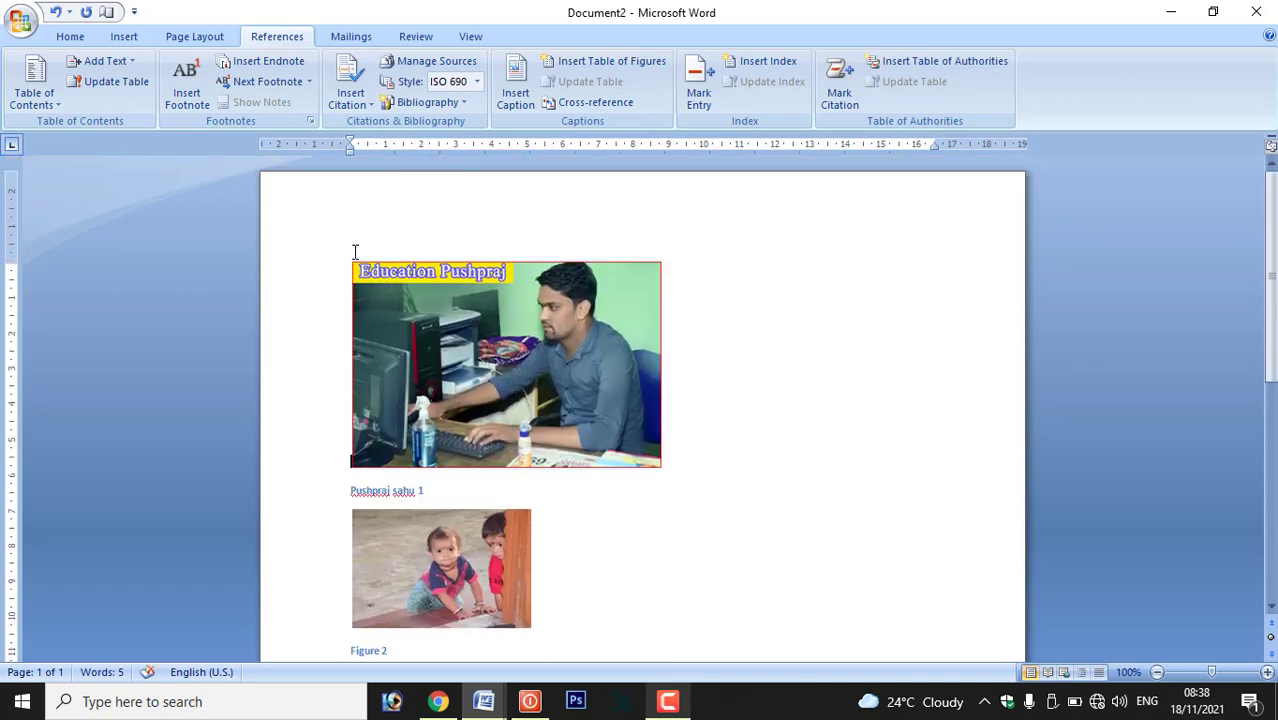
{"action": "key", "text": "Return"}
{"action": "key", "text": "Return"}
{"action": "key", "text": "Return"}
{"action": "key", "text": "Return"}
{"action": "key", "text": "Return"}
{"action": "key", "text": "Return"}
{"action": "key", "text": "Return"}
{"action": "key", "text": "Return"}
{"action": "key", "text": "Return"}
{"action": "key", "text": "Return"}
{"action": "key", "text": "Return"}
{"action": "key", "text": "Return"}
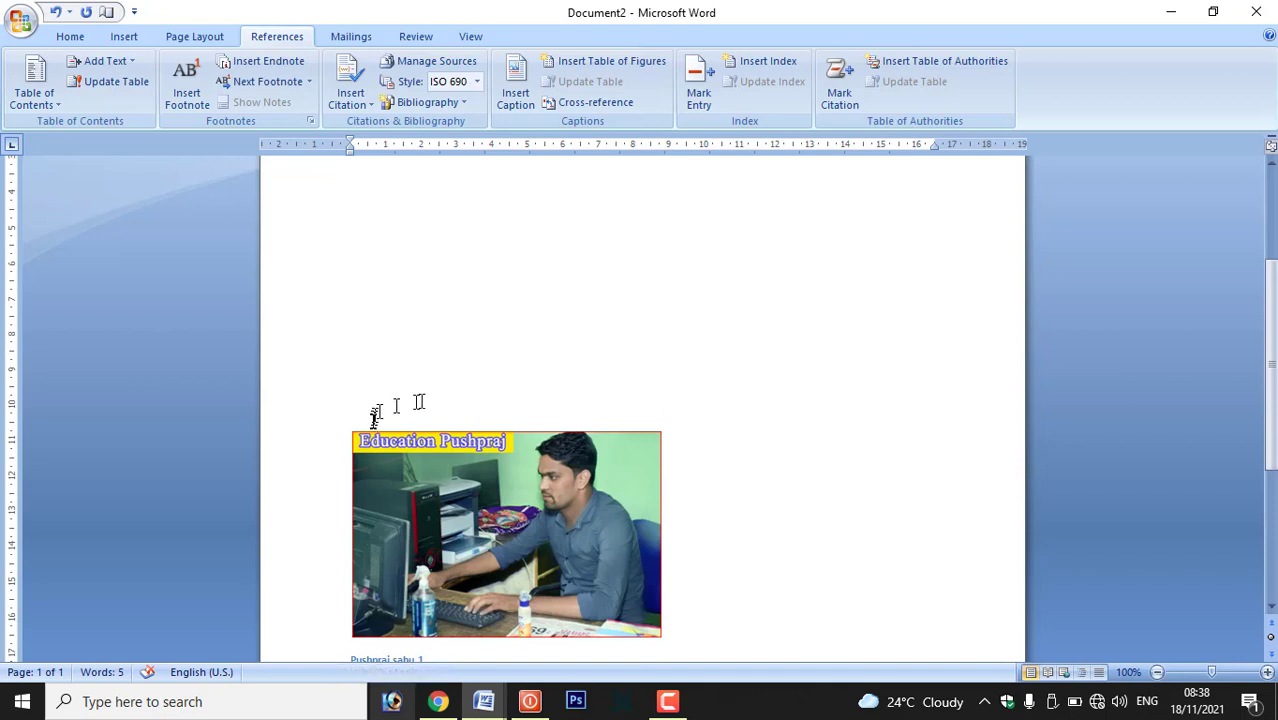
{"action": "scroll", "coordinate": [380, 418], "scroll_direction": "down", "scroll_amount": 1}
{"action": "scroll", "coordinate": [380, 418], "scroll_direction": "up", "scroll_amount": 2}
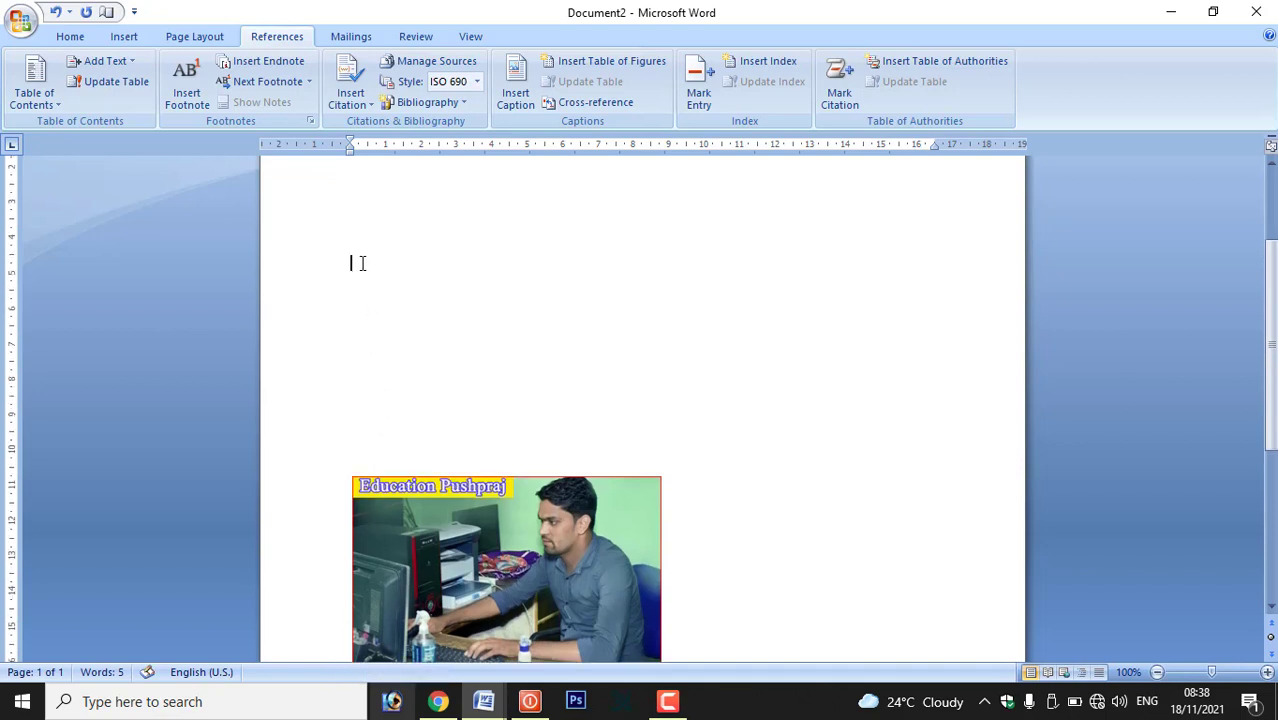
- Insert a table of figures with right-aligned page numbers and a solid underline tab leader on the blank line above the first picture
{"action": "left_click", "coordinate": [612, 62]}
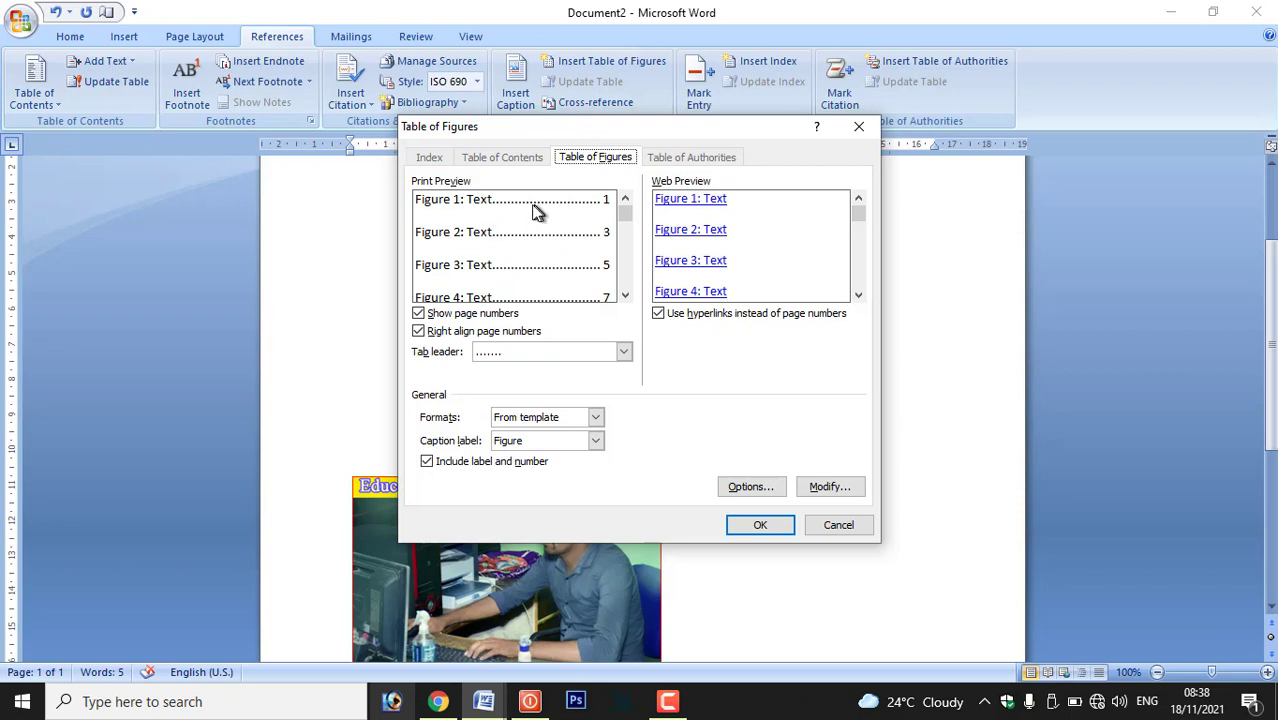
{"action": "left_click", "coordinate": [420, 314]}
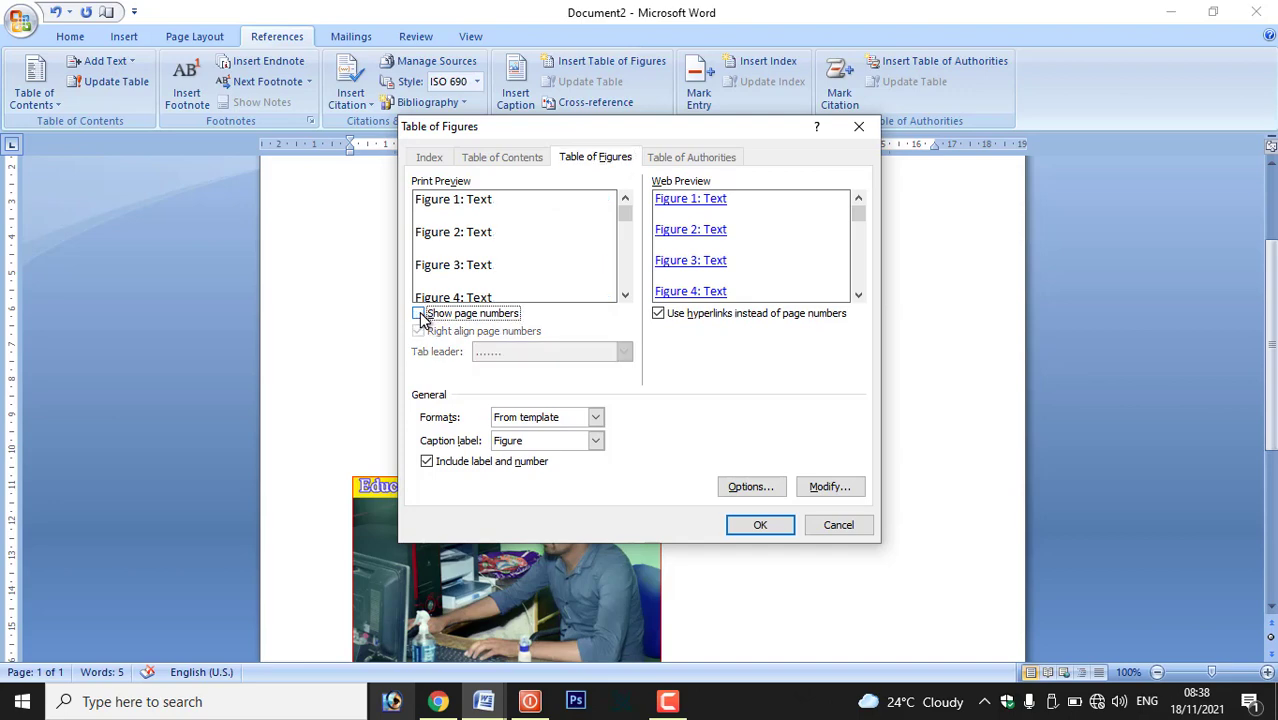
{"action": "left_click", "coordinate": [420, 314]}
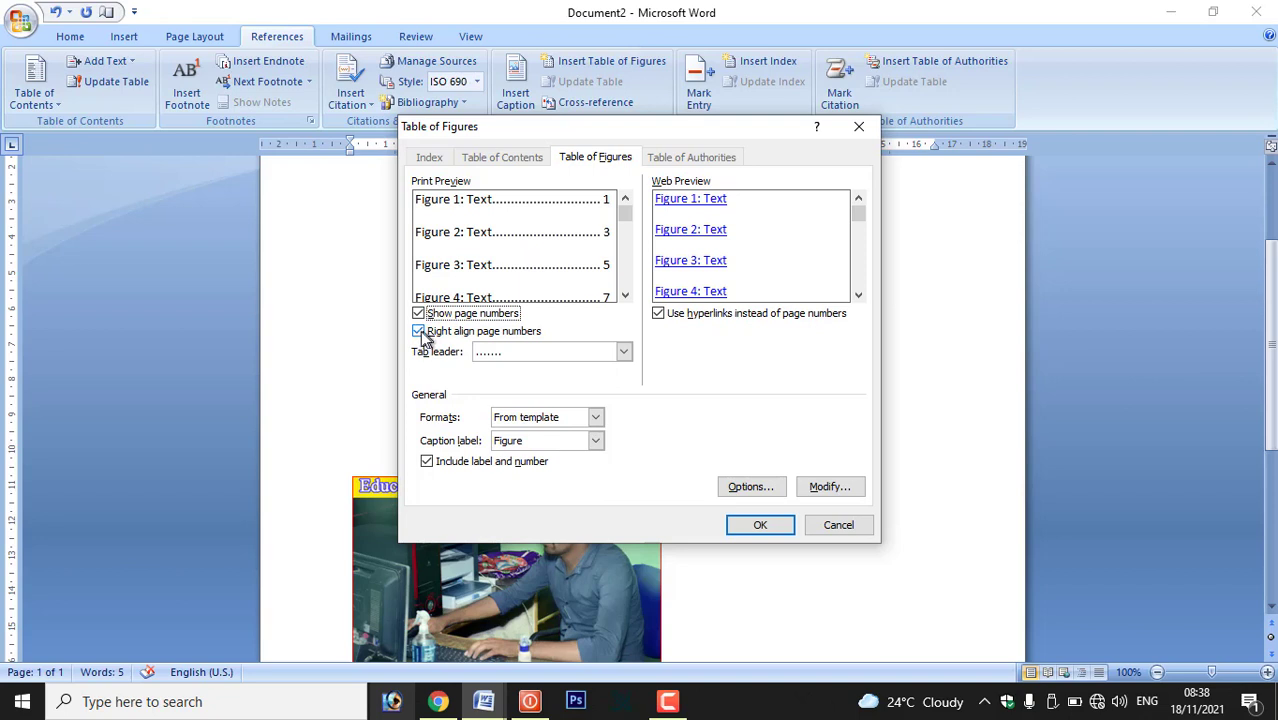
{"action": "left_click", "coordinate": [420, 332]}
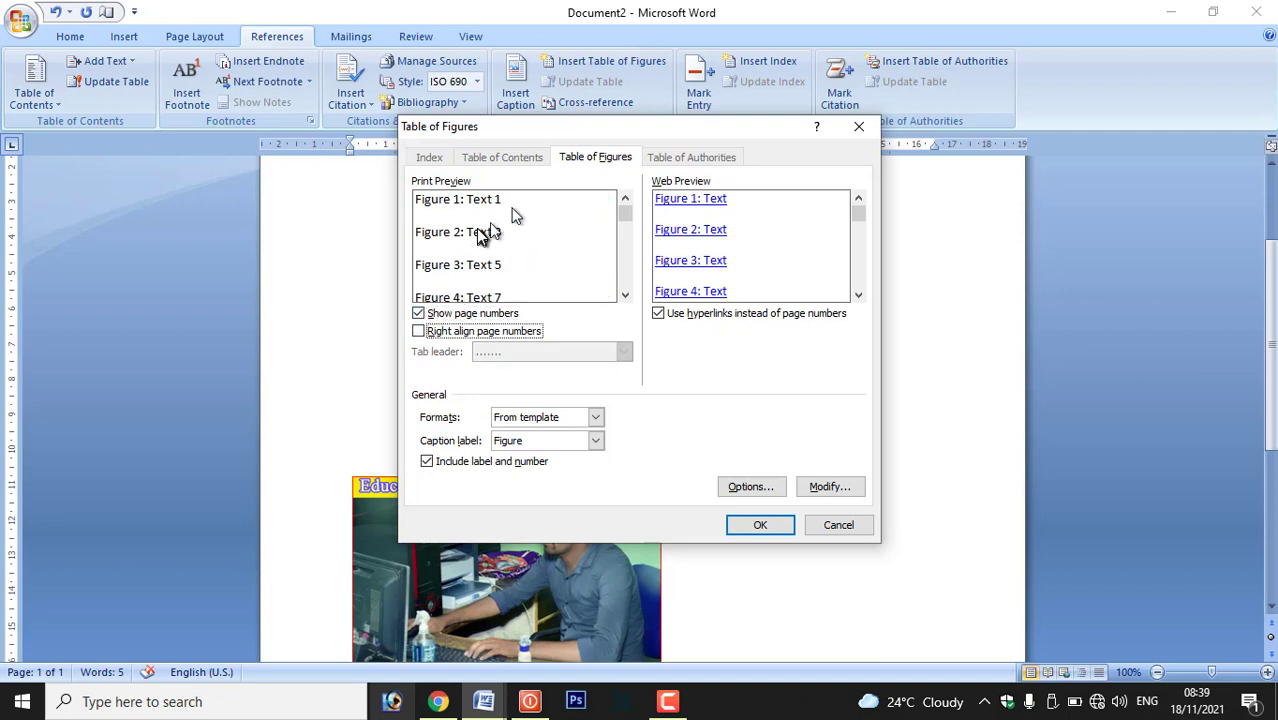
{"action": "left_click", "coordinate": [421, 334]}
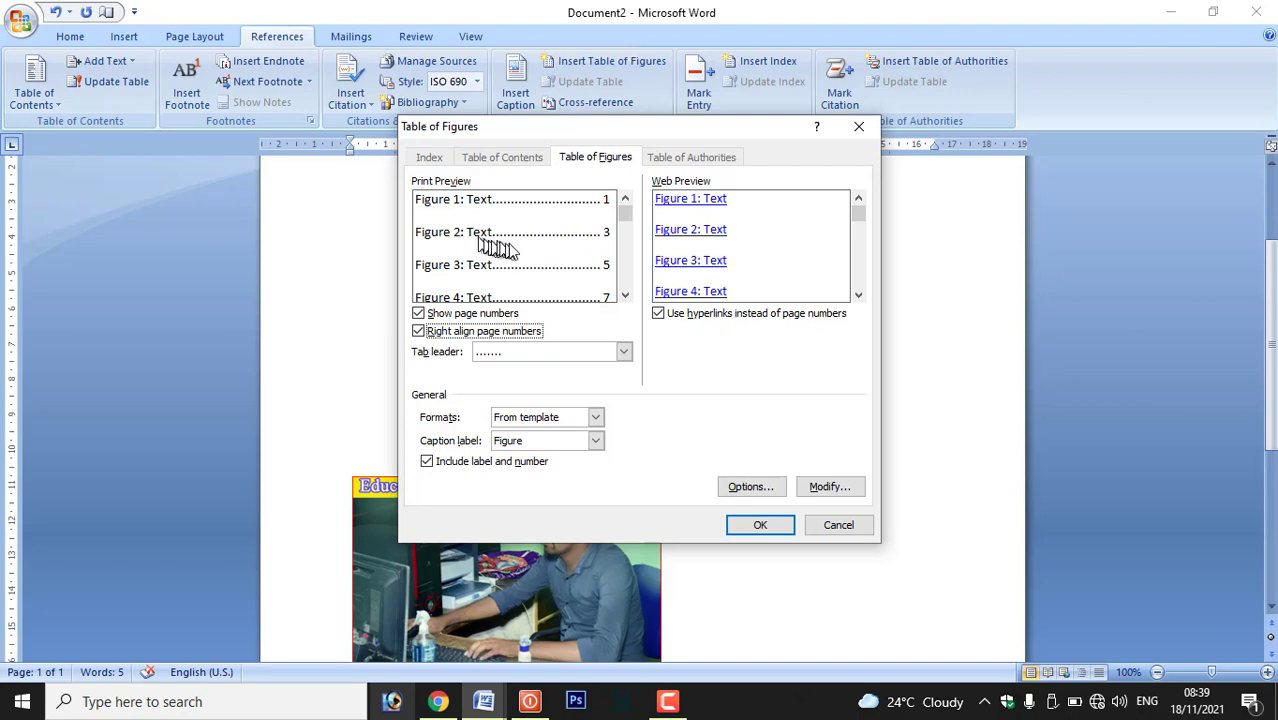
{"action": "left_click", "coordinate": [629, 354]}
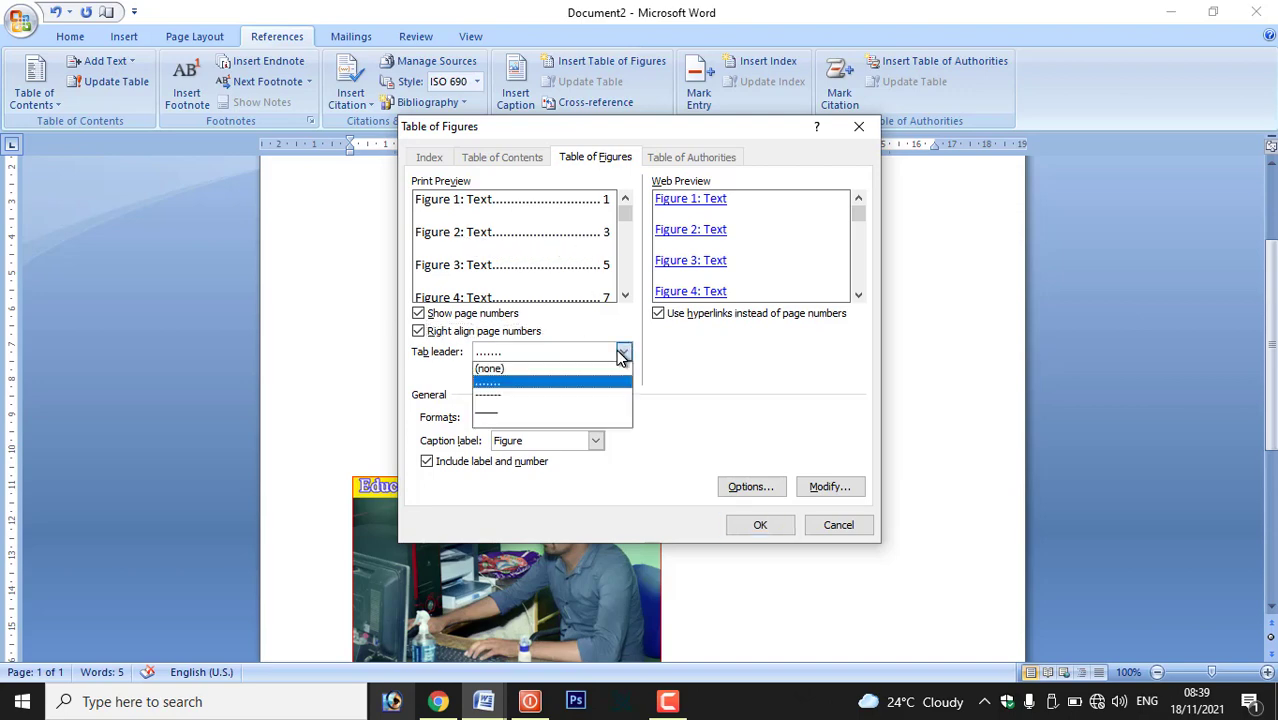
{"action": "left_click", "coordinate": [490, 409]}
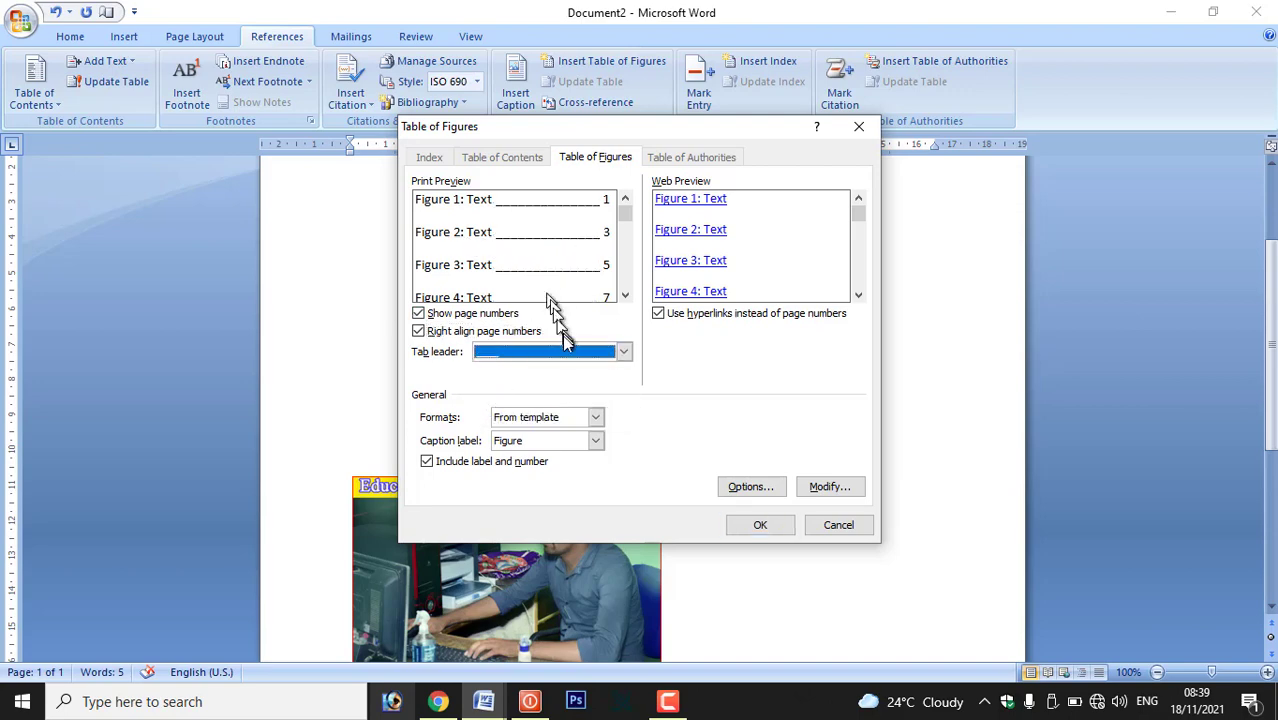
{"action": "left_click", "coordinate": [760, 524]}
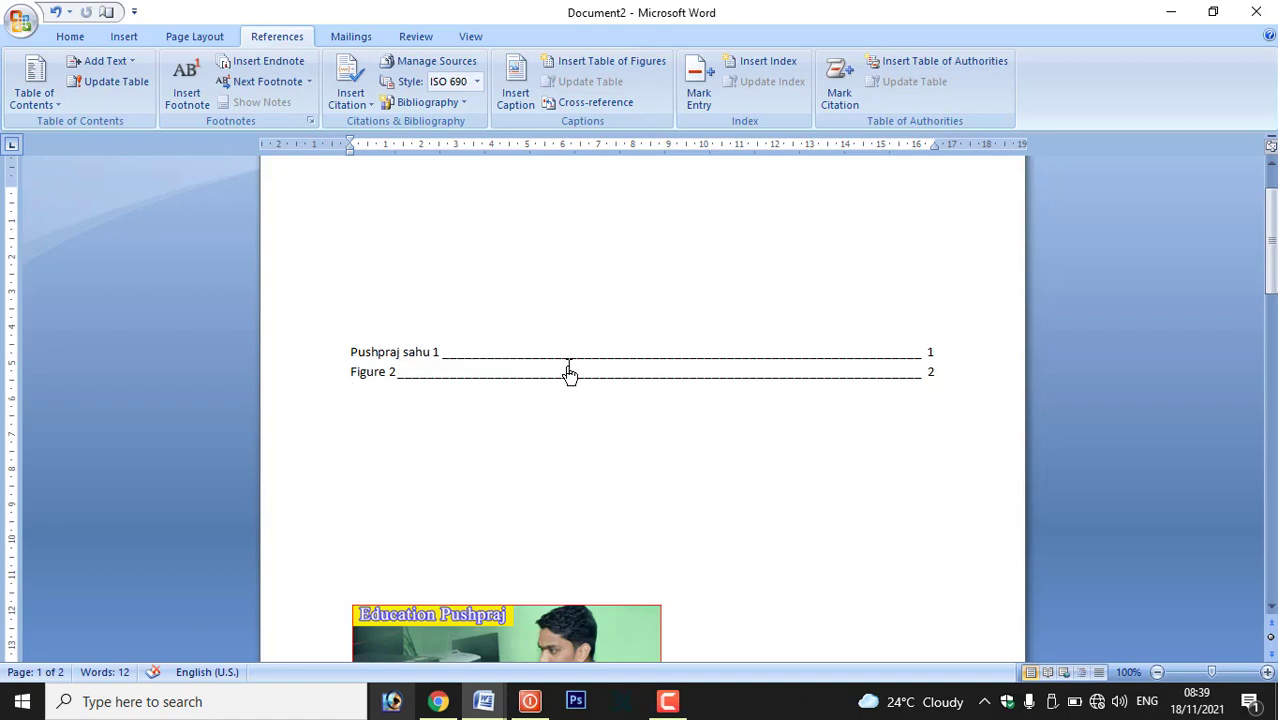
- Delete the document's entire content and generate three paragraphs of built-in random sample text
{"action": "key", "text": "ctrl+a"}
{"action": "key", "text": "Delete"}
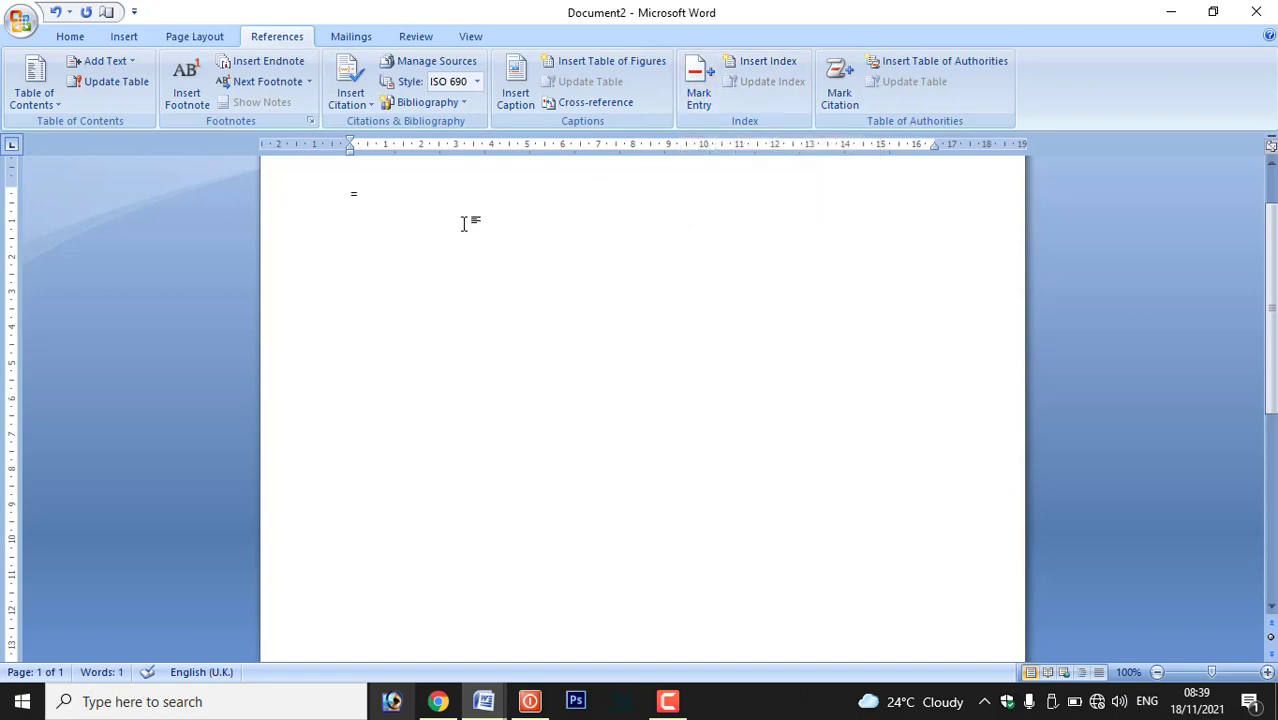
{"action": "type", "text": "()"}
{"action": "key", "text": "Return"}
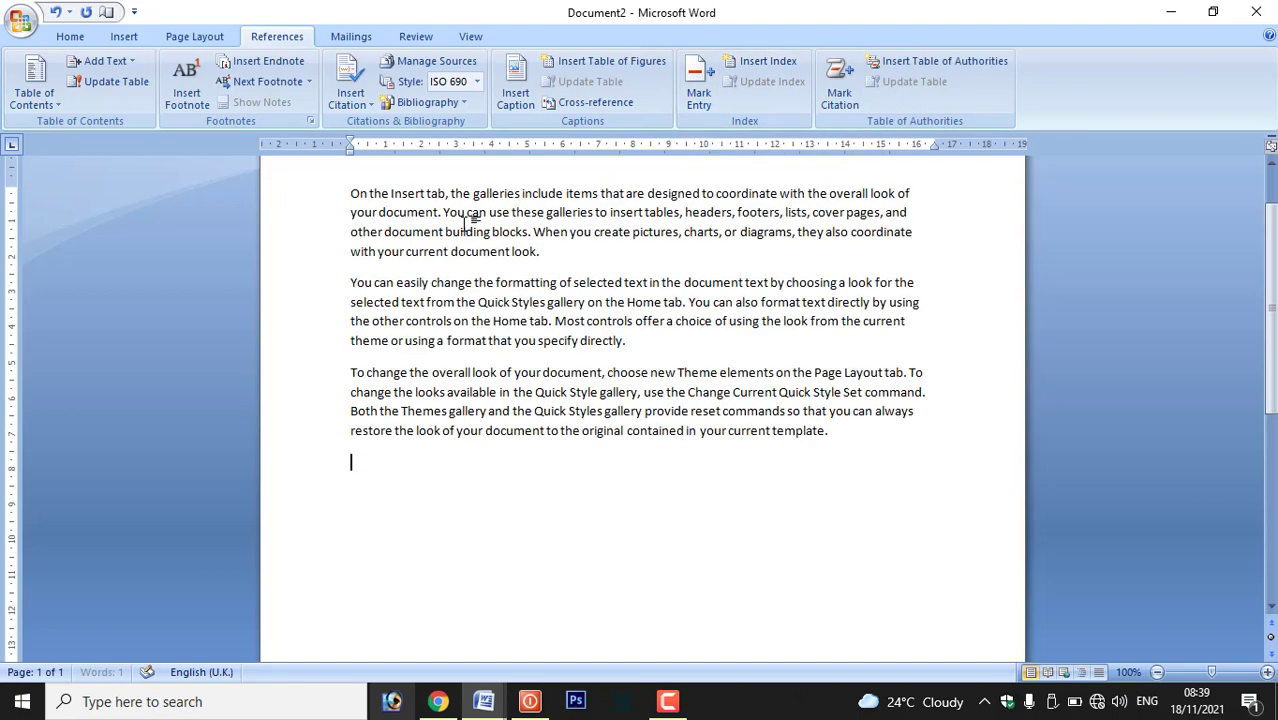
- Mark the word "galleries" in the first paragraph as an index entry for the current page
{"action": "scroll", "coordinate": [568, 243], "scroll_direction": "up", "scroll_amount": 1}
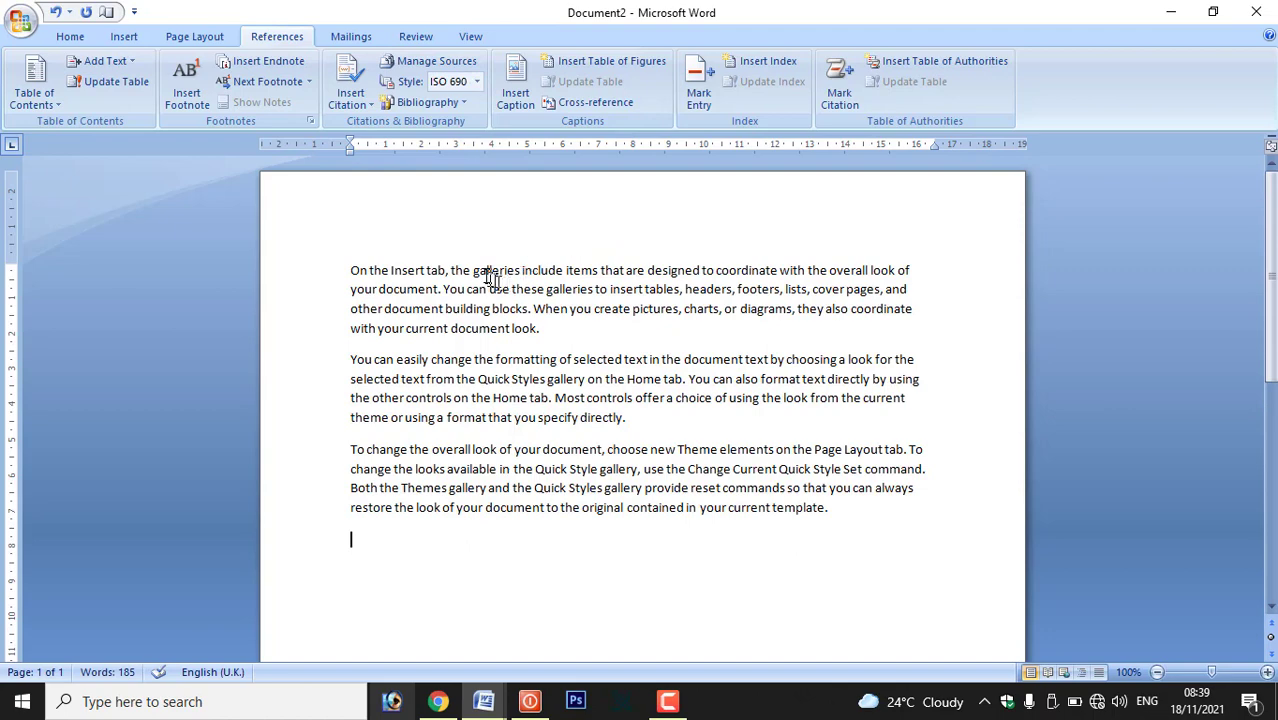
{"action": "left_click_drag", "start_coordinate": [473, 270], "coordinate": [519, 270]}
{"action": "left_click", "coordinate": [699, 93]}
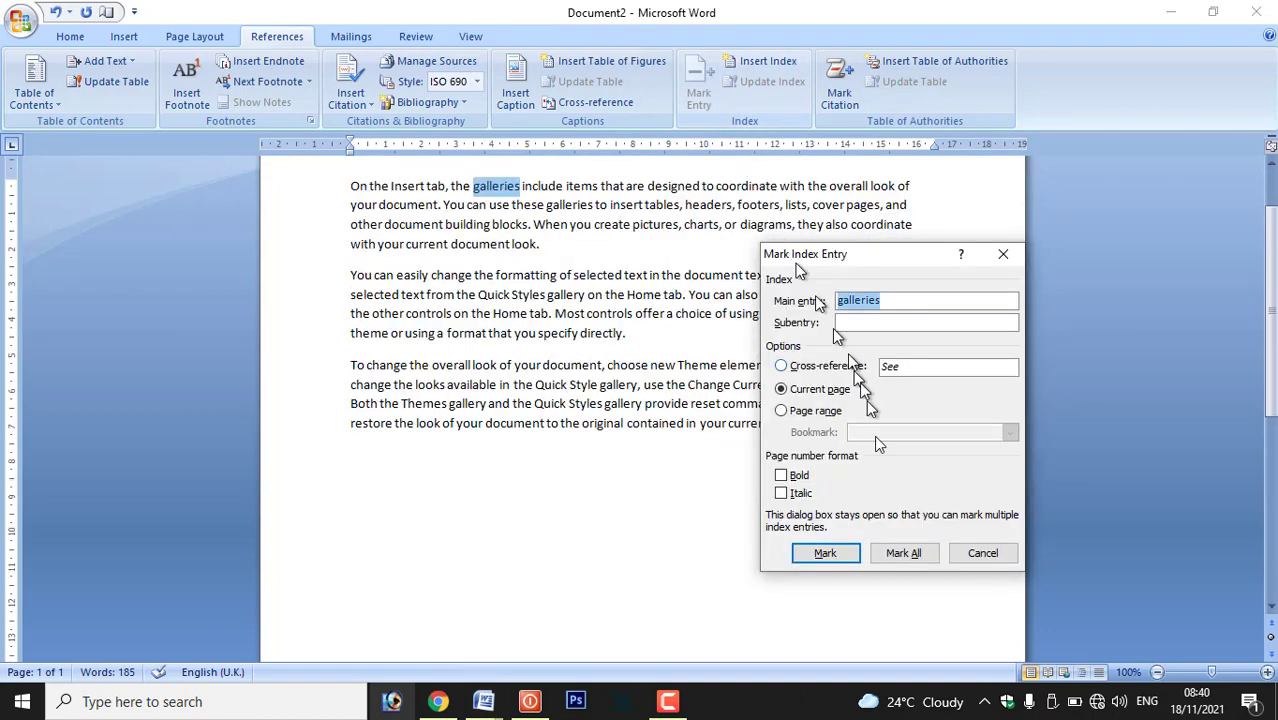
{"action": "left_click", "coordinate": [825, 553]}
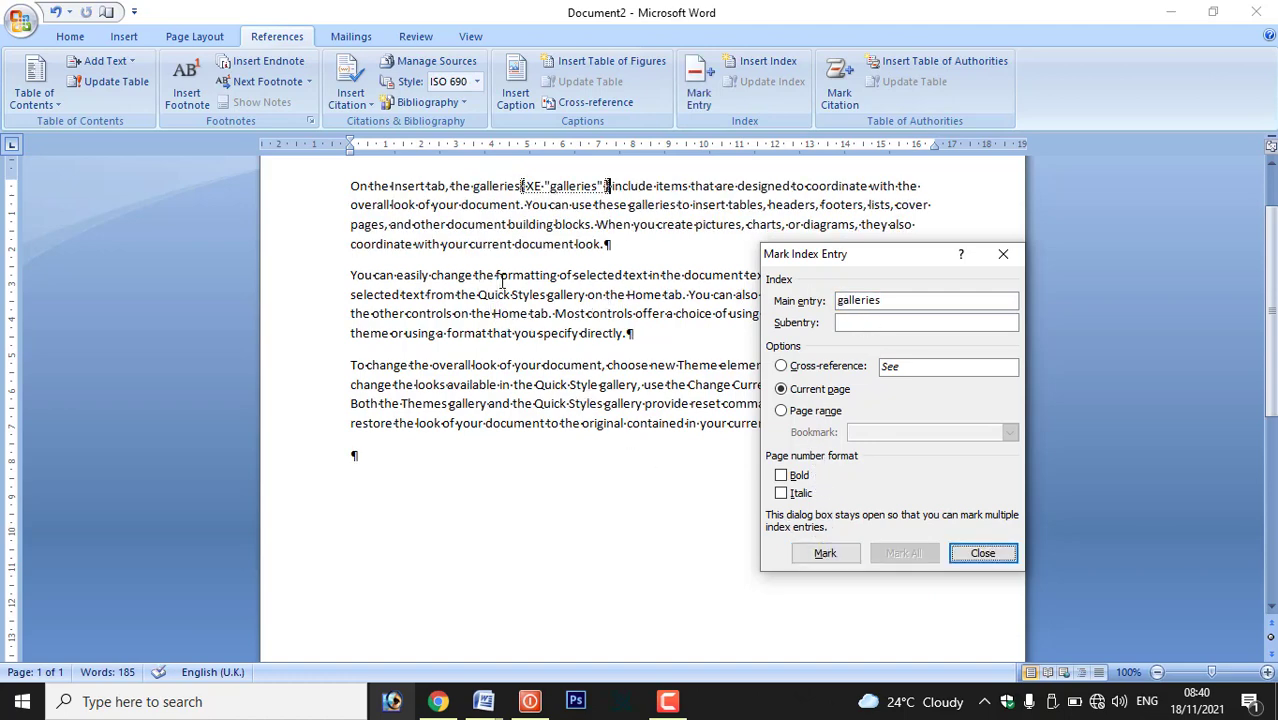
- Mark the word "change" in the second paragraph as an index entry for the current page and finish marking entries
{"action": "left_click_drag", "start_coordinate": [431, 277], "coordinate": [472, 277]}
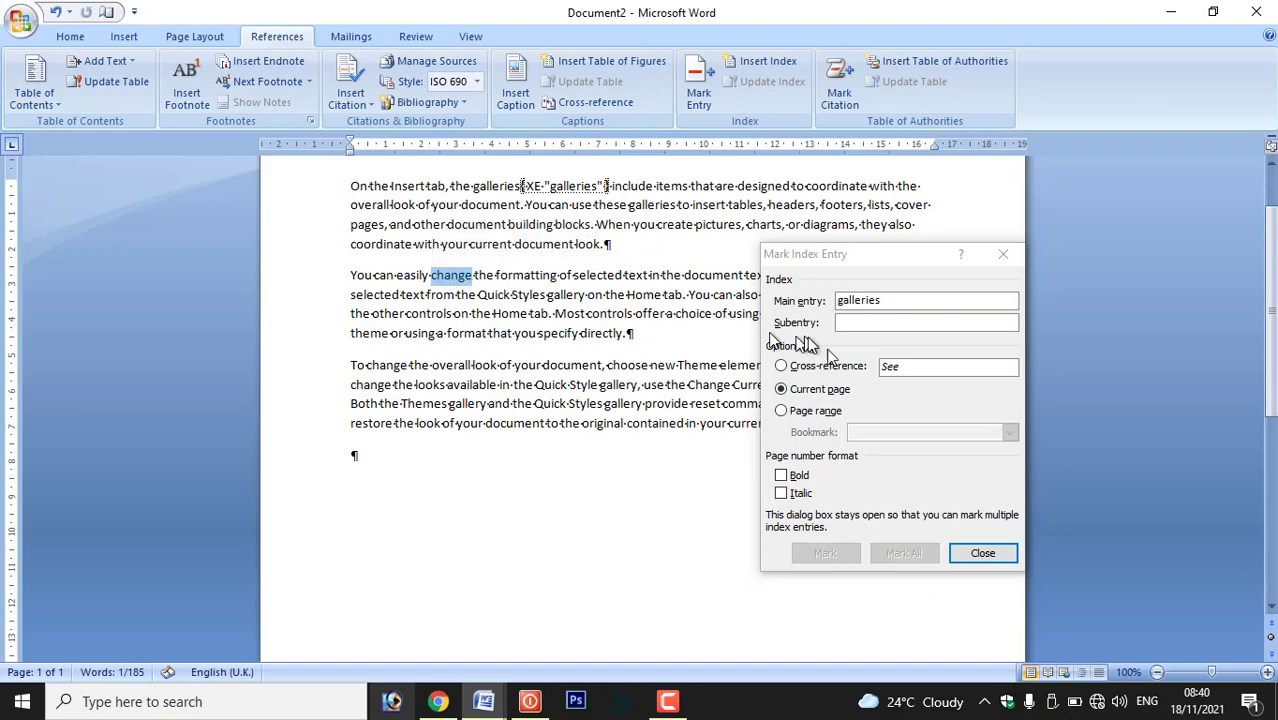
{"action": "left_click", "coordinate": [893, 300]}
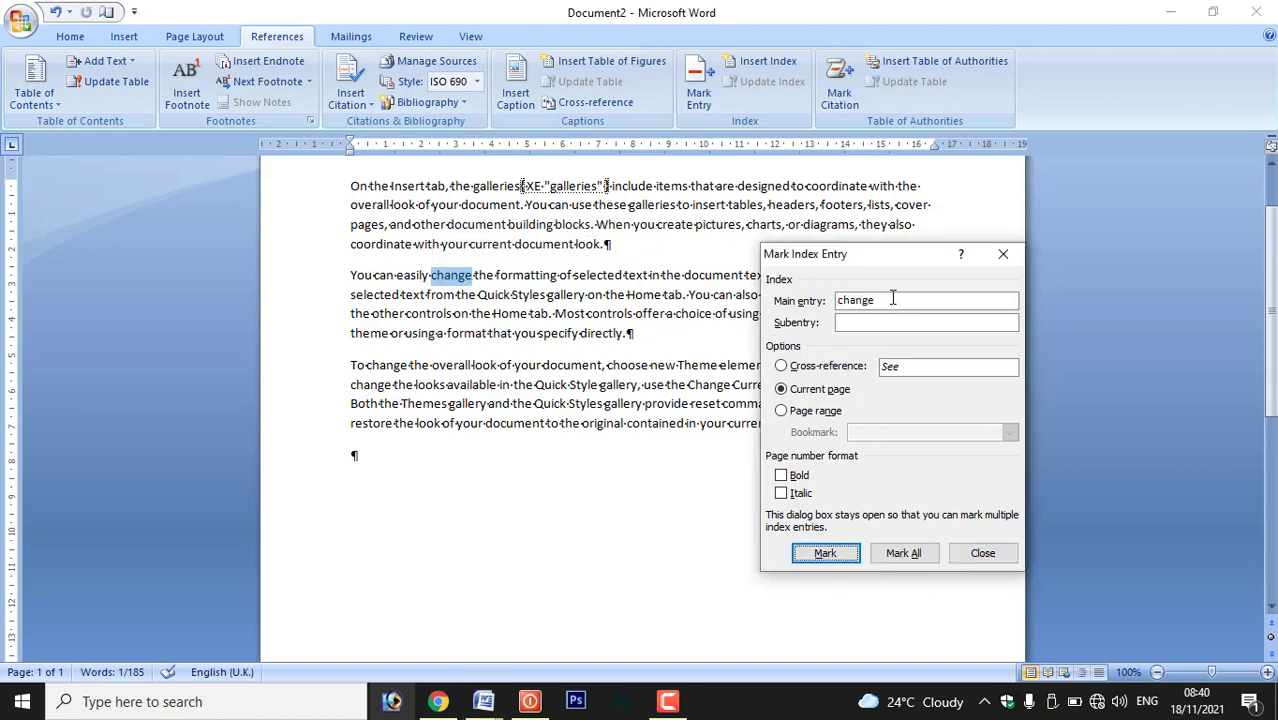
{"action": "left_click", "coordinate": [824, 553]}
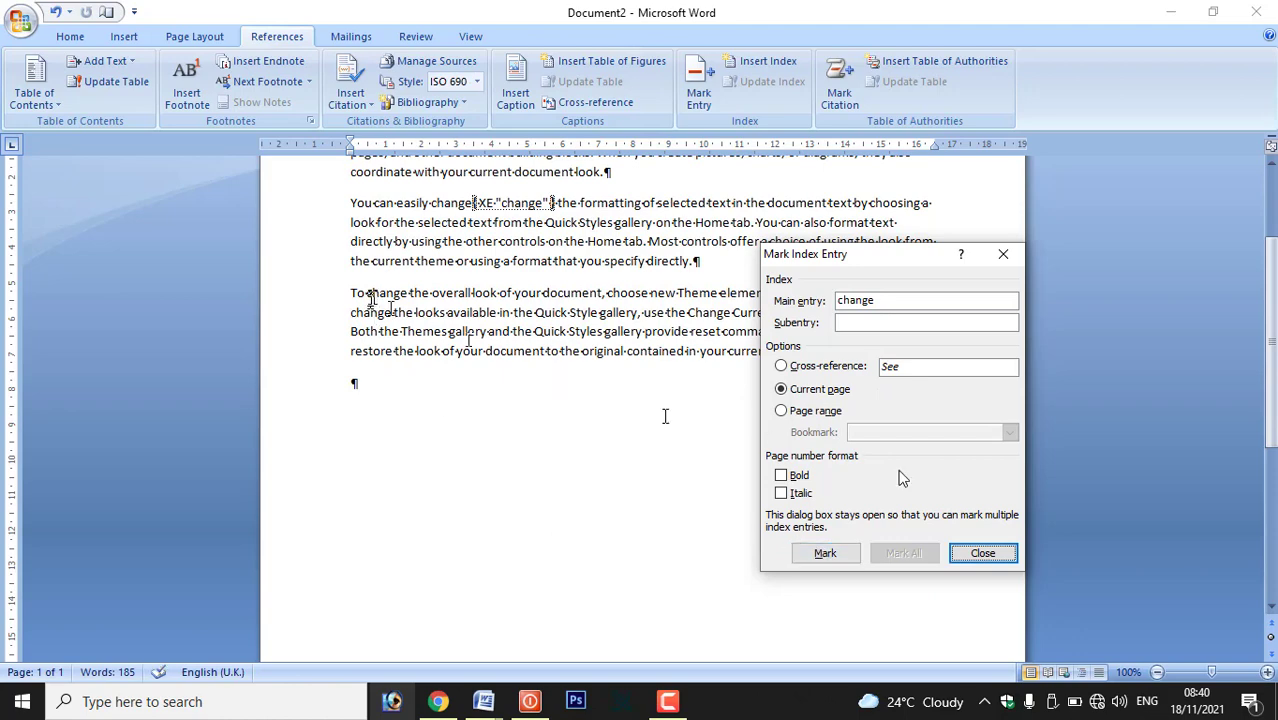
{"action": "left_click", "coordinate": [982, 553]}
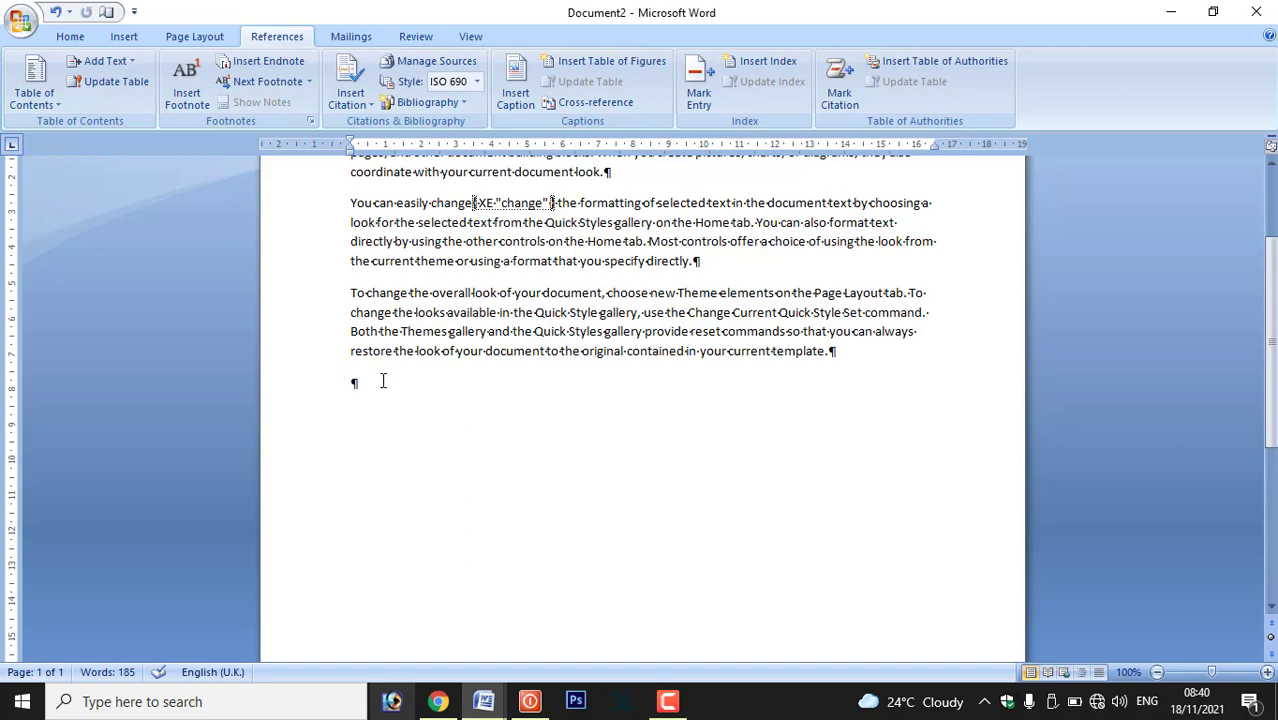
- Place the cursor in the empty paragraph after the sample text and hide the paragraph marks and hidden formatting symbols
{"action": "key", "text": "ctrl+shift+8"}
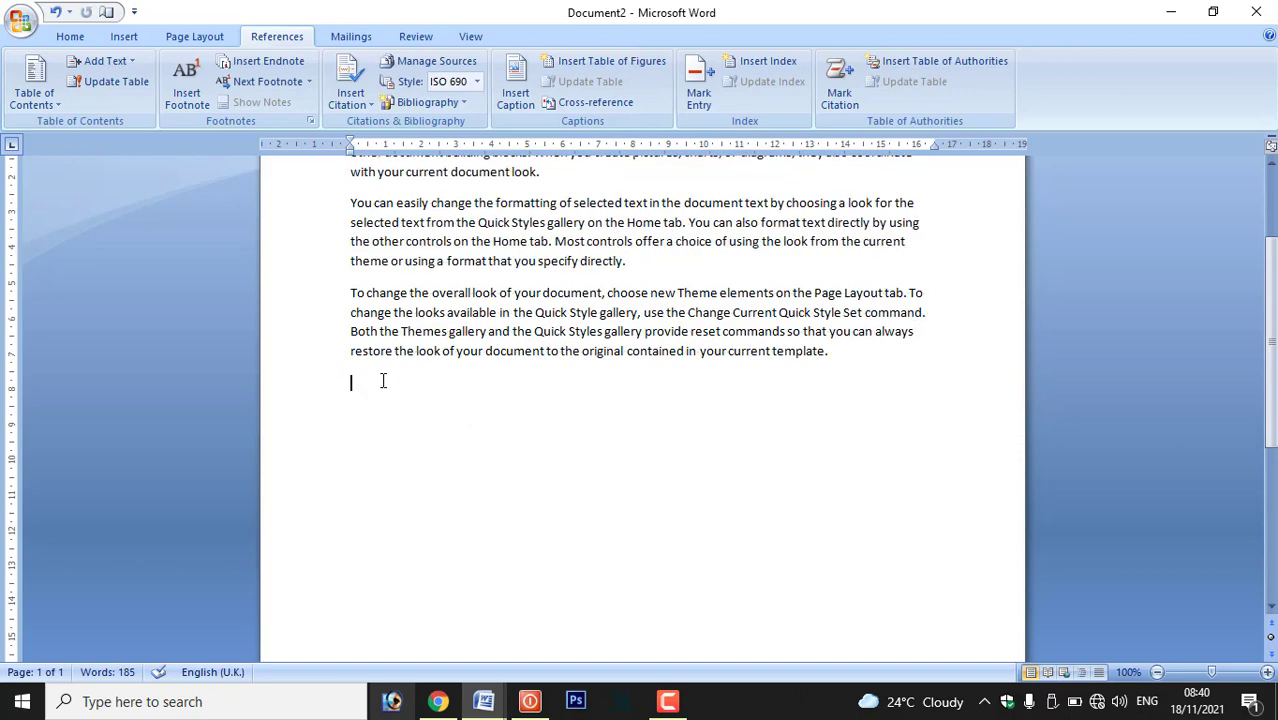
{"action": "left_click", "coordinate": [70, 37]}
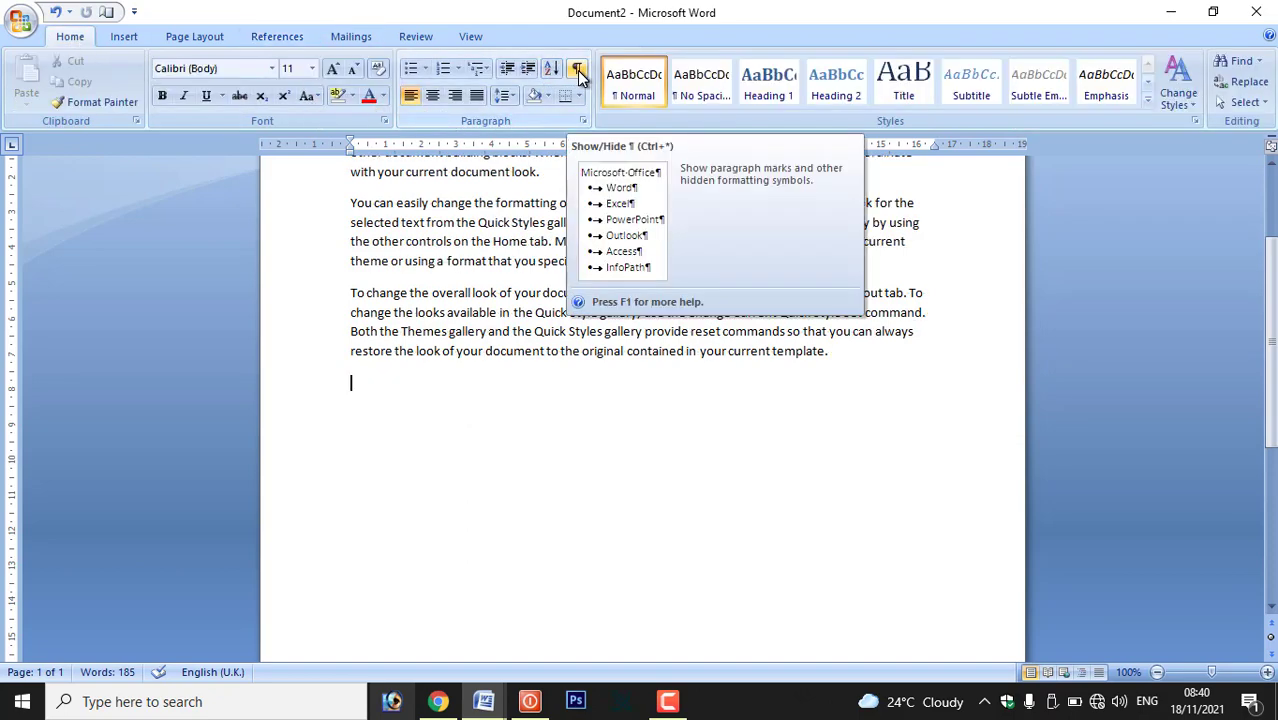
{"action": "scroll", "coordinate": [477, 380], "scroll_direction": "up", "scroll_amount": 2}
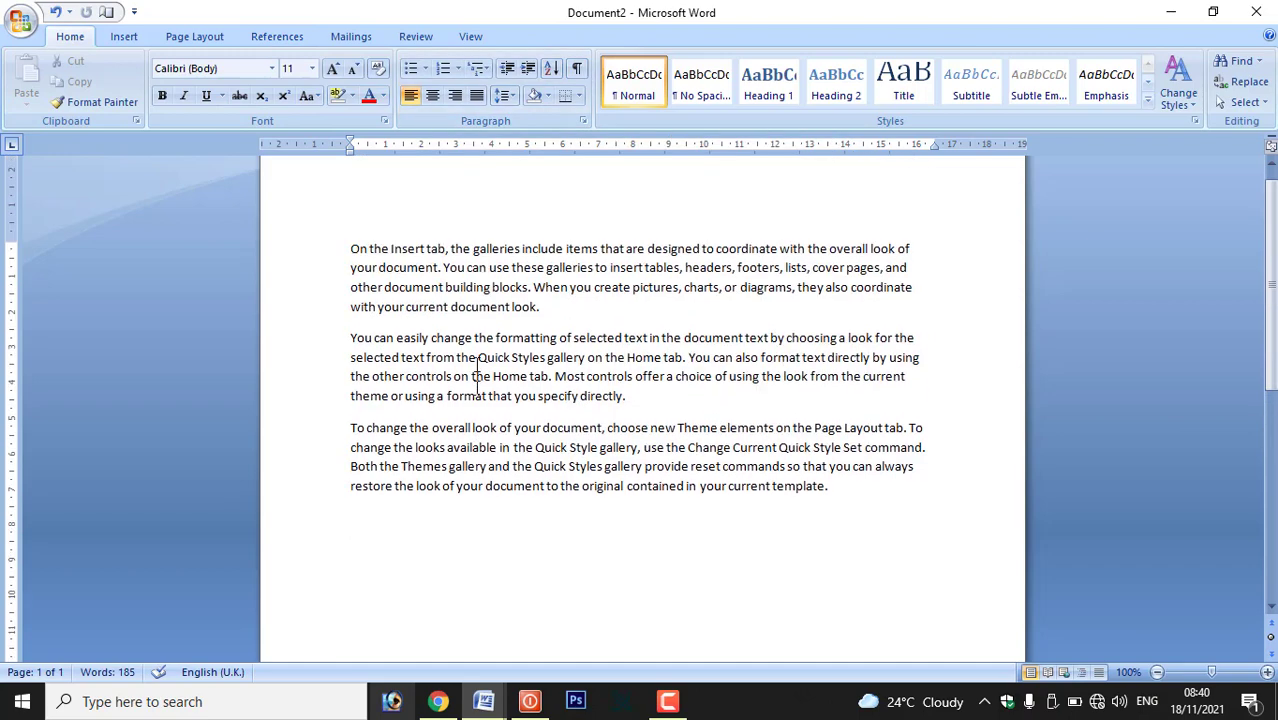
- Preview the From template and Classic index formats, and insert the index below the last paragraph in the Fancy format
{"action": "left_click", "coordinate": [278, 38]}
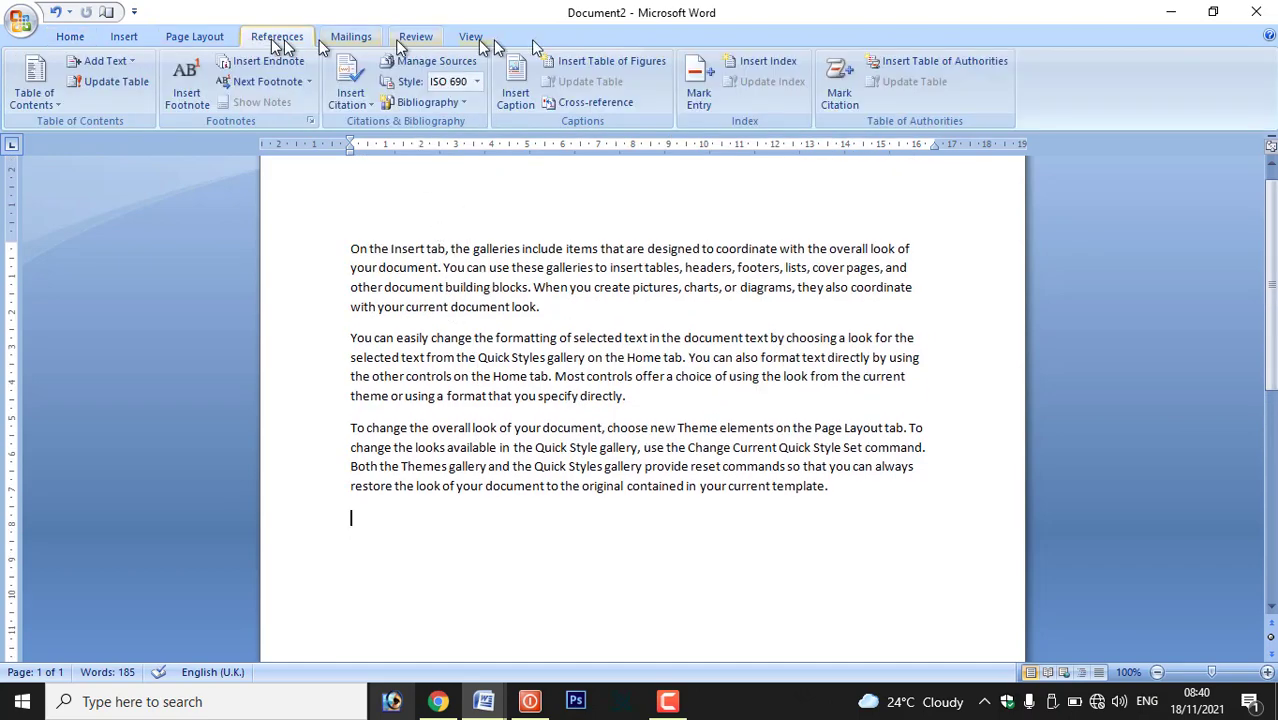
{"action": "left_click", "coordinate": [768, 64]}
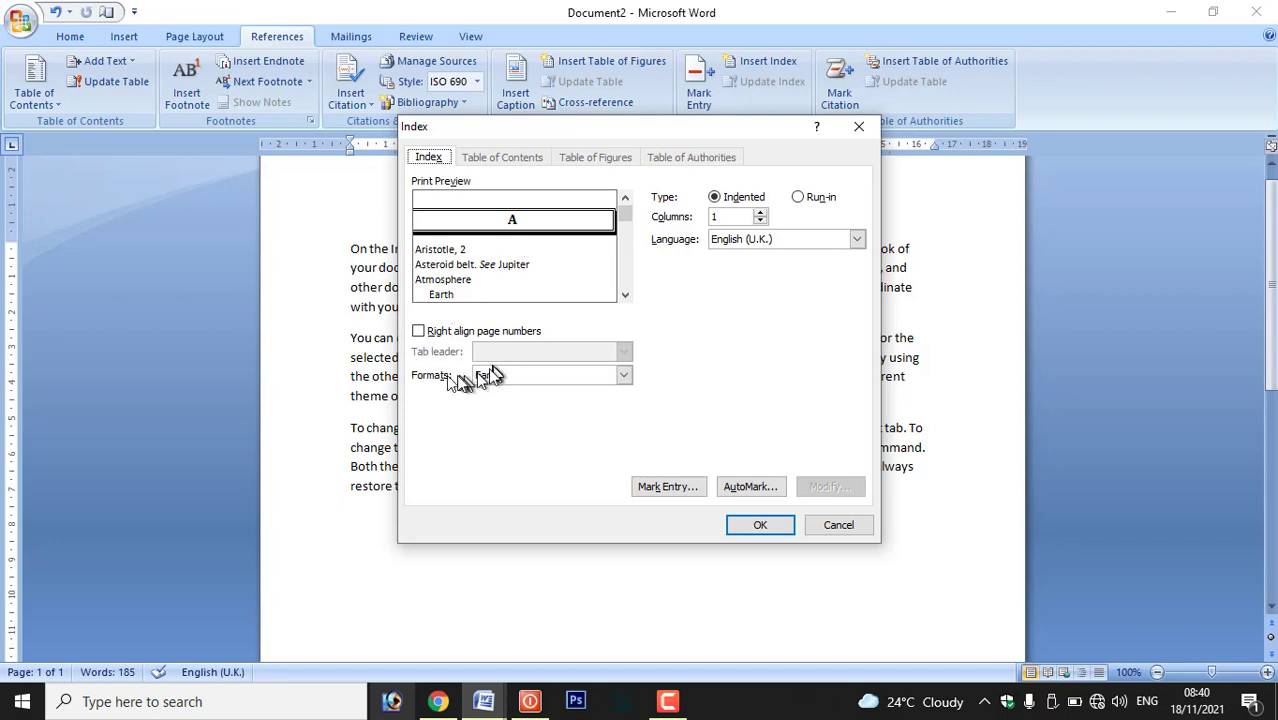
{"action": "left_click", "coordinate": [622, 382]}
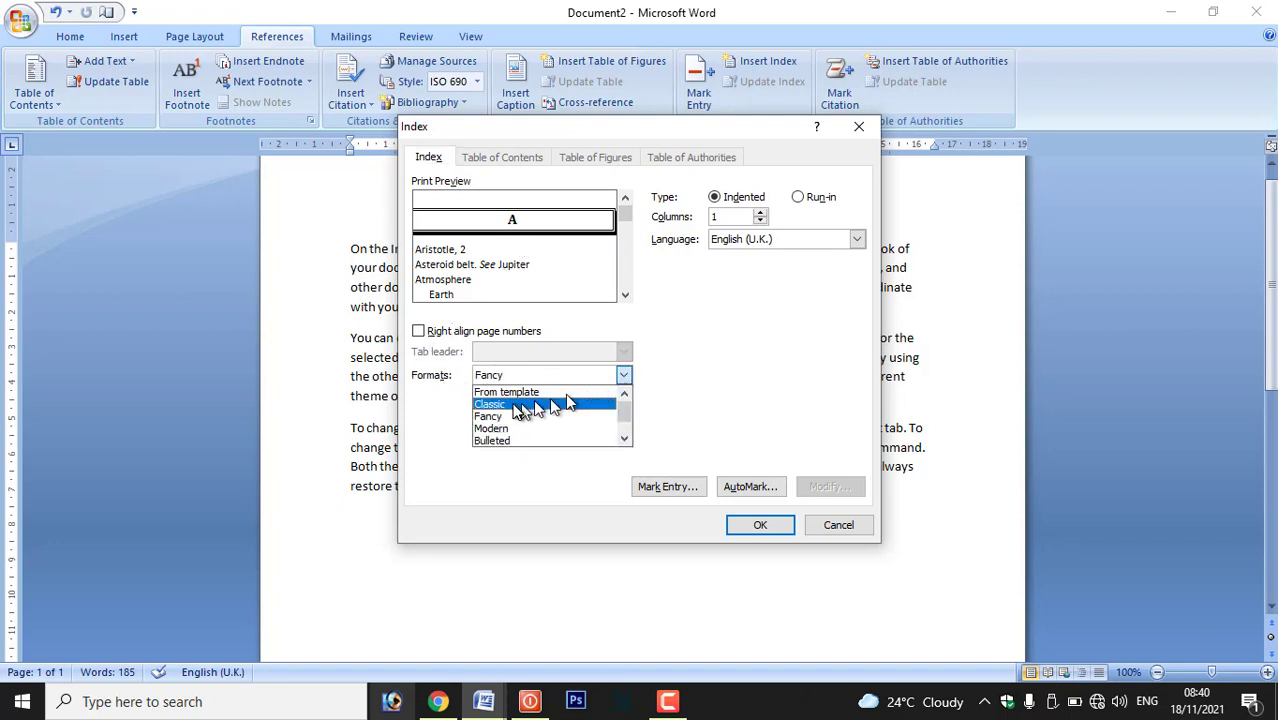
{"action": "left_click", "coordinate": [509, 395]}
{"action": "left_click", "coordinate": [624, 374]}
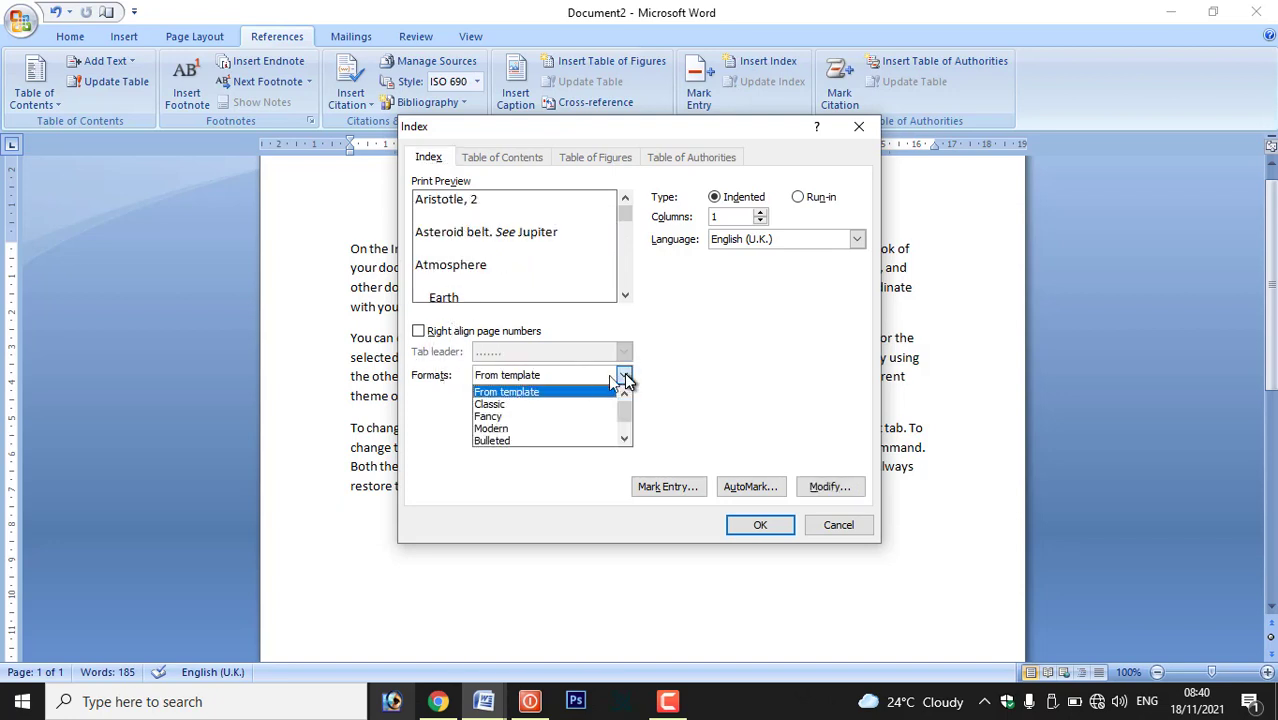
{"action": "left_click", "coordinate": [500, 404]}
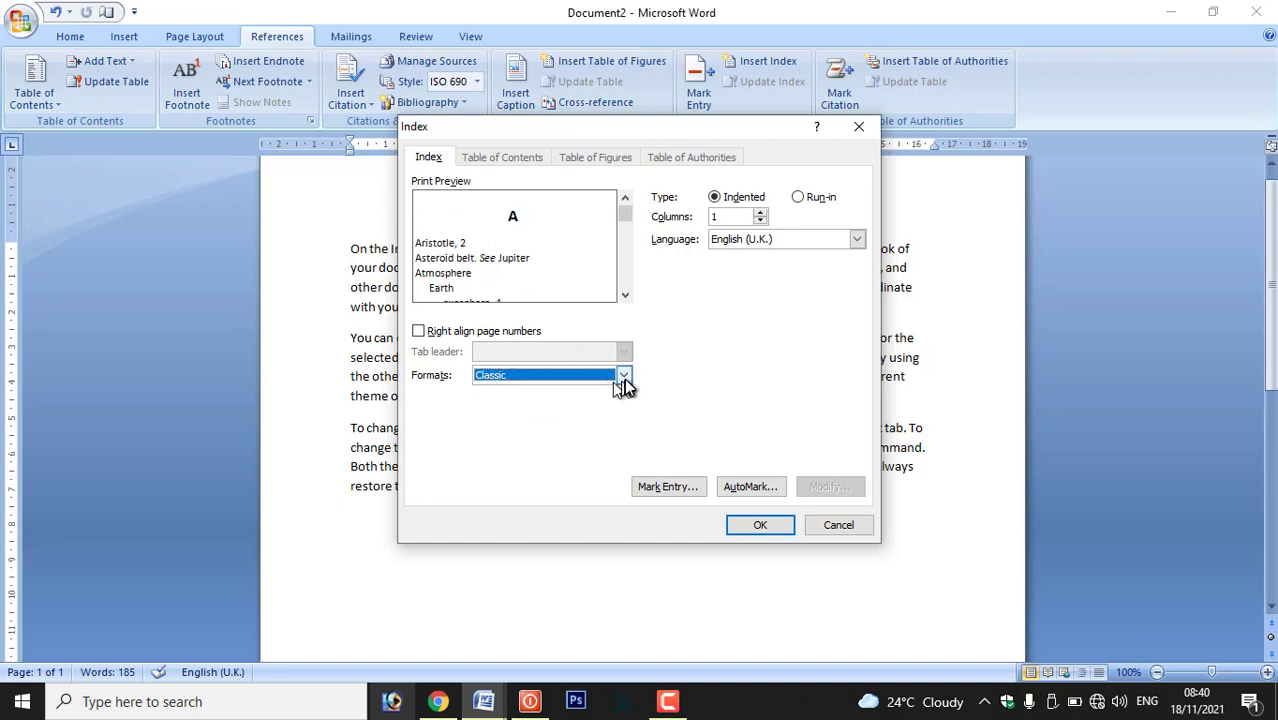
{"action": "left_click", "coordinate": [623, 377]}
{"action": "left_click", "coordinate": [505, 418]}
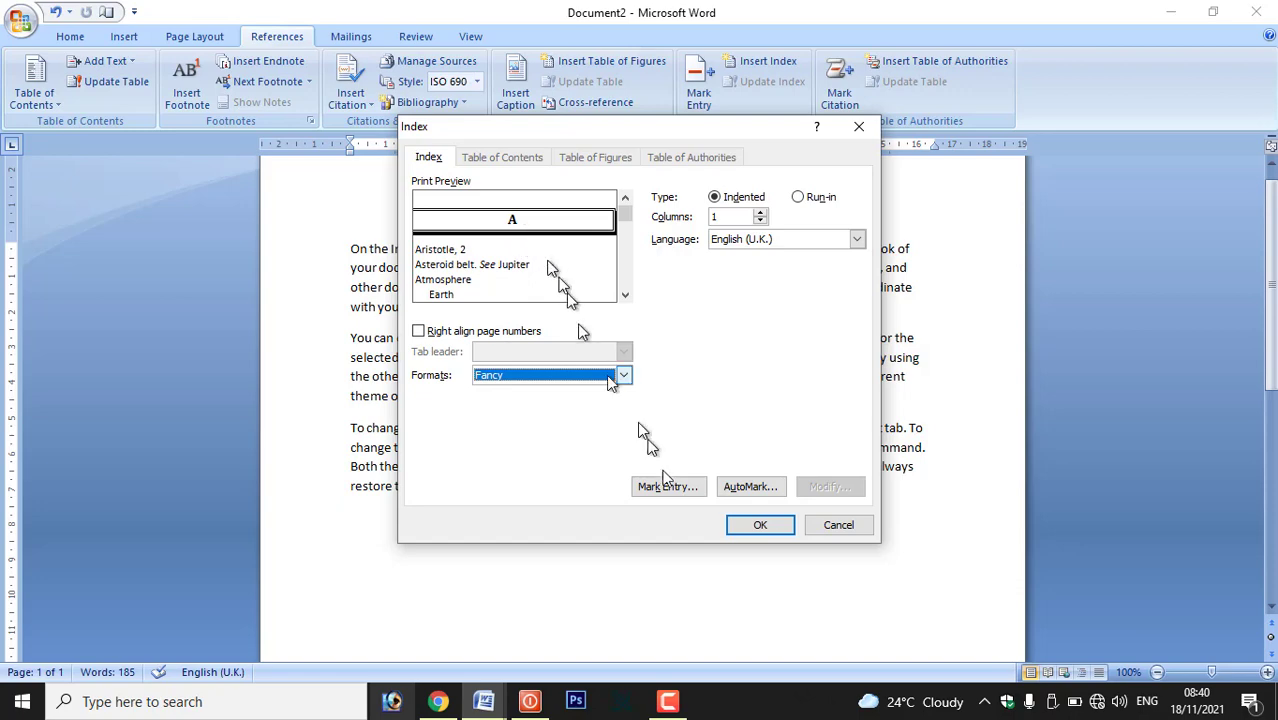
{"action": "left_click", "coordinate": [760, 526]}
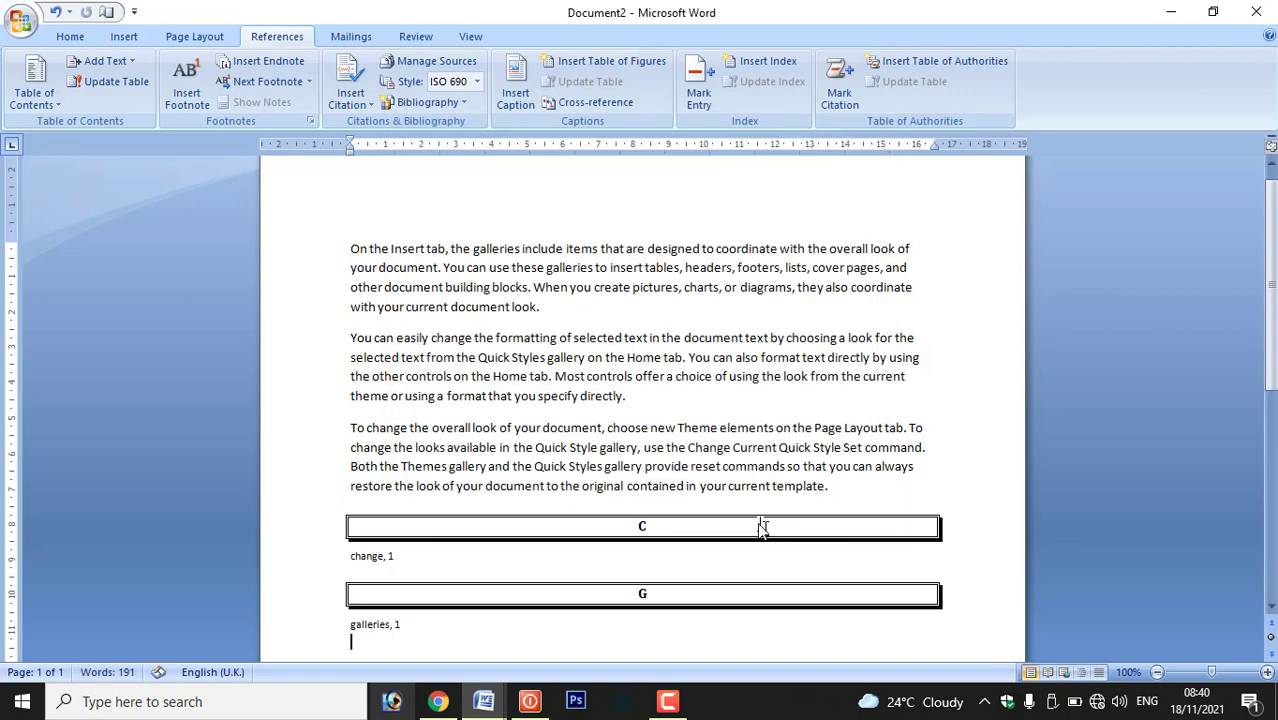
{"action": "scroll", "coordinate": [418, 428], "scroll_direction": "down", "scroll_amount": 2}
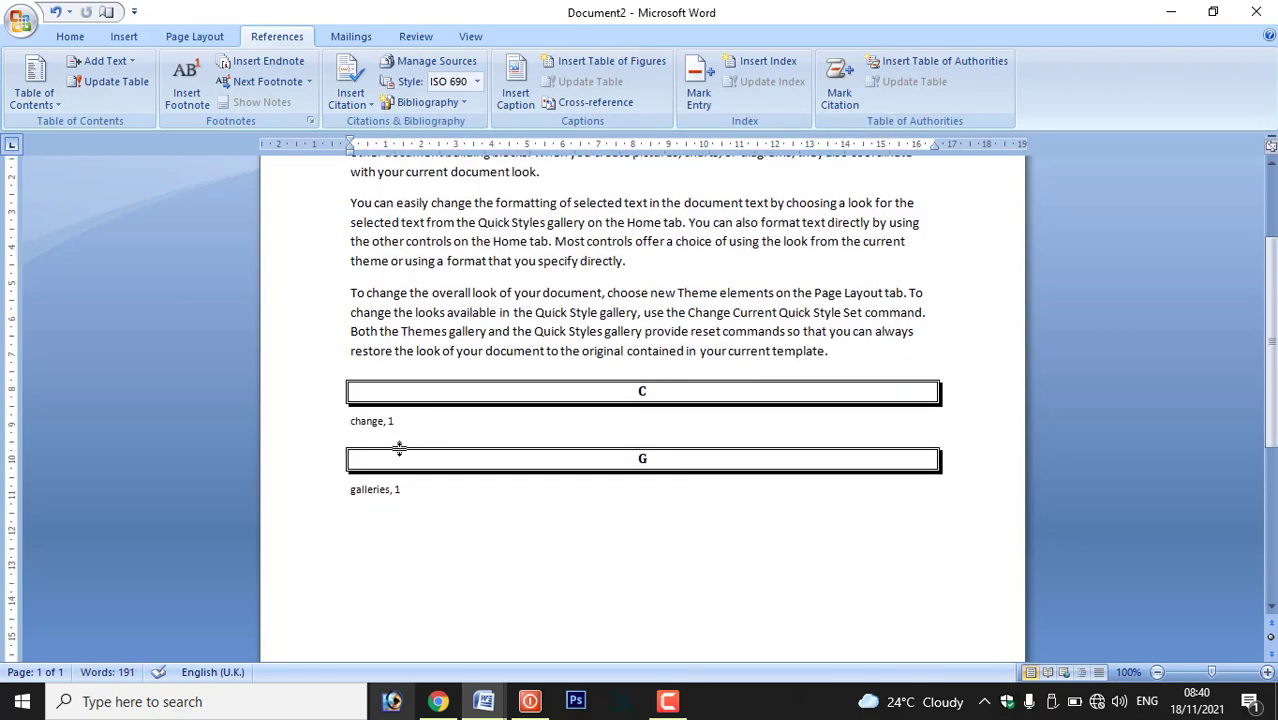